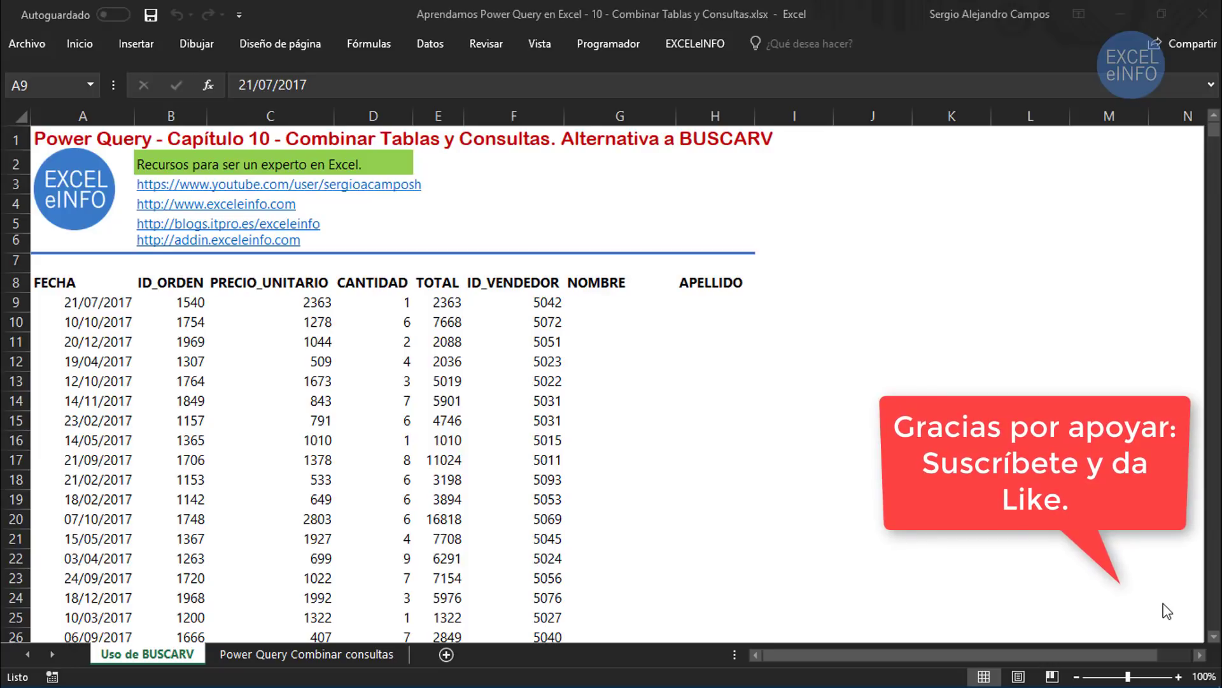
pyautogui.click(105, 281)
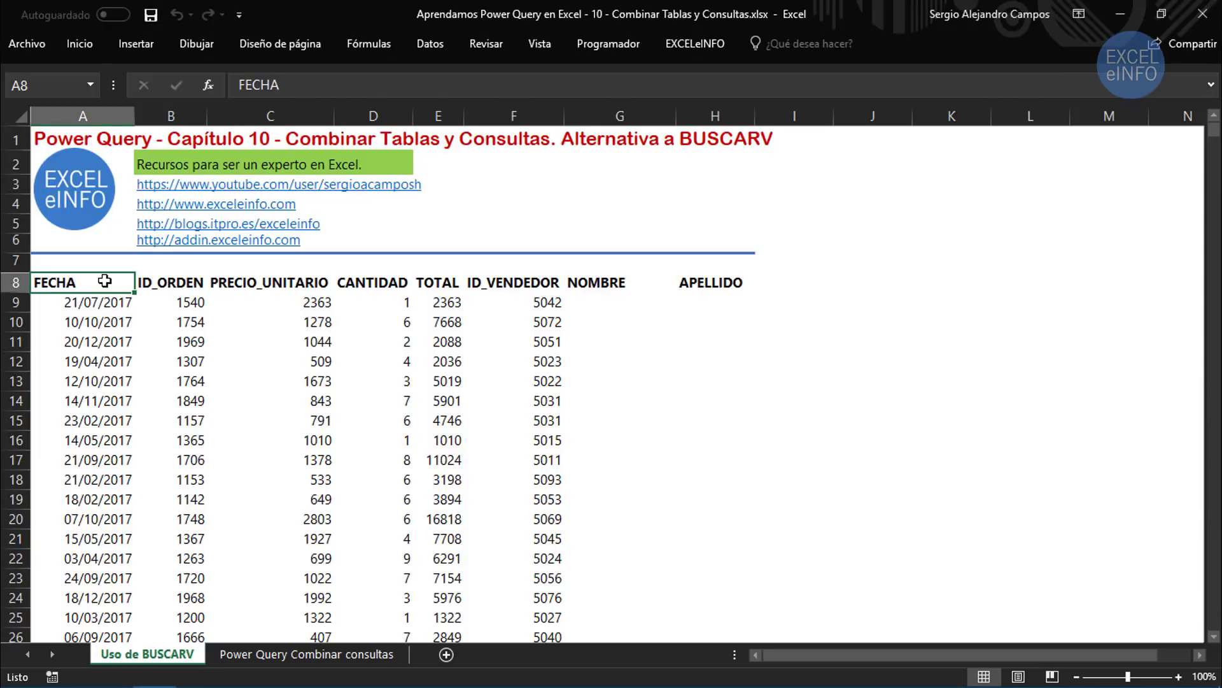
pyautogui.moveTo(104, 280); pyautogui.dragTo(728, 467)
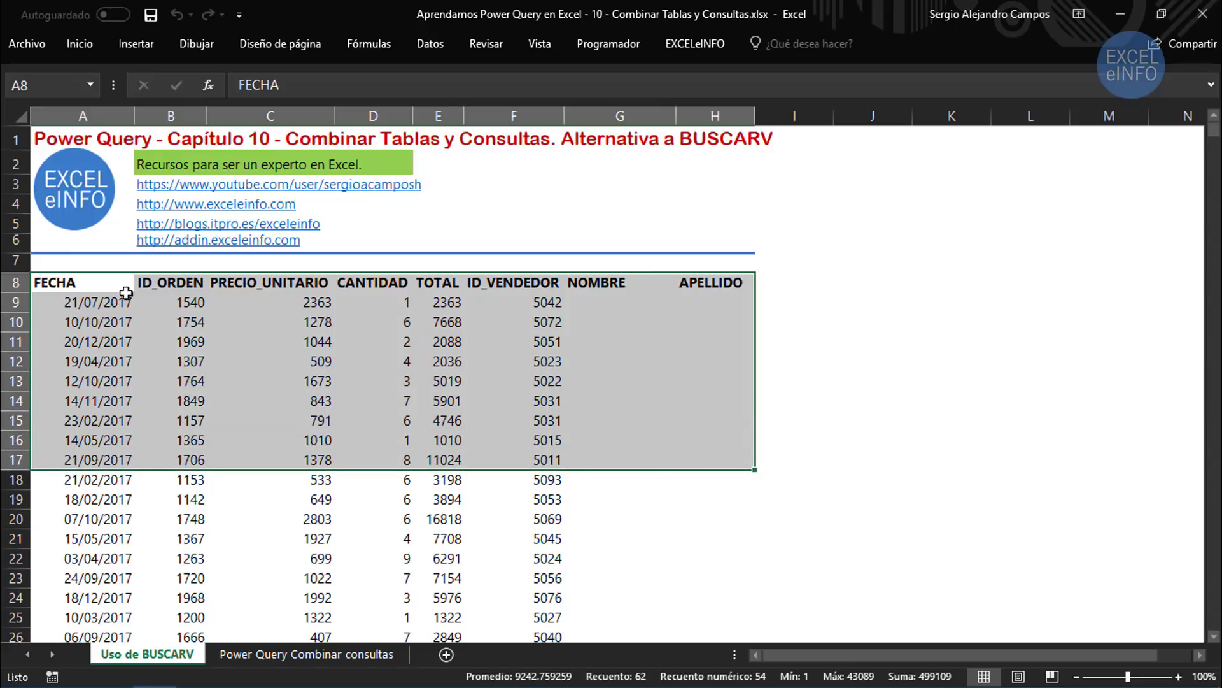
pyautogui.moveTo(107, 286); pyautogui.dragTo(127, 322)
pyautogui.moveTo(171, 282); pyautogui.dragTo(184, 319)
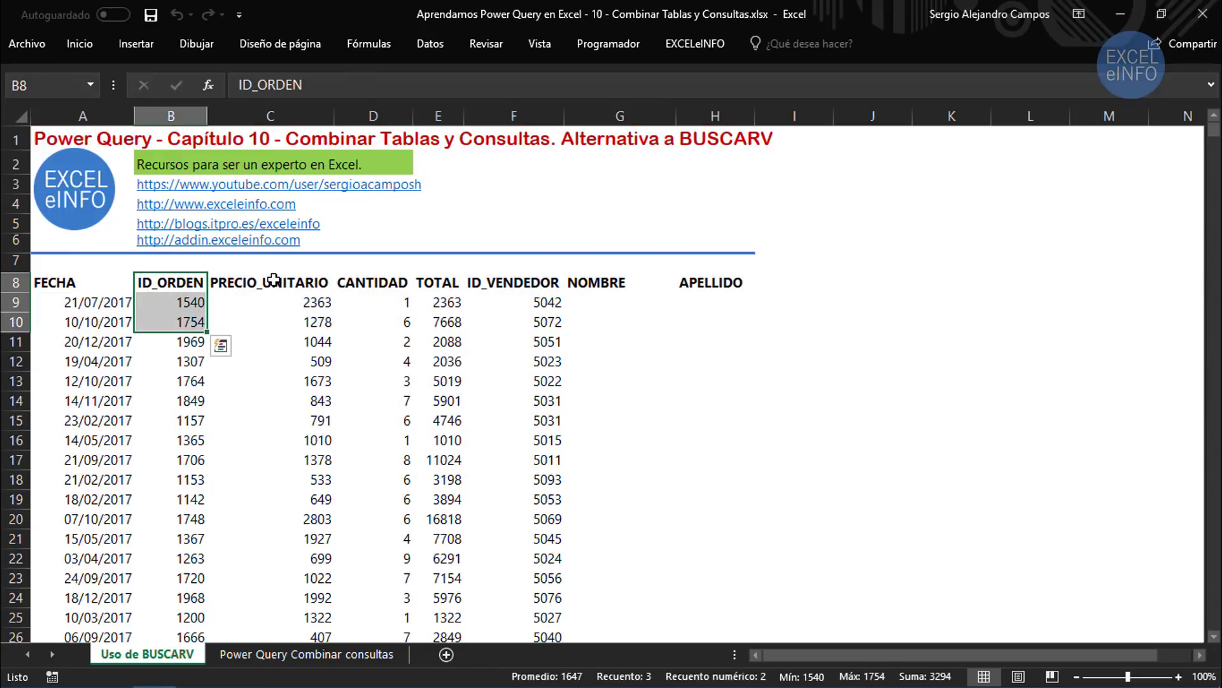
pyautogui.moveTo(272, 280); pyautogui.dragTo(288, 338)
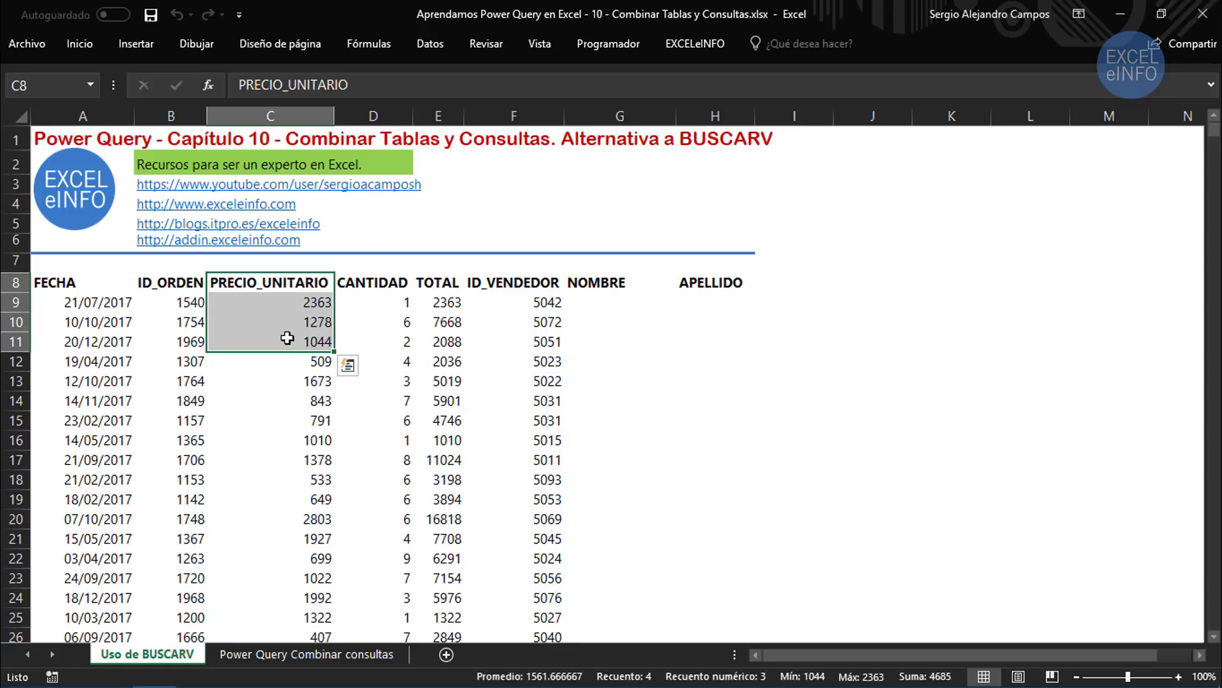
pyautogui.moveTo(373, 282); pyautogui.dragTo(376, 320)
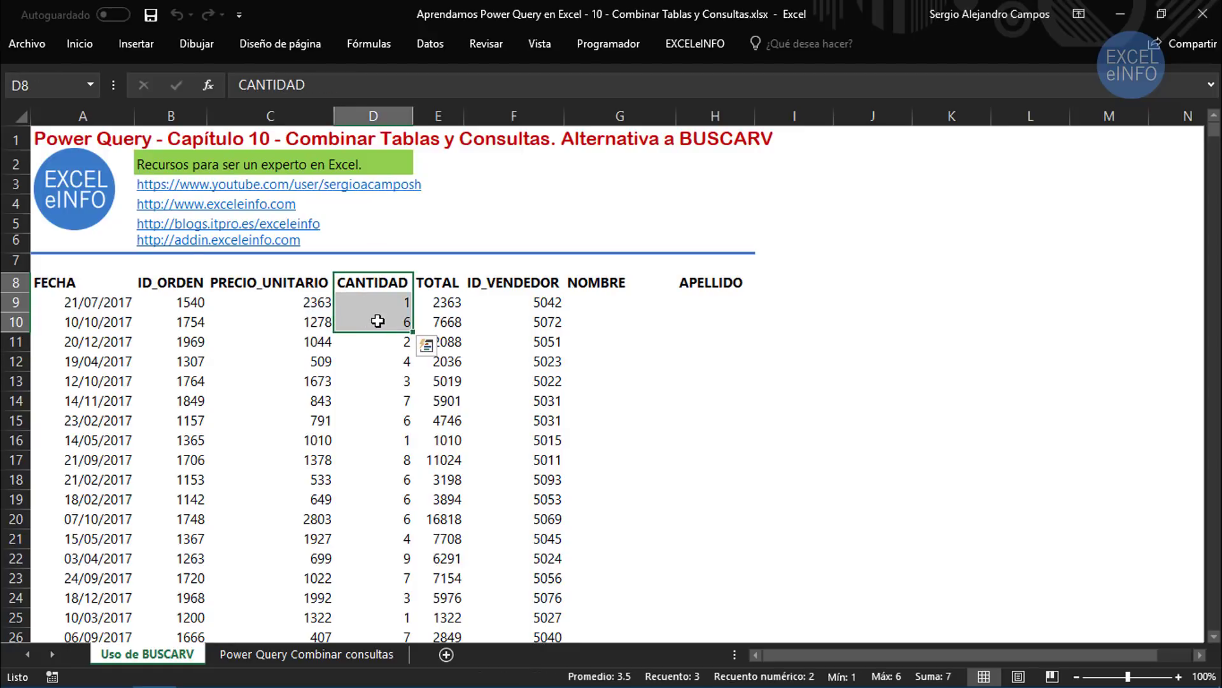
pyautogui.moveTo(439, 282); pyautogui.dragTo(446, 323)
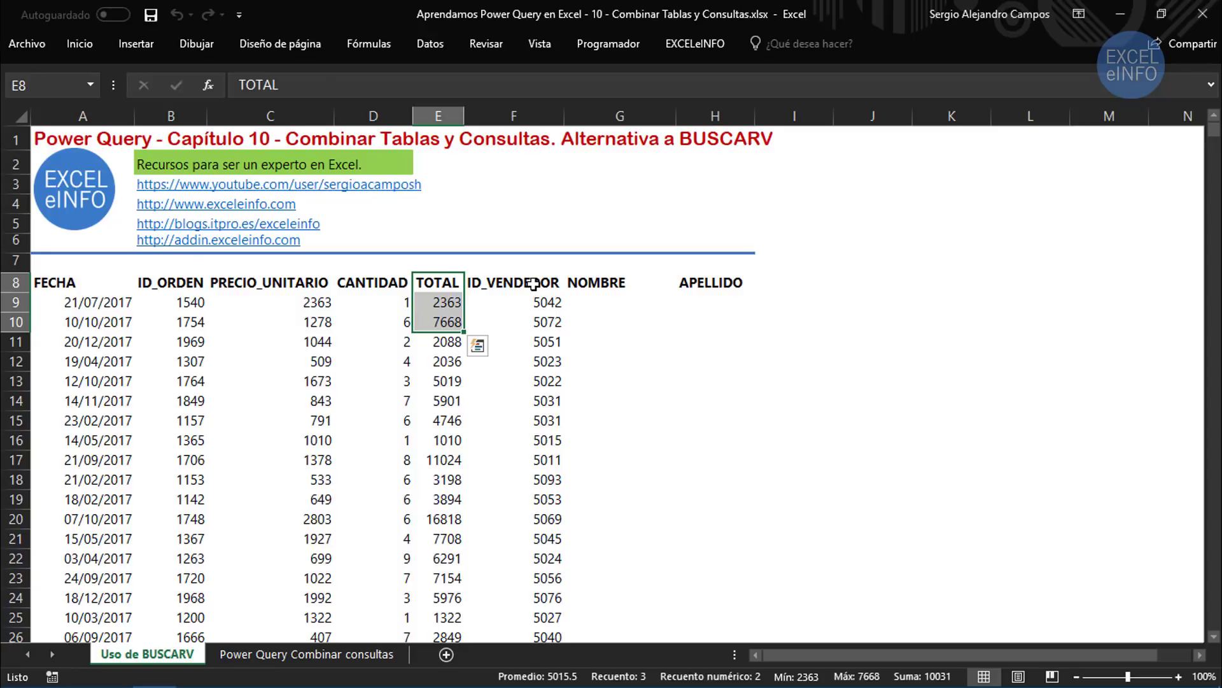
pyautogui.moveTo(534, 283); pyautogui.dragTo(528, 321)
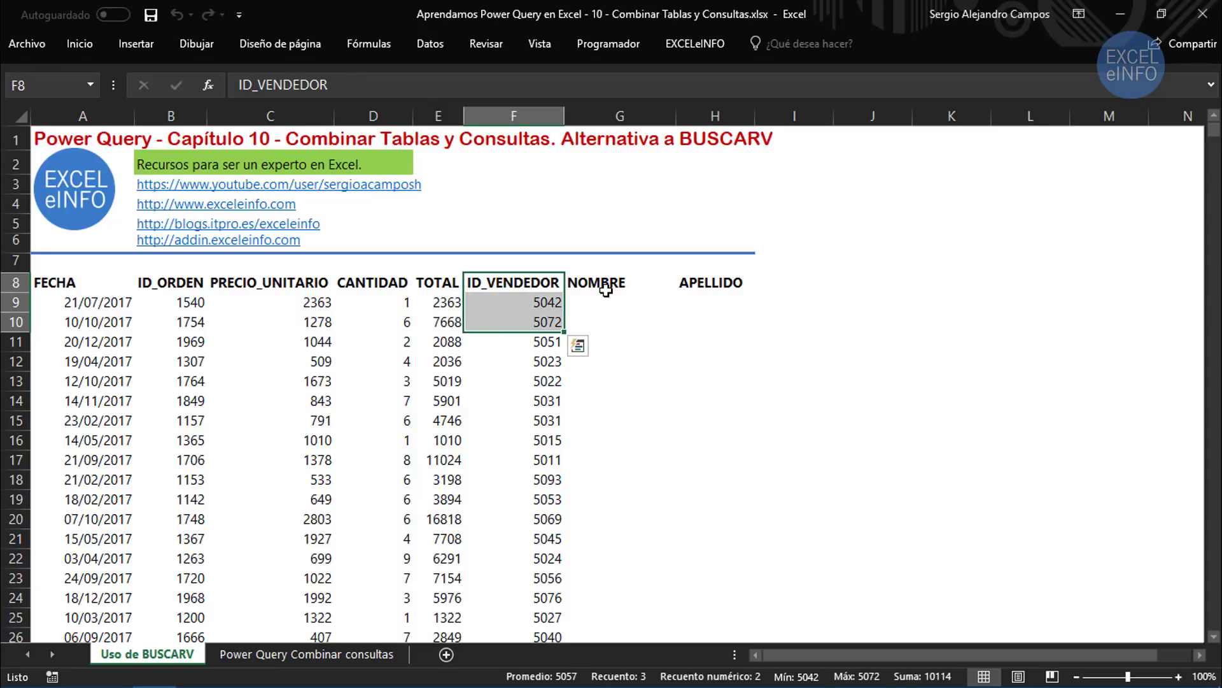
pyautogui.moveTo(608, 285); pyautogui.dragTo(636, 376)
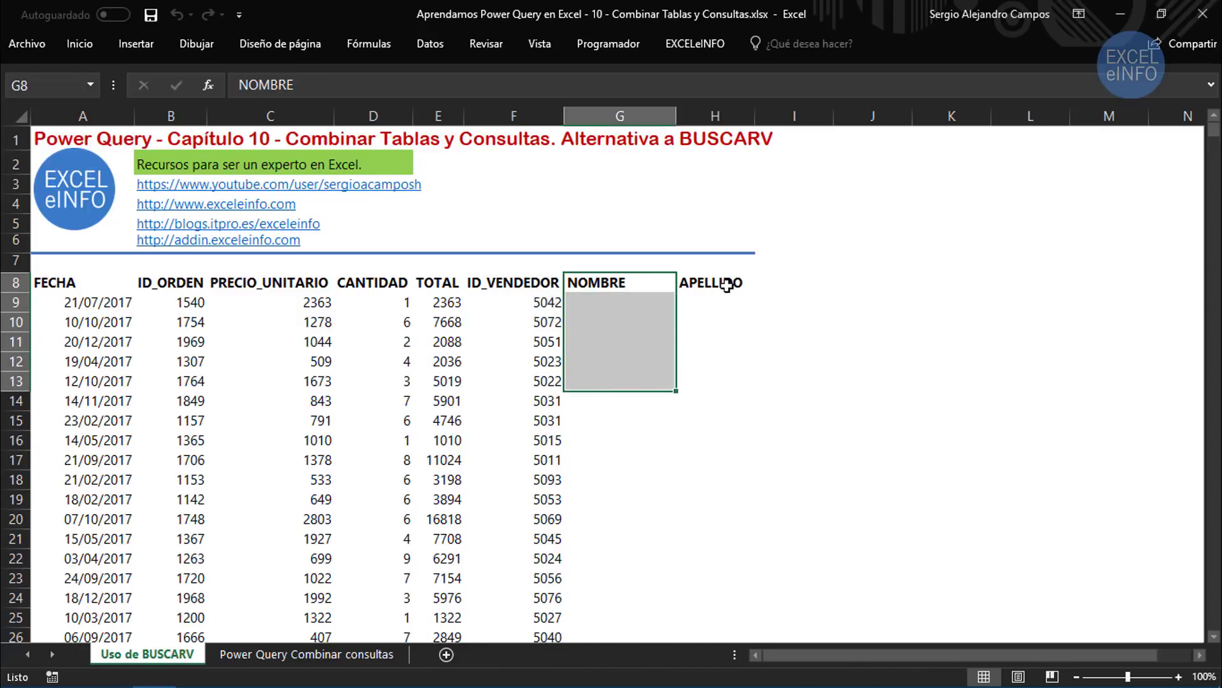
pyautogui.moveTo(728, 283); pyautogui.dragTo(718, 380)
pyautogui.moveTo(538, 284); pyautogui.dragTo(531, 463)
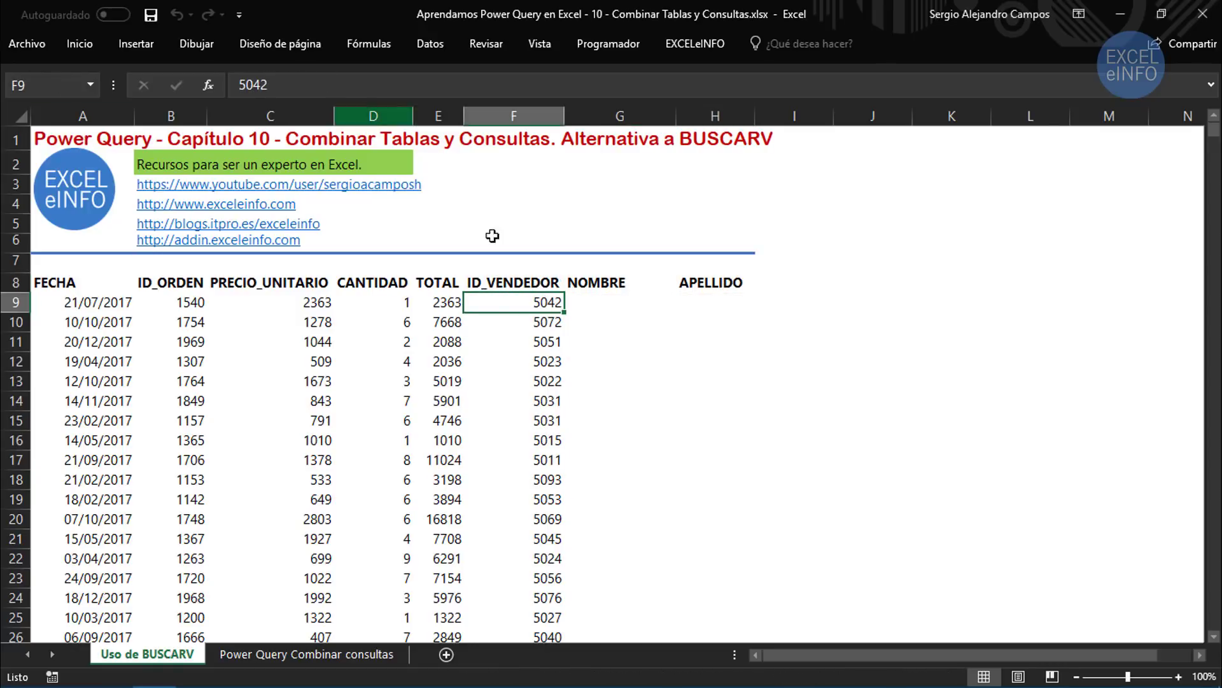
pyautogui.moveTo(637, 283)
pyautogui.mouseDown()
pyautogui.moveTo(746, 328)
pyautogui.moveTo(732, 401)
pyautogui.mouseUp()
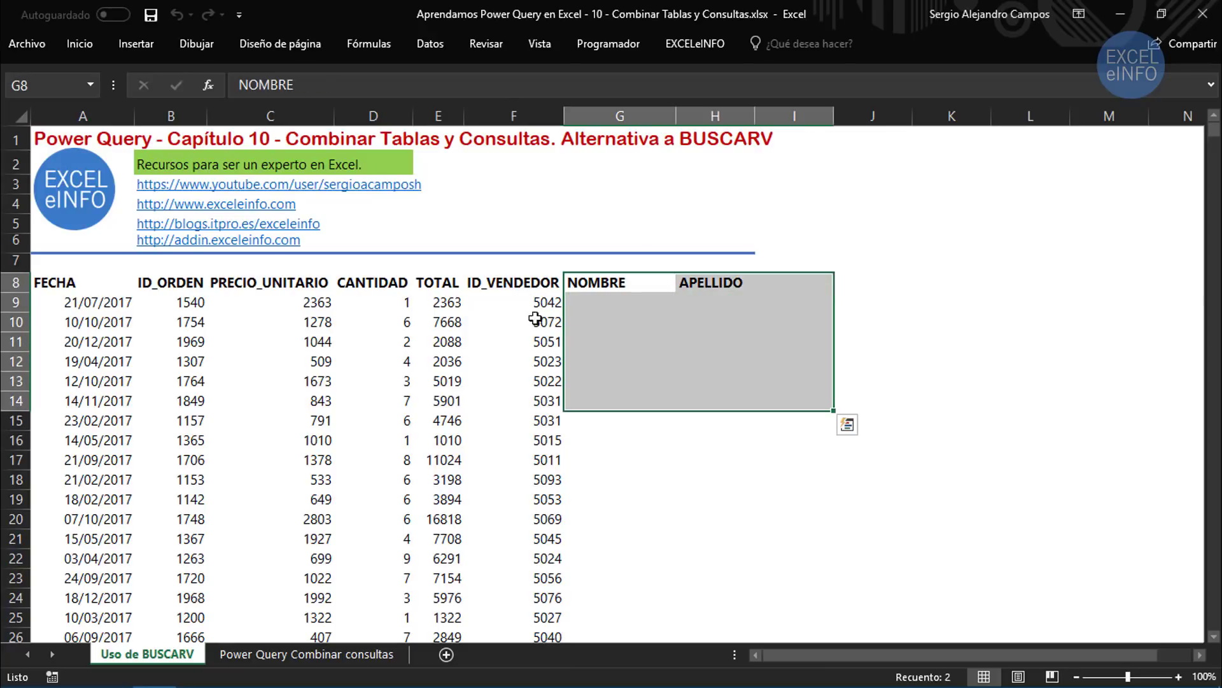
pyautogui.moveTo(538, 285); pyautogui.dragTo(637, 401)
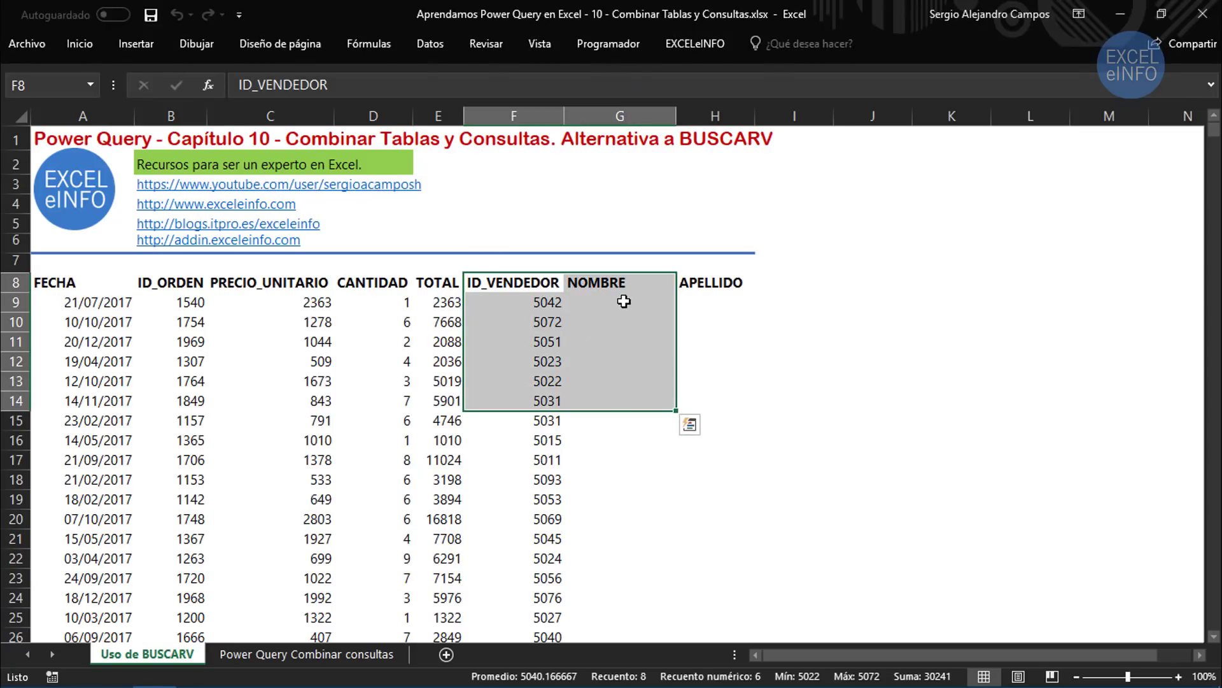
pyautogui.moveTo(624, 302); pyautogui.dragTo(637, 390)
pyautogui.moveTo(715, 303); pyautogui.dragTo(728, 423)
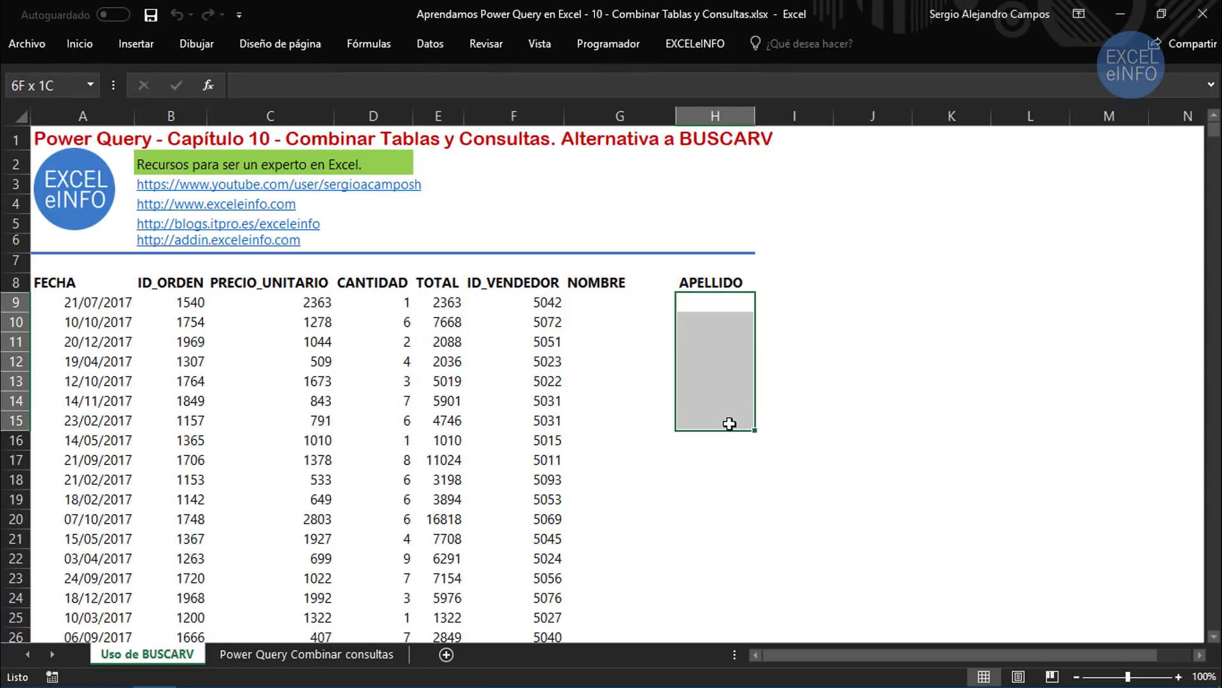
pyautogui.moveTo(537, 302); pyautogui.dragTo(537, 380)
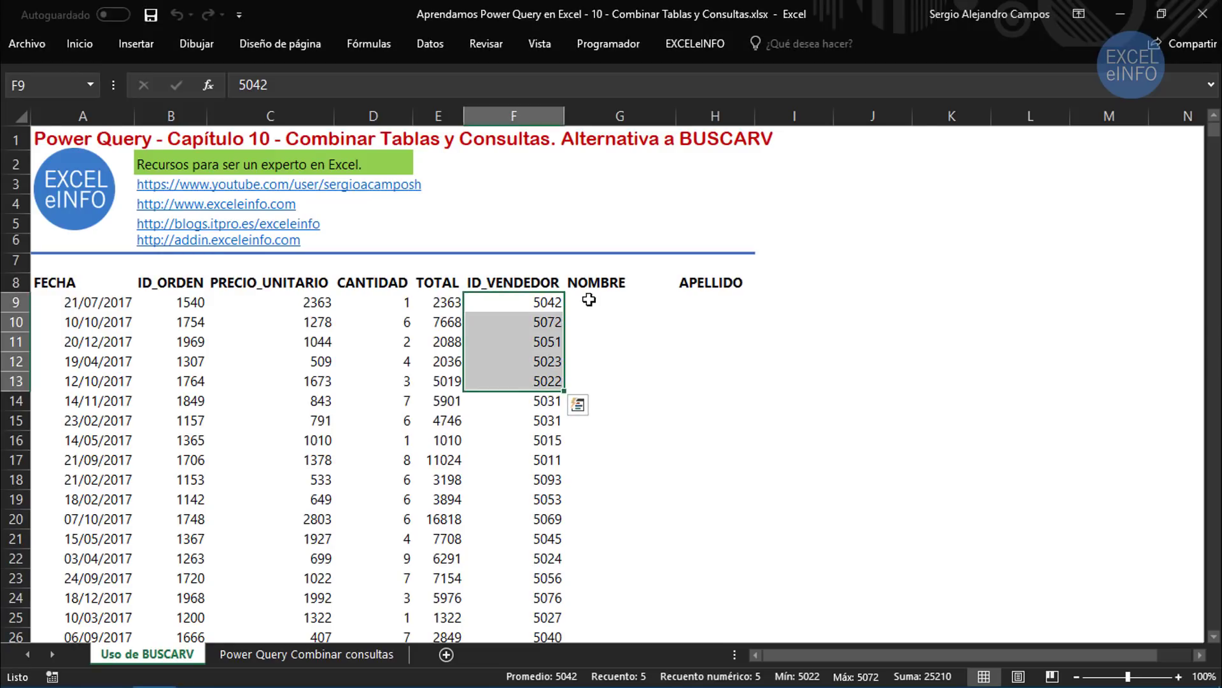
pyautogui.moveTo(589, 301); pyautogui.dragTo(594, 382)
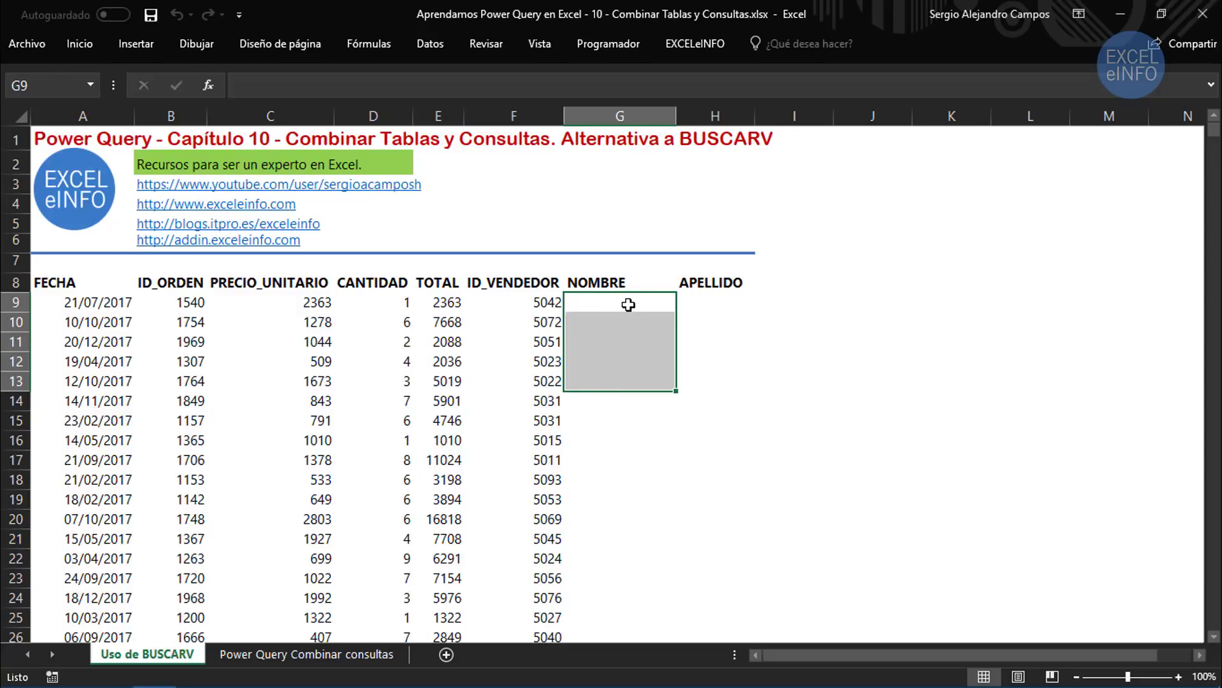
pyautogui.moveTo(628, 306); pyautogui.dragTo(634, 487)
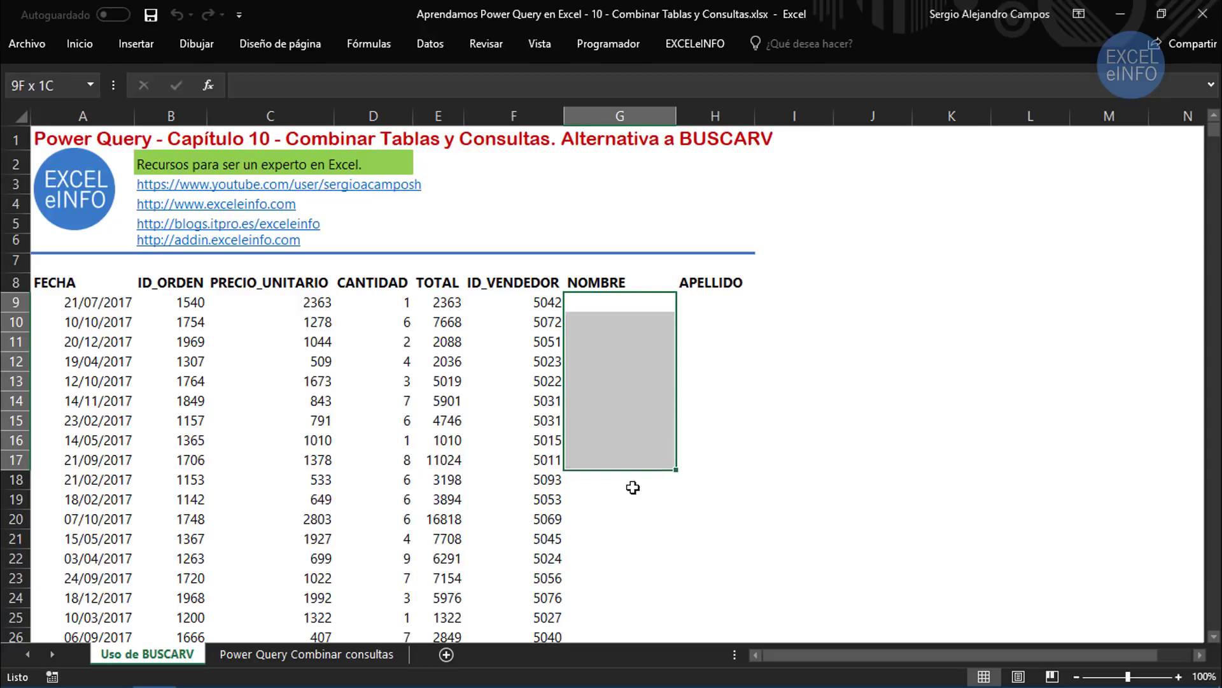
pyautogui.click(641, 287)
pyautogui.click(720, 285)
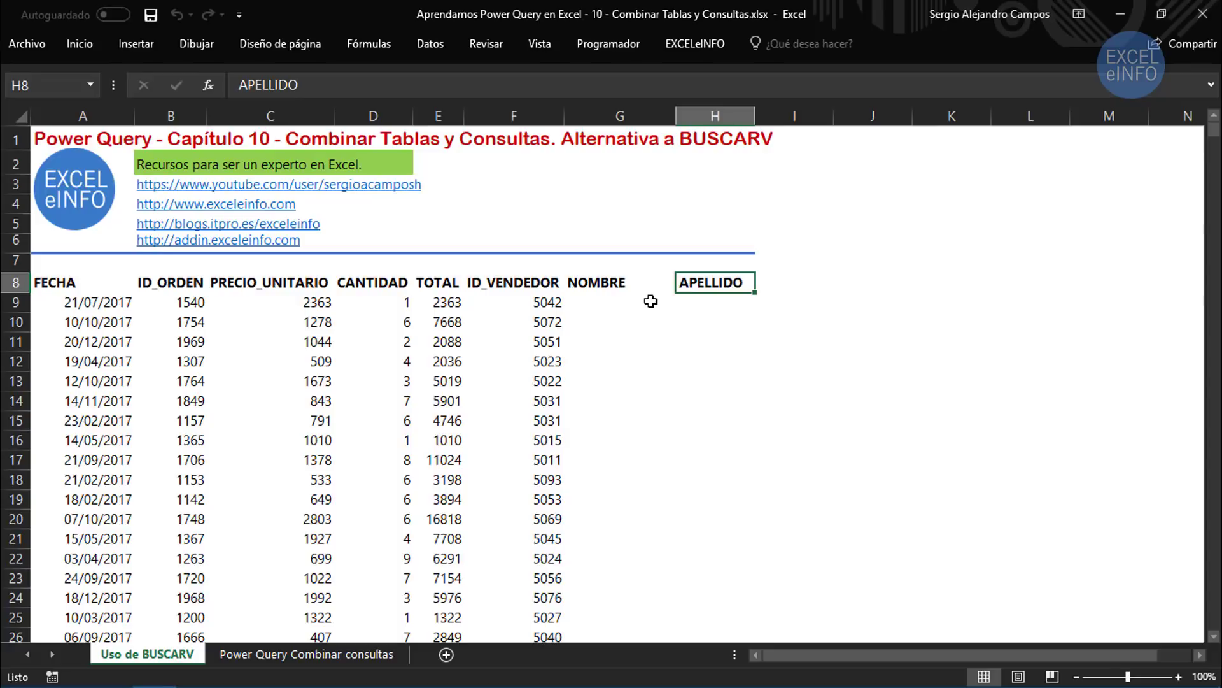
pyautogui.moveTo(630, 300); pyautogui.dragTo(714, 352)
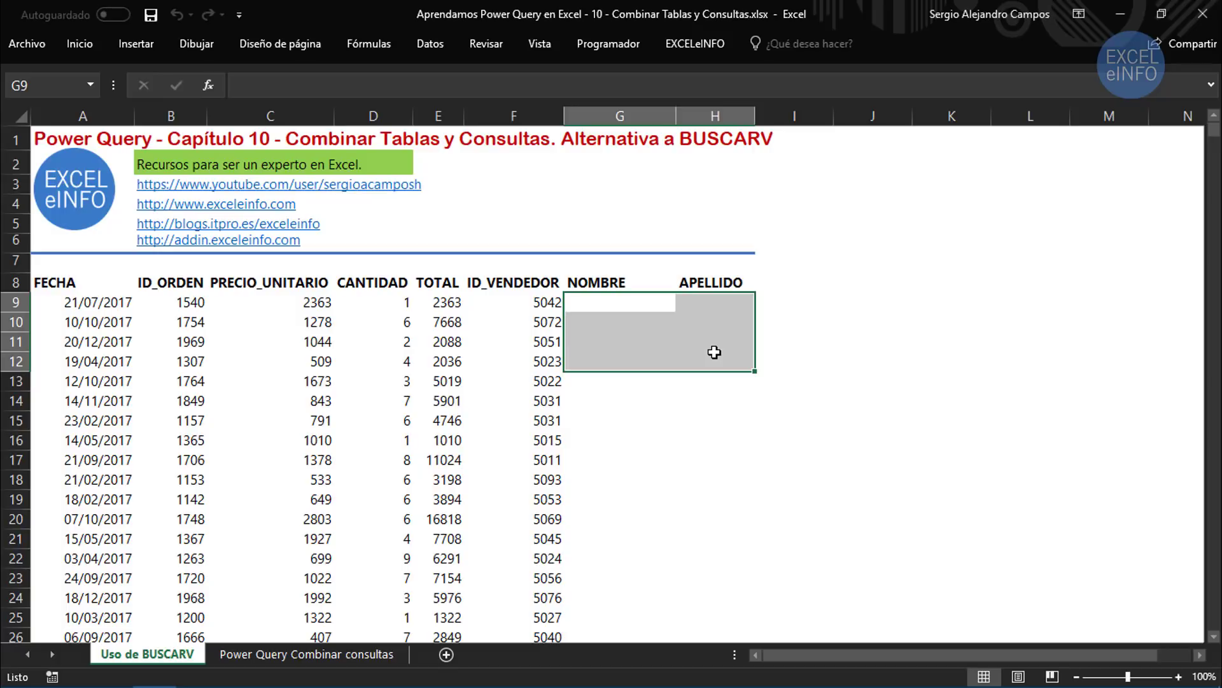
# Step: Open Vendedores.csv from the Bases folder in Excel, then return to the sales workbook
pyautogui.hotkey('alt', 'Tab')
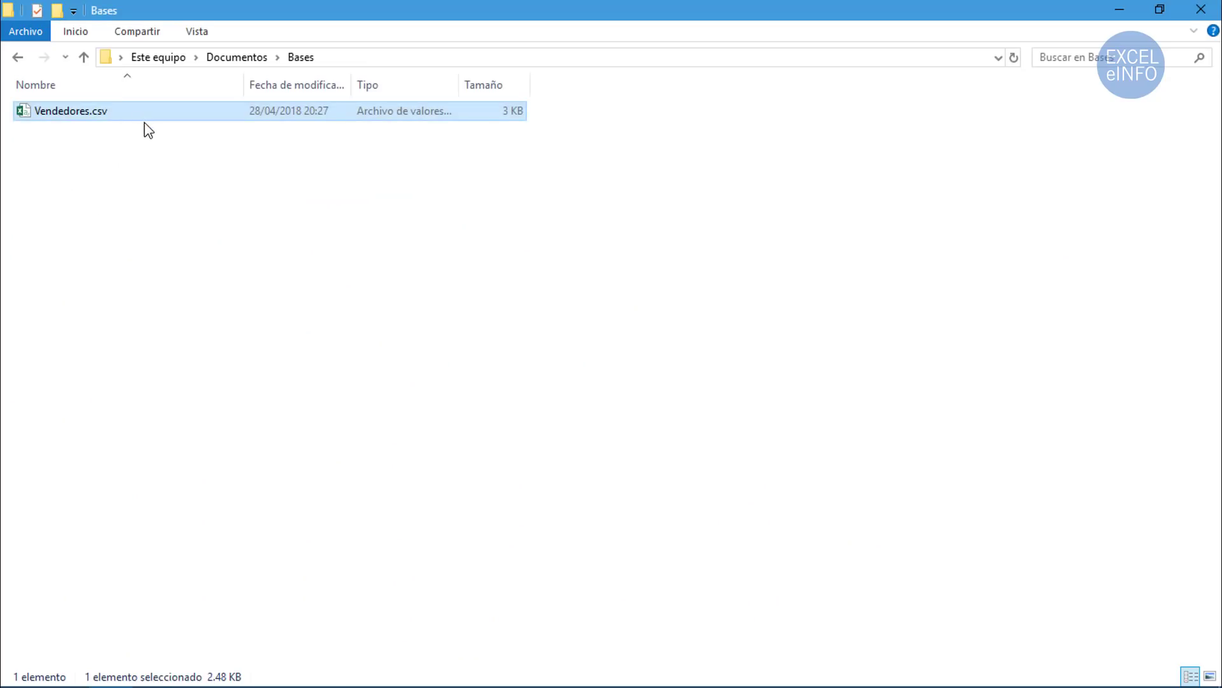
pyautogui.hotkey('alt', 'Tab')
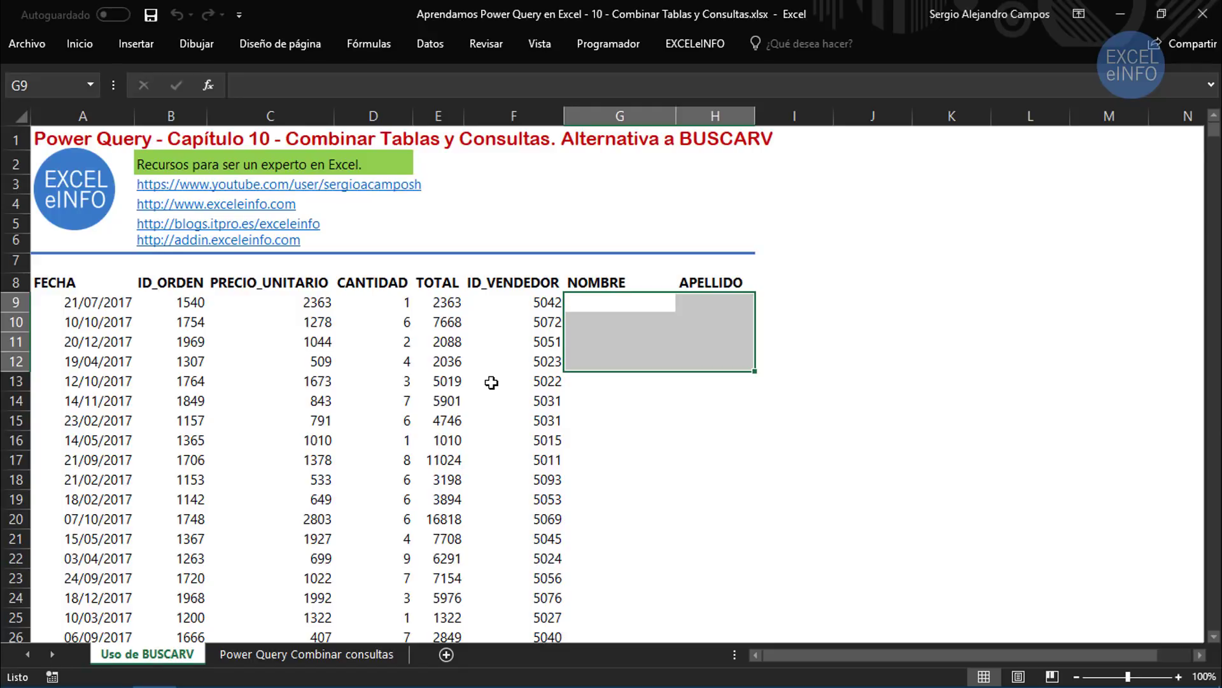
pyautogui.hotkey('alt', 'Tab')
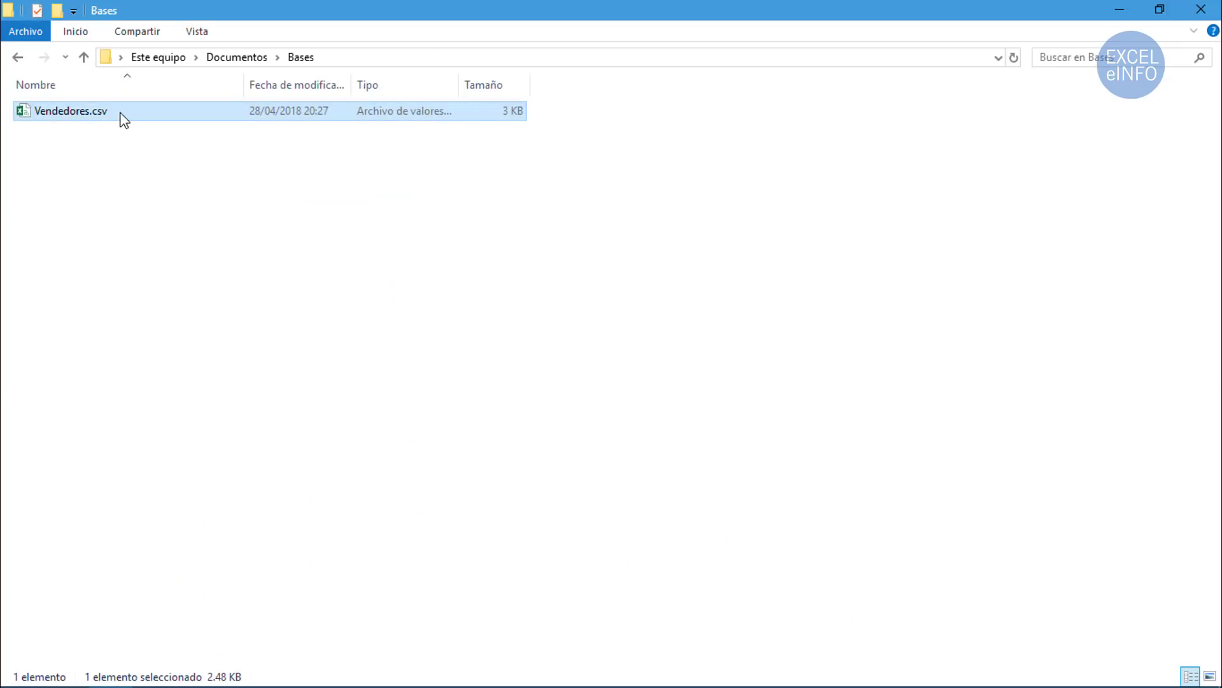
pyautogui.moveTo(124, 120)
pyautogui.mouseDown()
pyautogui.moveTo(229, 649)
pyautogui.moveTo(178, 680)
pyautogui.moveTo(359, 396)
pyautogui.mouseUp()
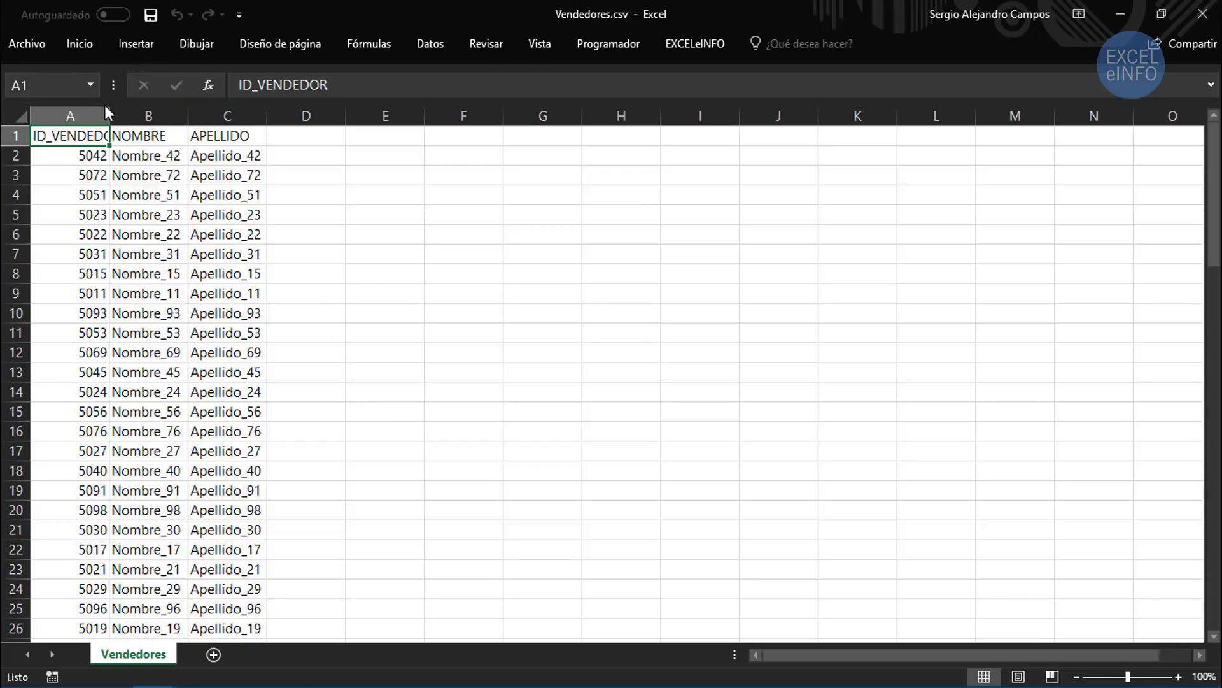
pyautogui.moveTo(70, 116); pyautogui.dragTo(227, 116)
pyautogui.hotkey('ctrl', 'c')
pyautogui.hotkey('ctrl', 'Tab')
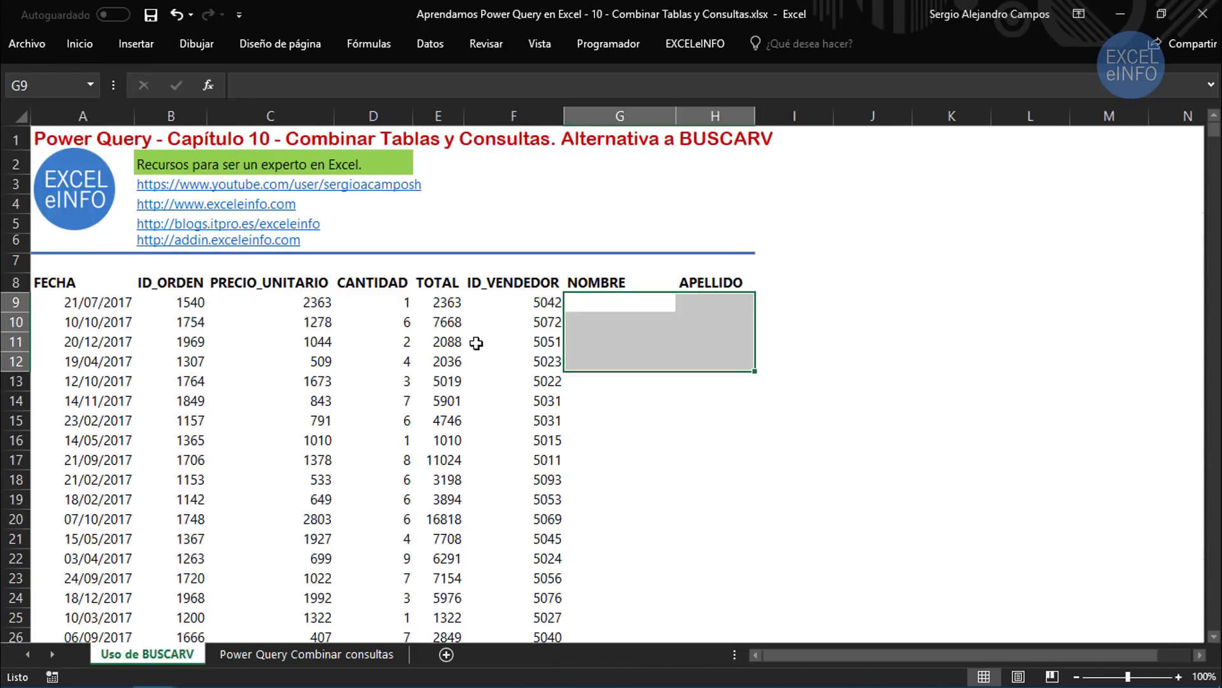
# Step: Start a BUSCARV formula in G9 using seller ID F9 as the lookup value
pyautogui.click(522, 301)
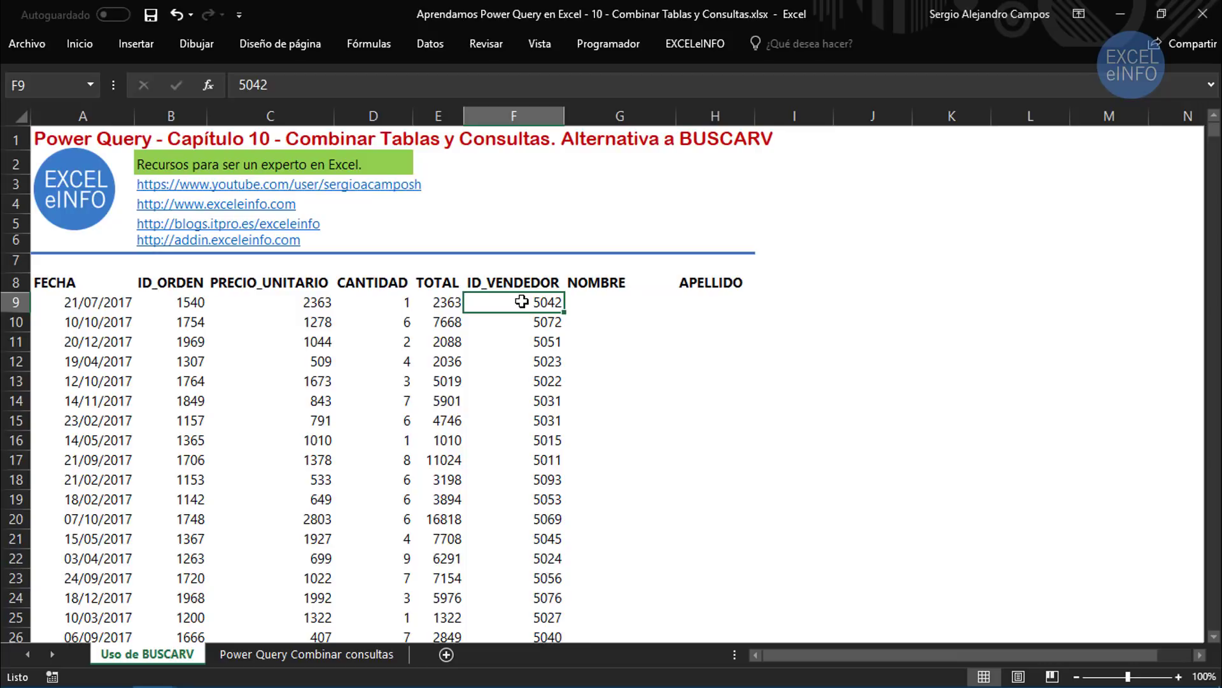
pyautogui.click(602, 299)
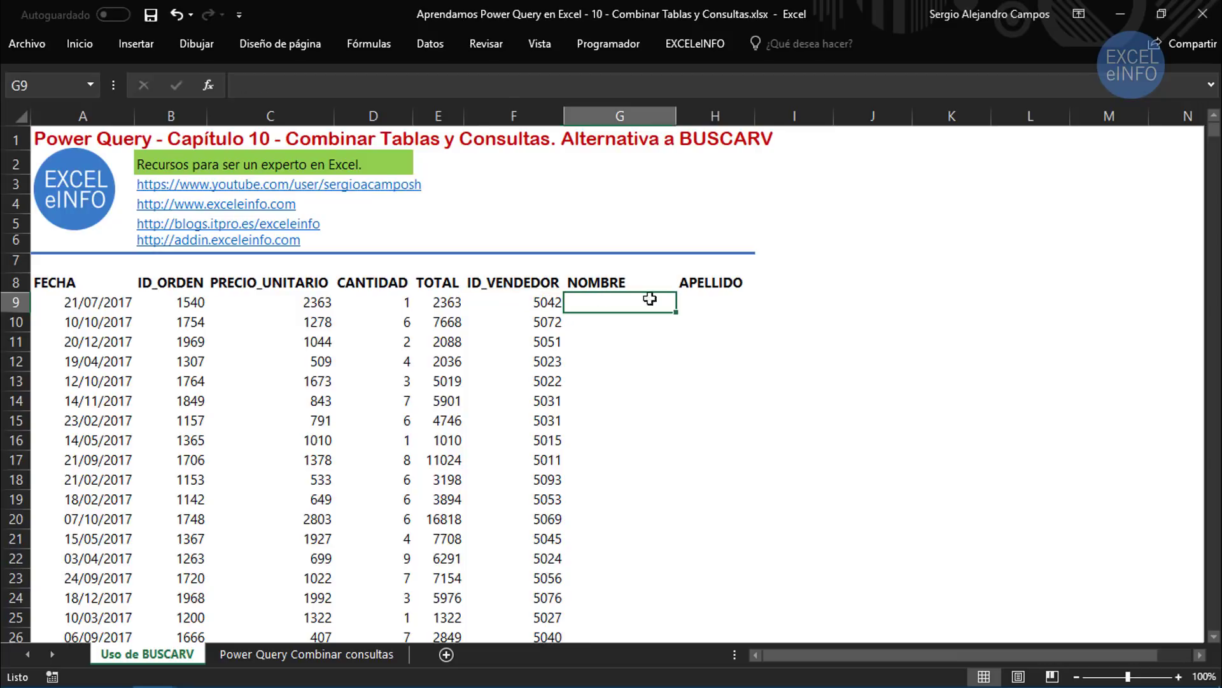
pyautogui.click(728, 295)
pyautogui.click(593, 296)
pyautogui.write('=')
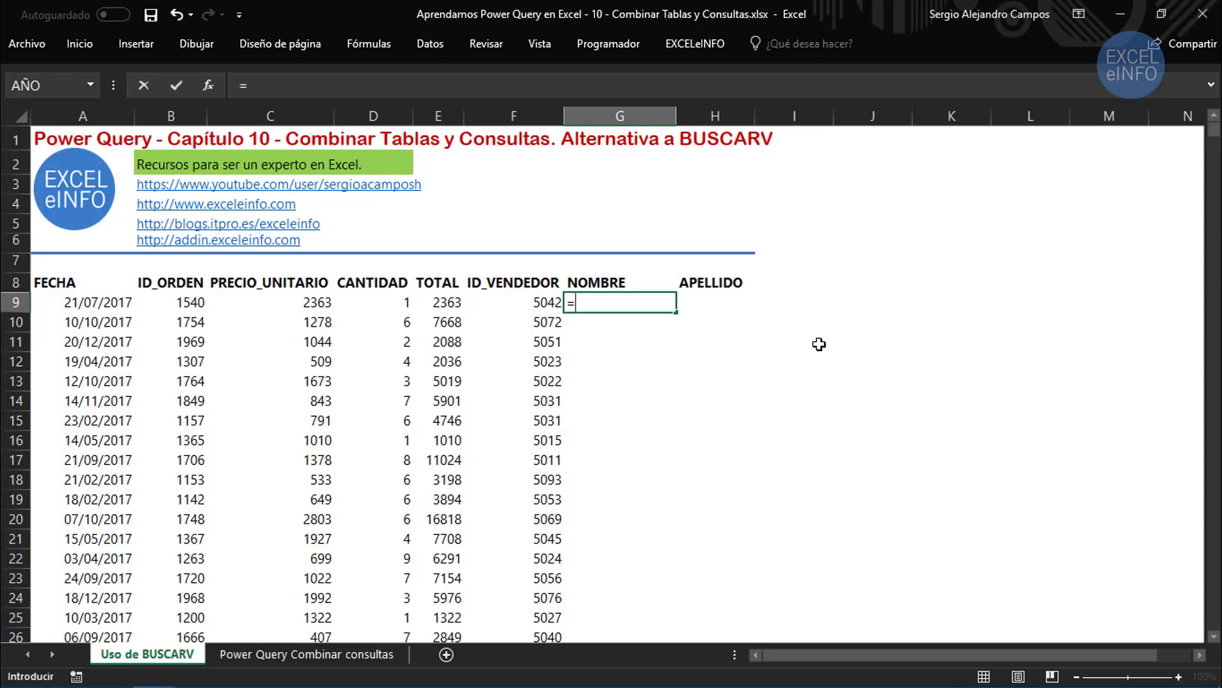
pyautogui.write('BU')
pyautogui.press('Down')
pyautogui.press('Down')
pyautogui.press('Tab')
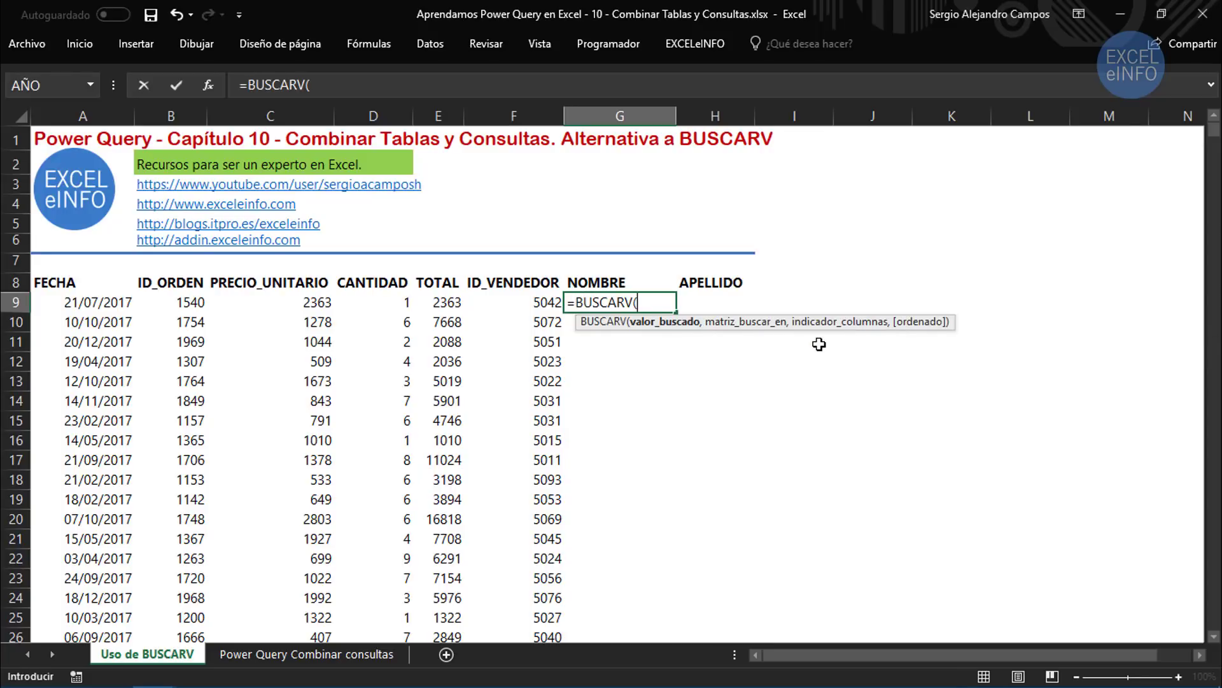
pyautogui.press('Left')
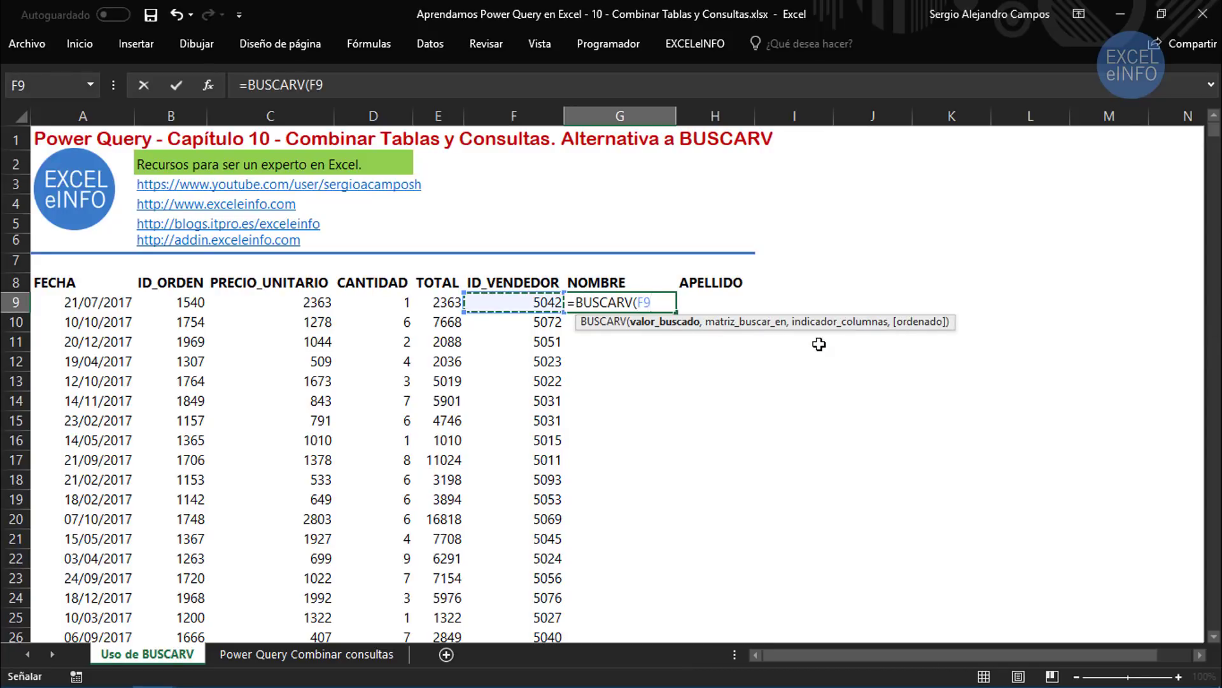
pyautogui.write(',')
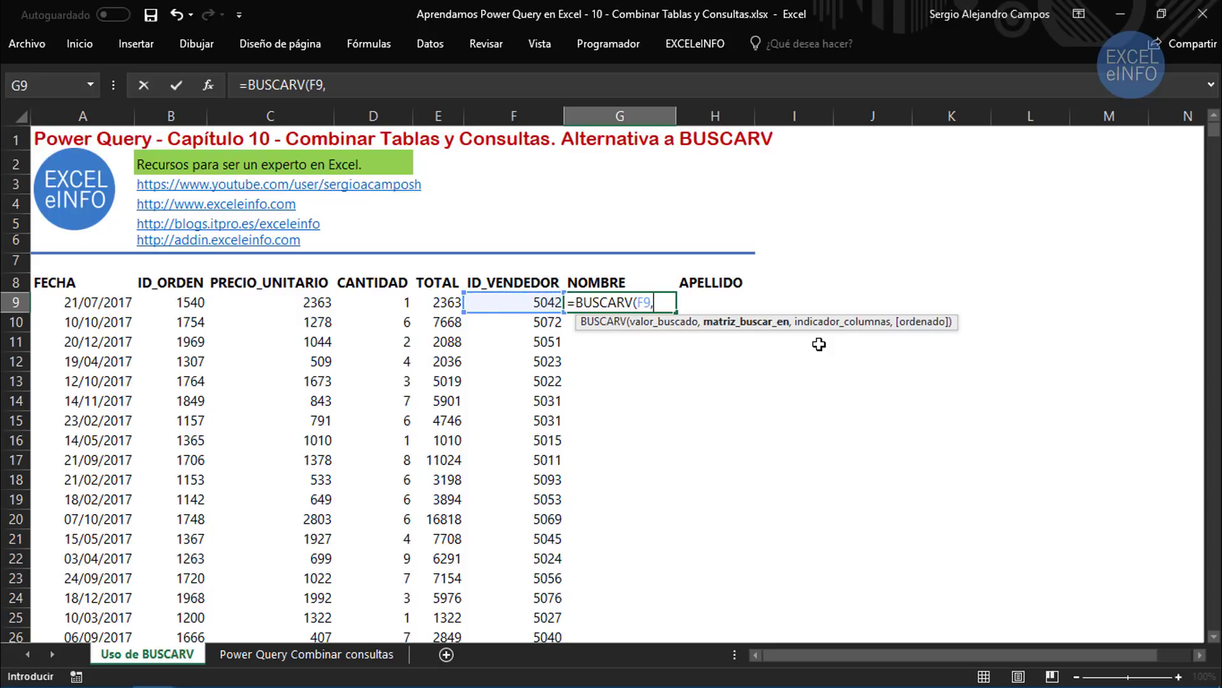
# Step: Finish it with Vendedores.csv range $A$1:$C$91, column 2, exact match, returning Nombre_42
pyautogui.hotkey('alt', 'Tab')
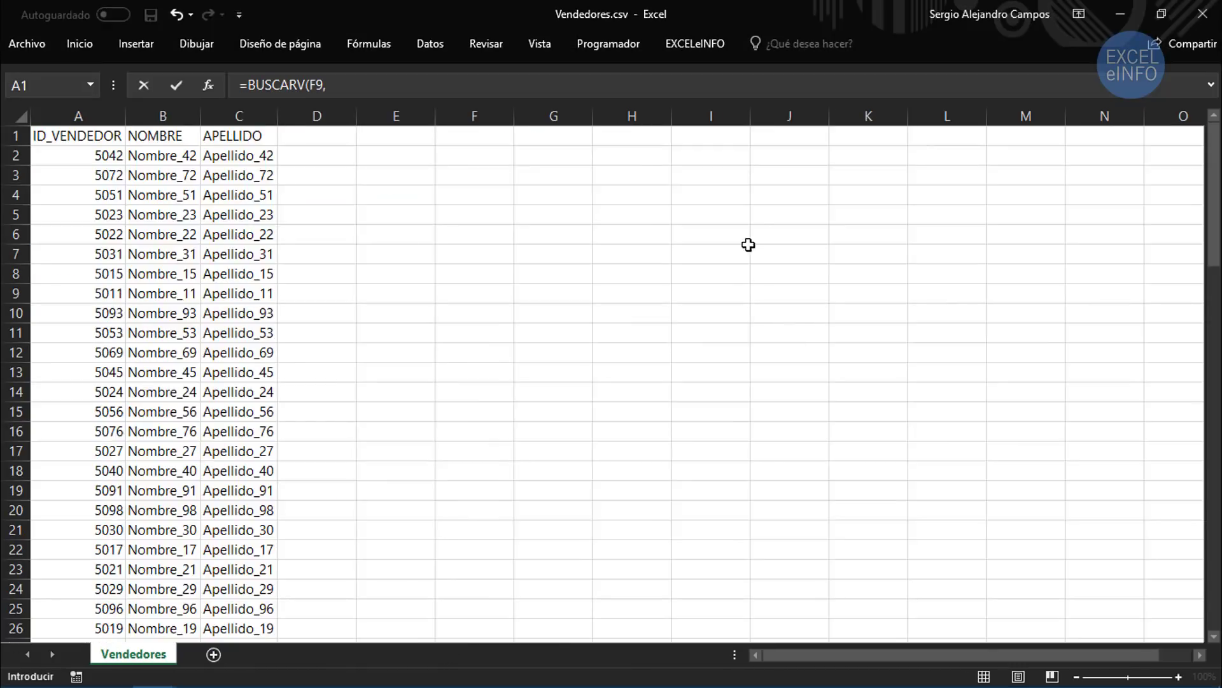
pyautogui.click(97, 134)
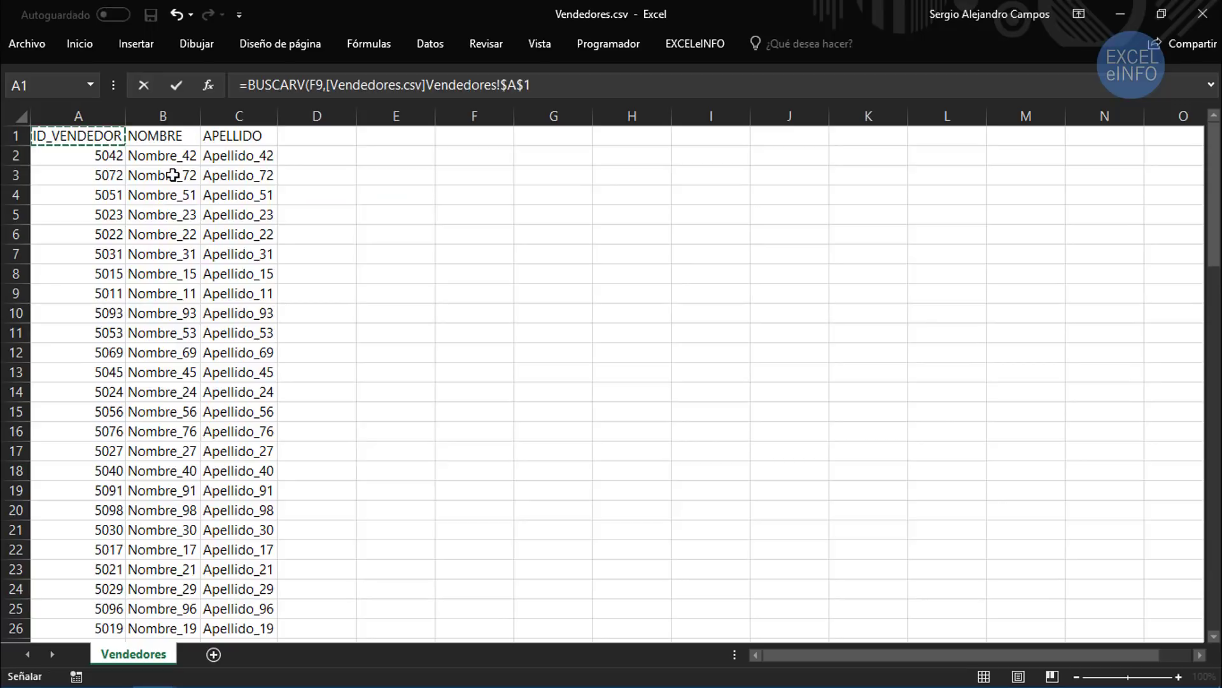
pyautogui.hotkey('ctrl', 'shift', 'Right')
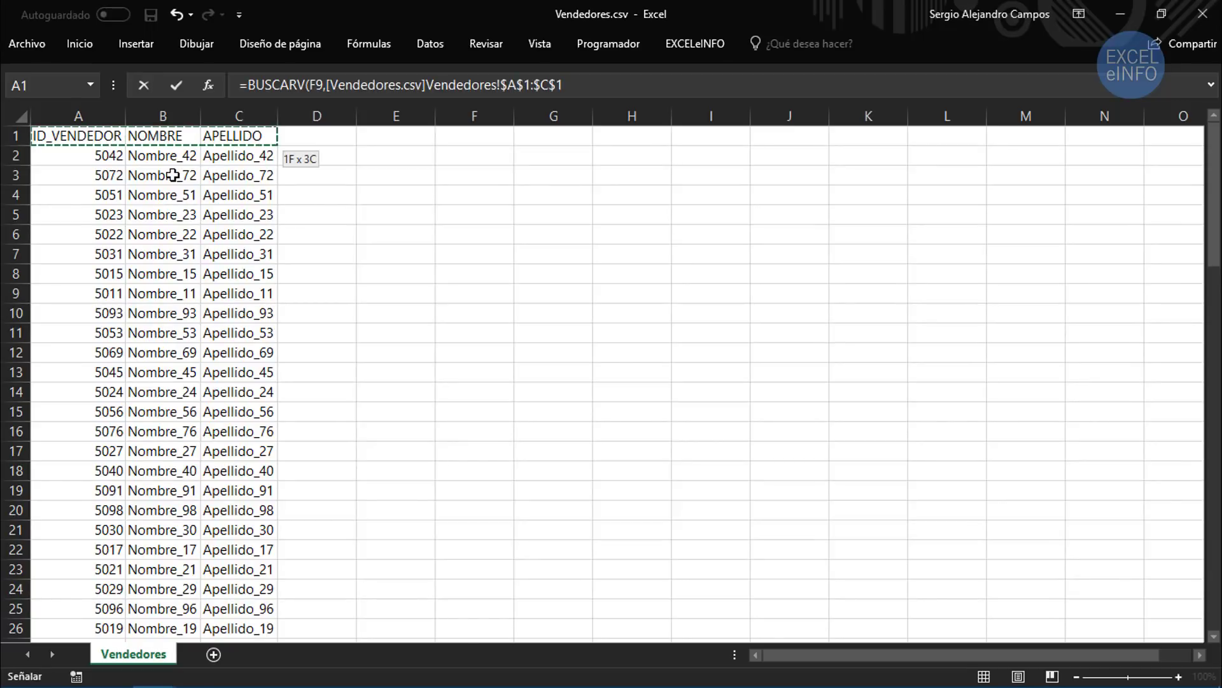
pyautogui.hotkey('ctrl', 'shift', 'Down')
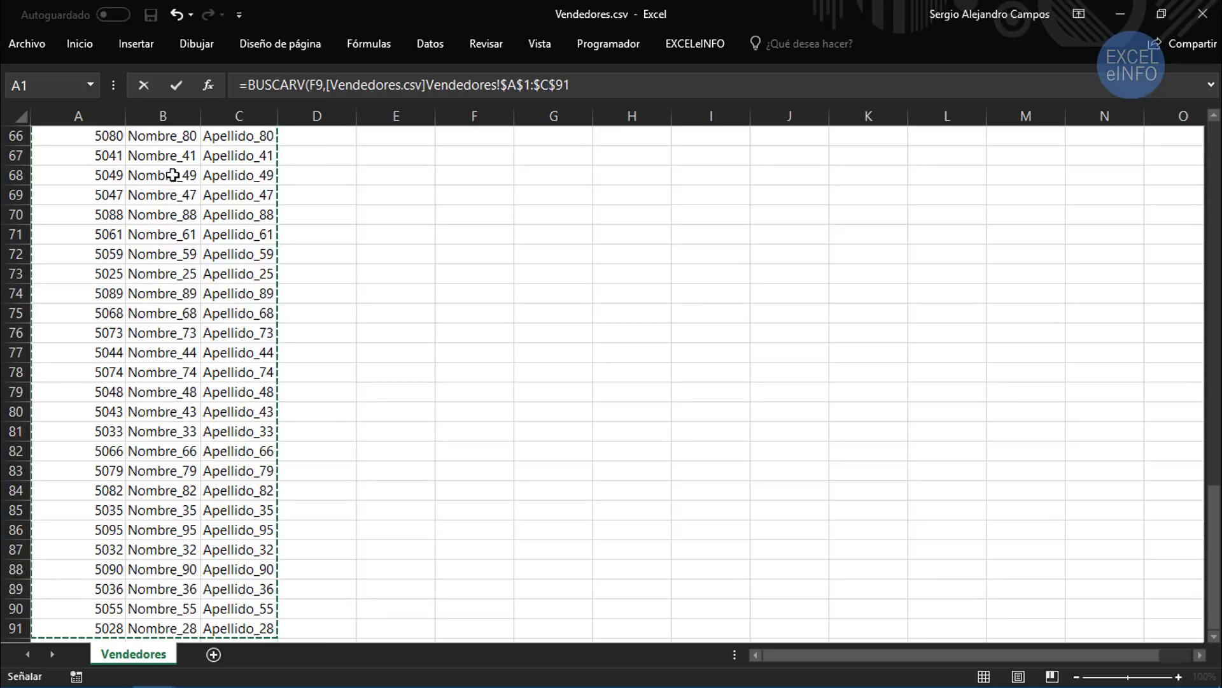
pyautogui.scroll(-1, 173, 175)
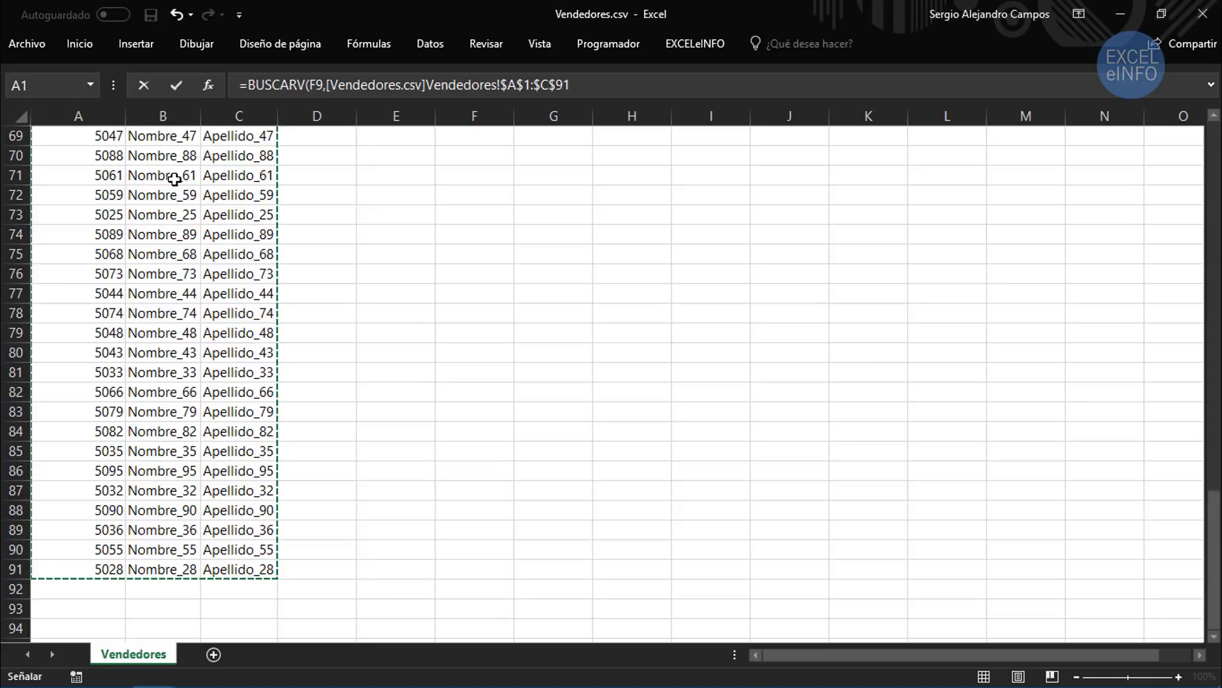
pyautogui.scroll(6, 173, 179)
pyautogui.scroll(8, 173, 179)
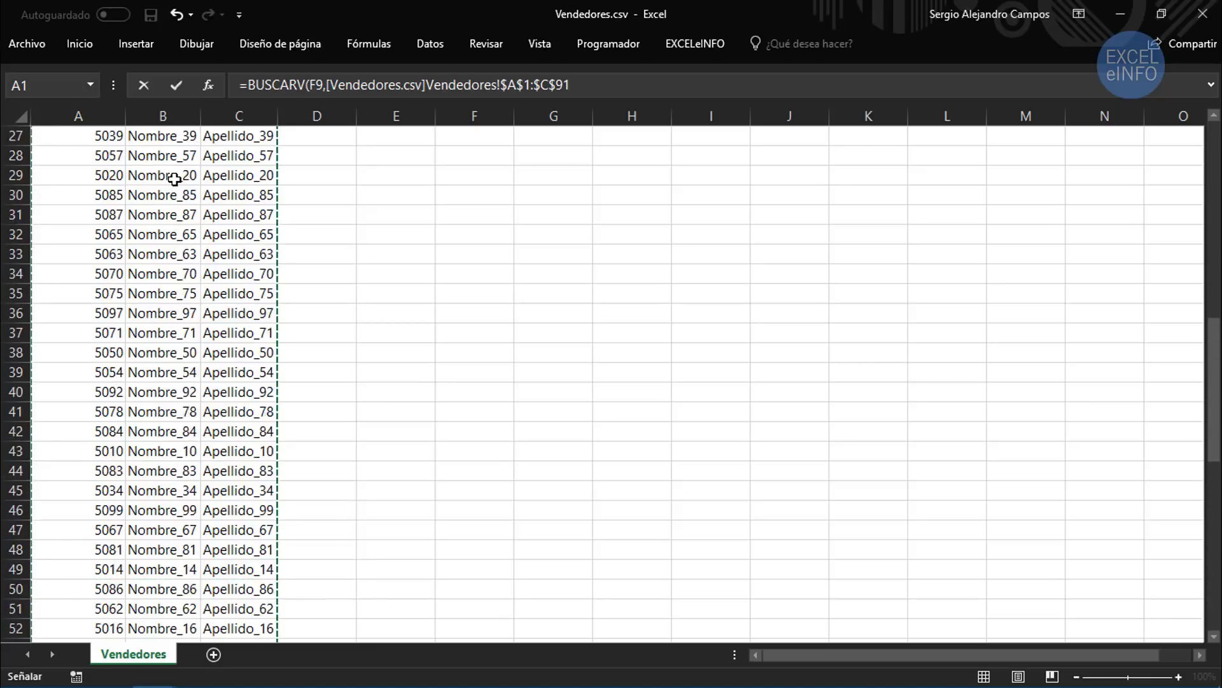
pyautogui.scroll(7, 174, 179)
pyautogui.scroll(2, 173, 179)
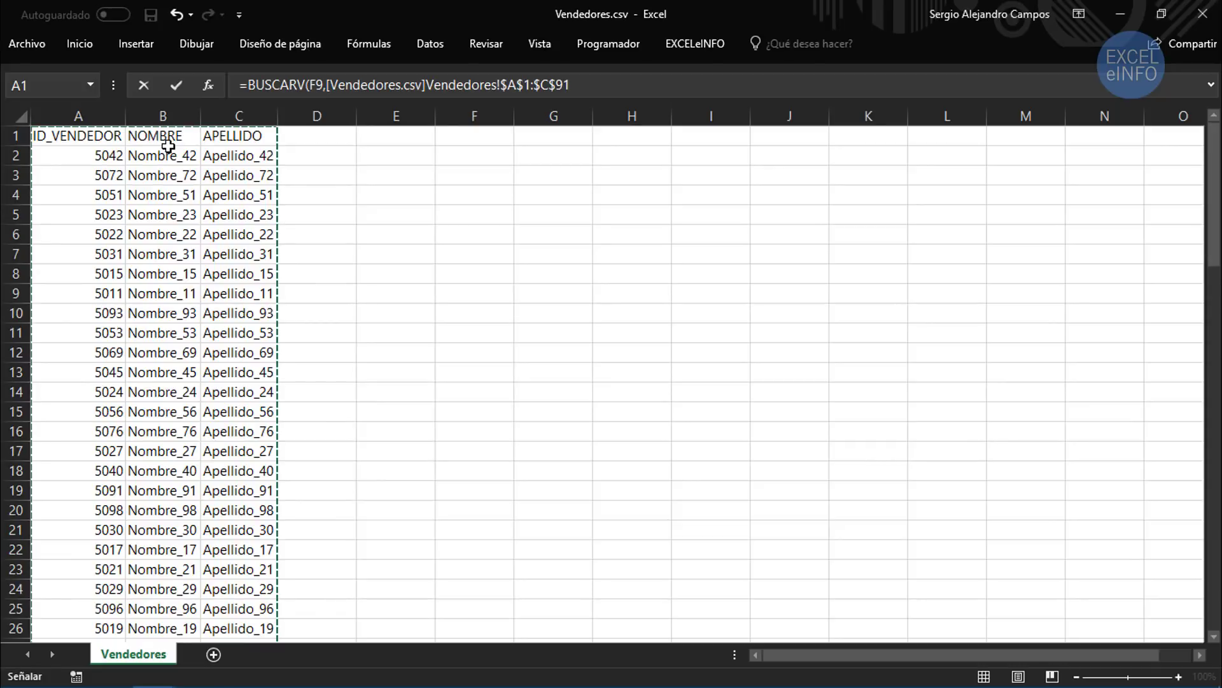
pyautogui.write(',2')
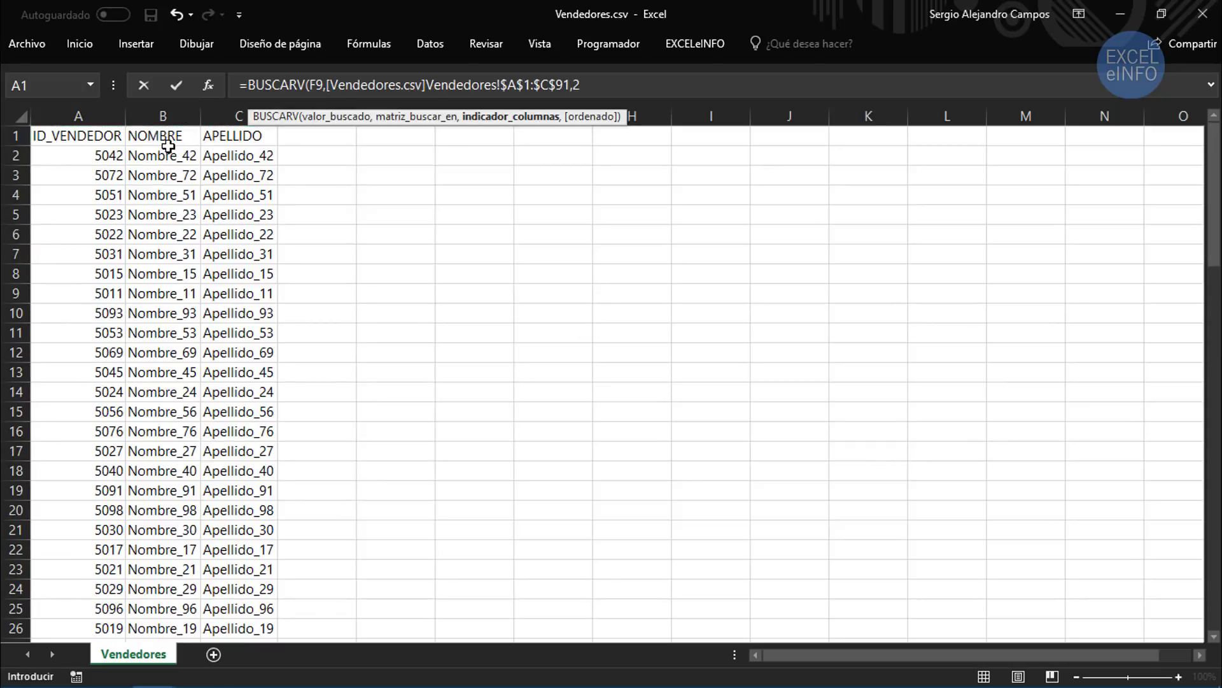
pyautogui.write(',0')
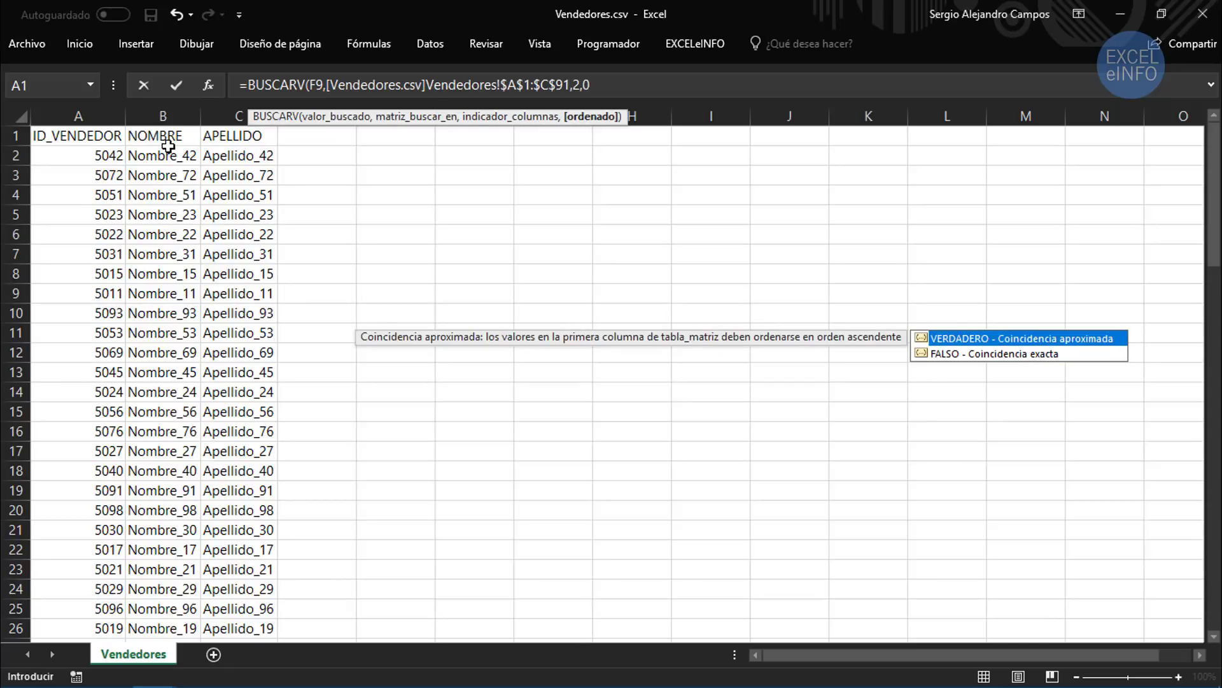
pyautogui.write(')')
pyautogui.press('Return')
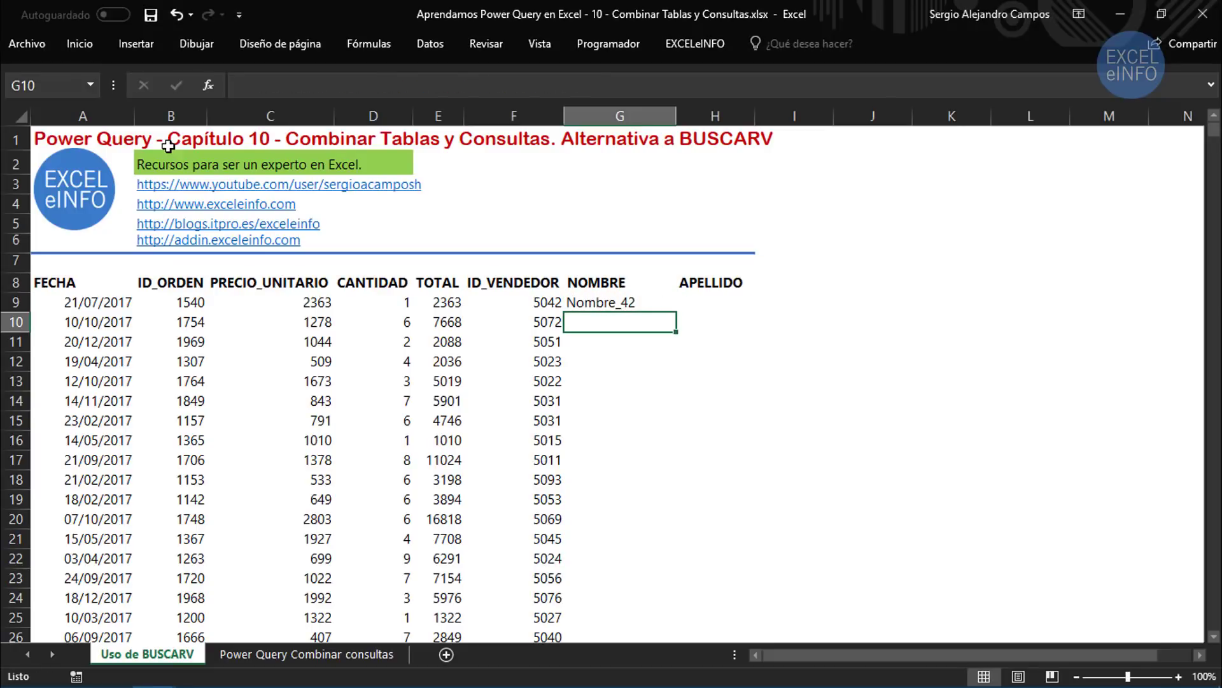
# Step: Check G9's formula and locate seller 5042's row in Vendedores.csv
pyautogui.click(648, 295)
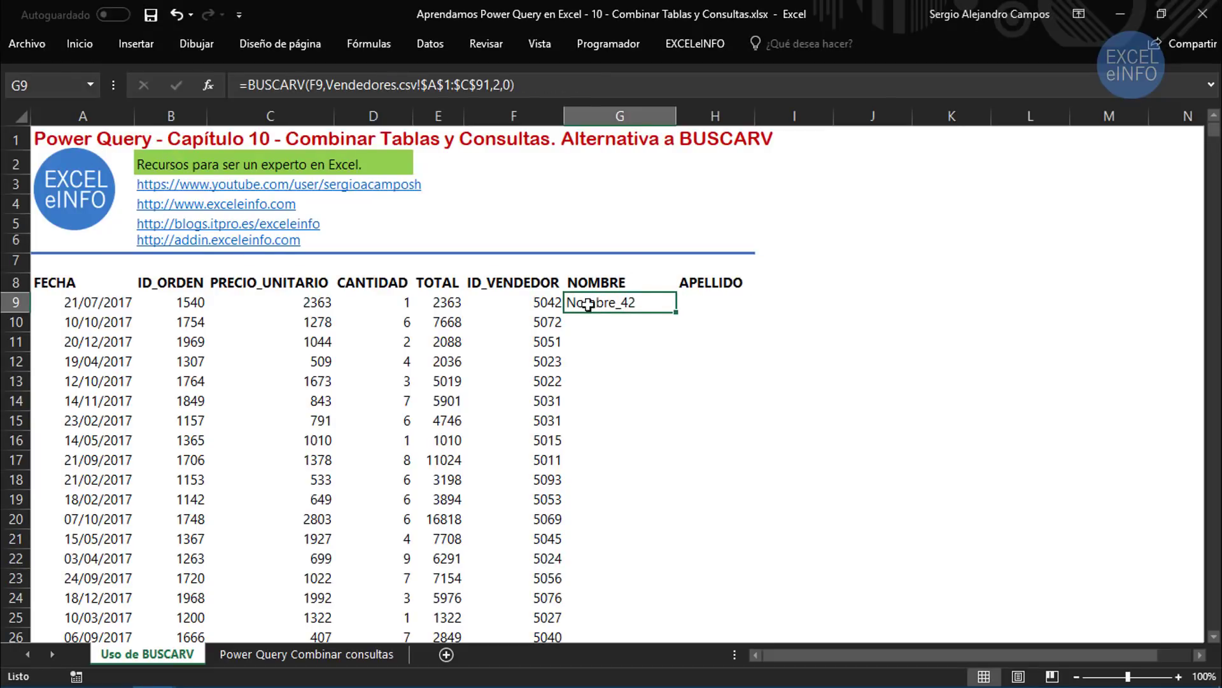
pyautogui.click(537, 298)
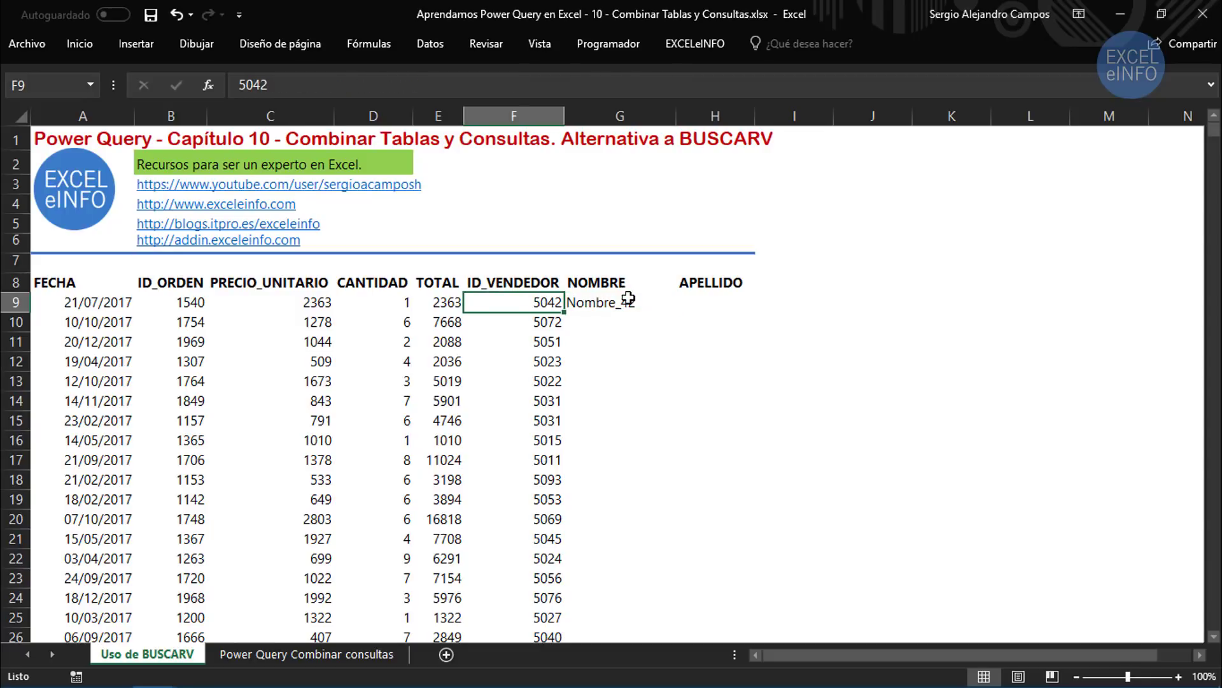
pyautogui.hotkey('ctrl', 'Tab')
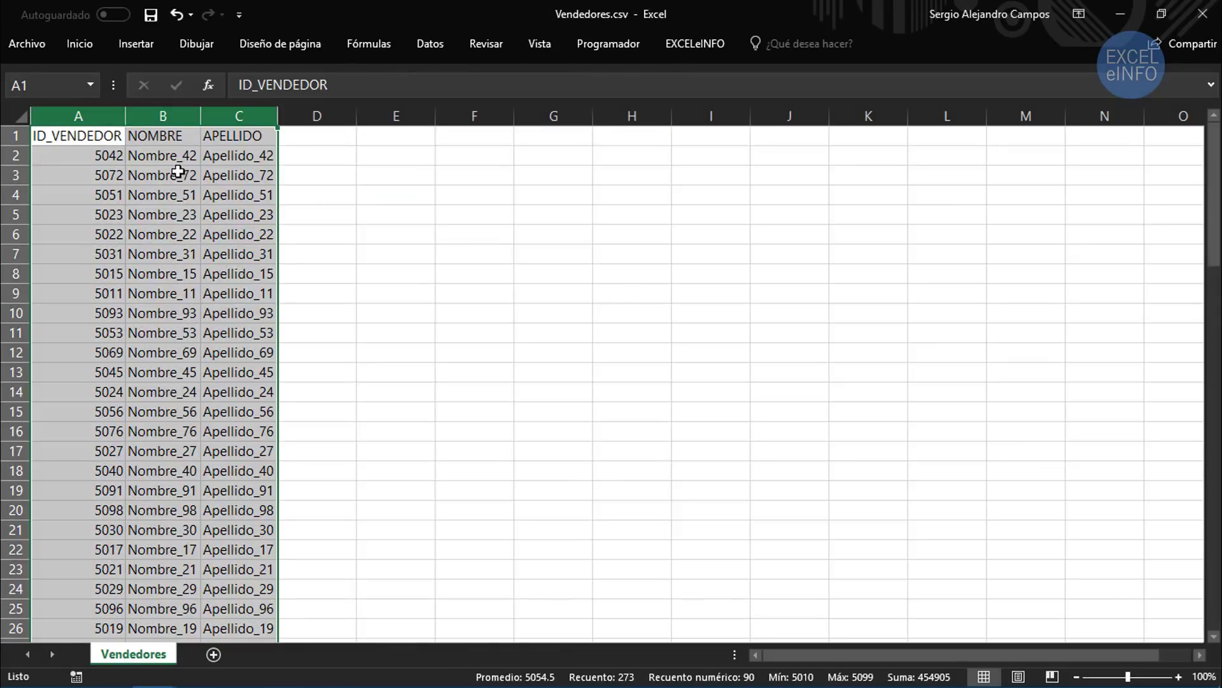
pyautogui.moveTo(102, 154); pyautogui.dragTo(219, 153)
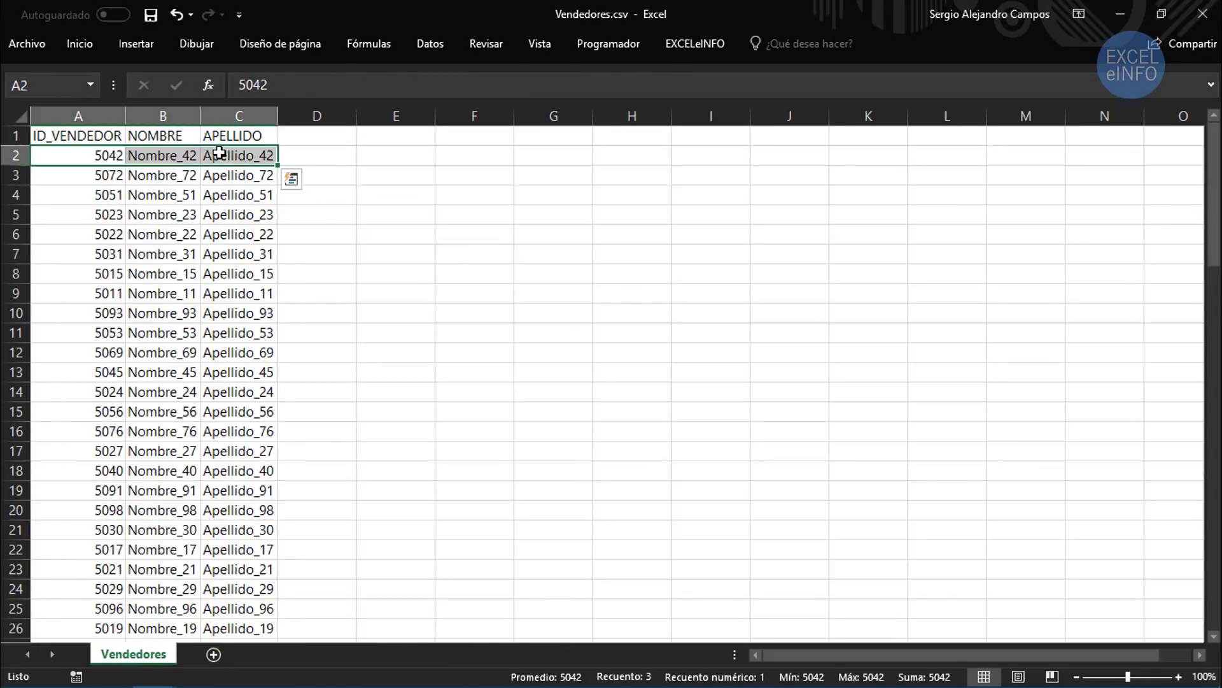
pyautogui.hotkey('ctrl', 'Tab')
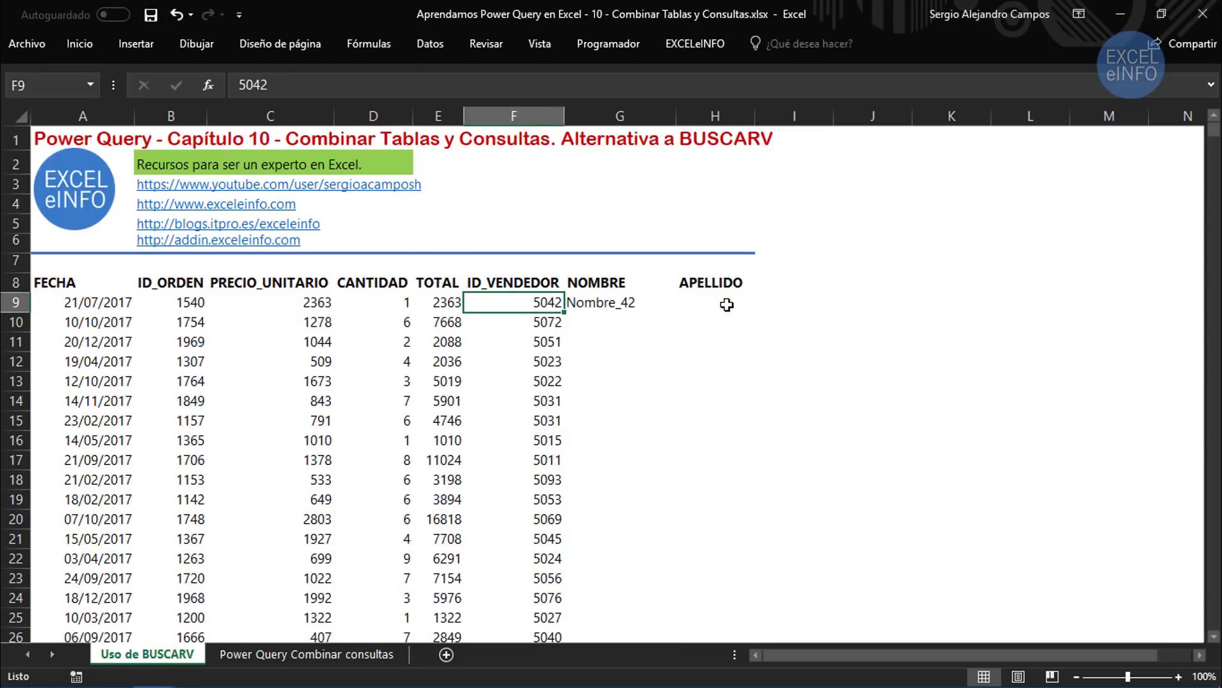
# Step: Start a BUSCARV formula in H9 with seller ID F9 as the lookup value
pyautogui.click(745, 303)
pyautogui.write('=')
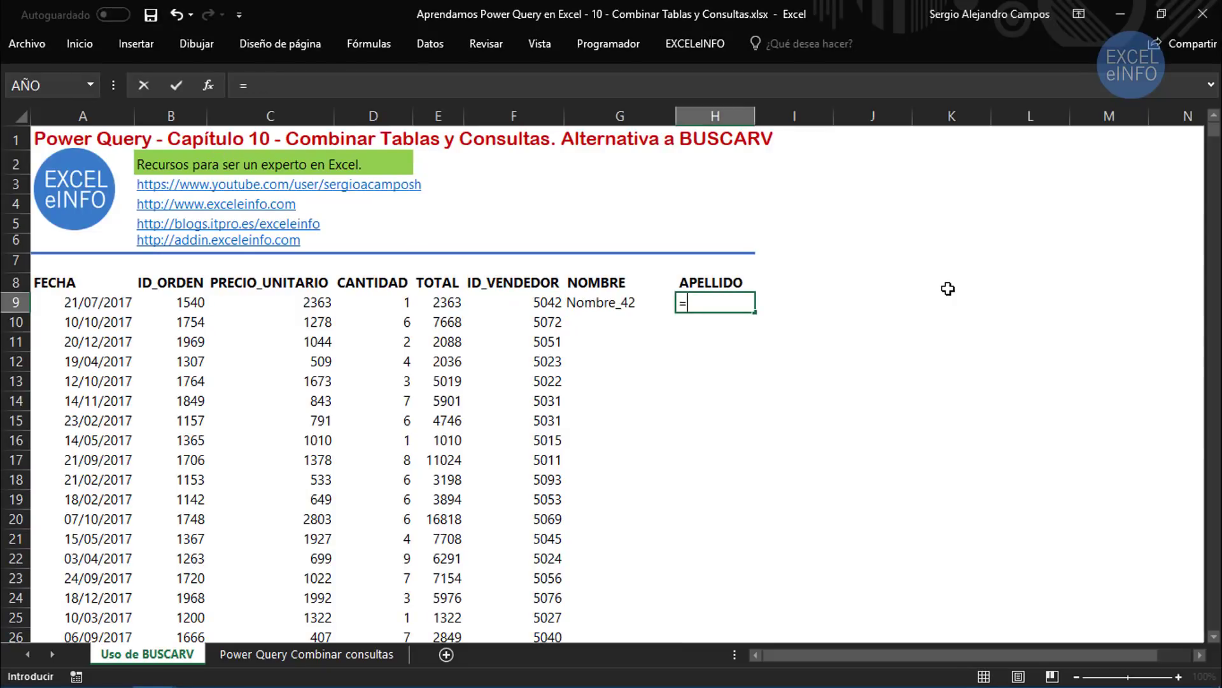
pyautogui.write('BU')
pyautogui.press('Down')
pyautogui.press('Down')
pyautogui.press('Tab')
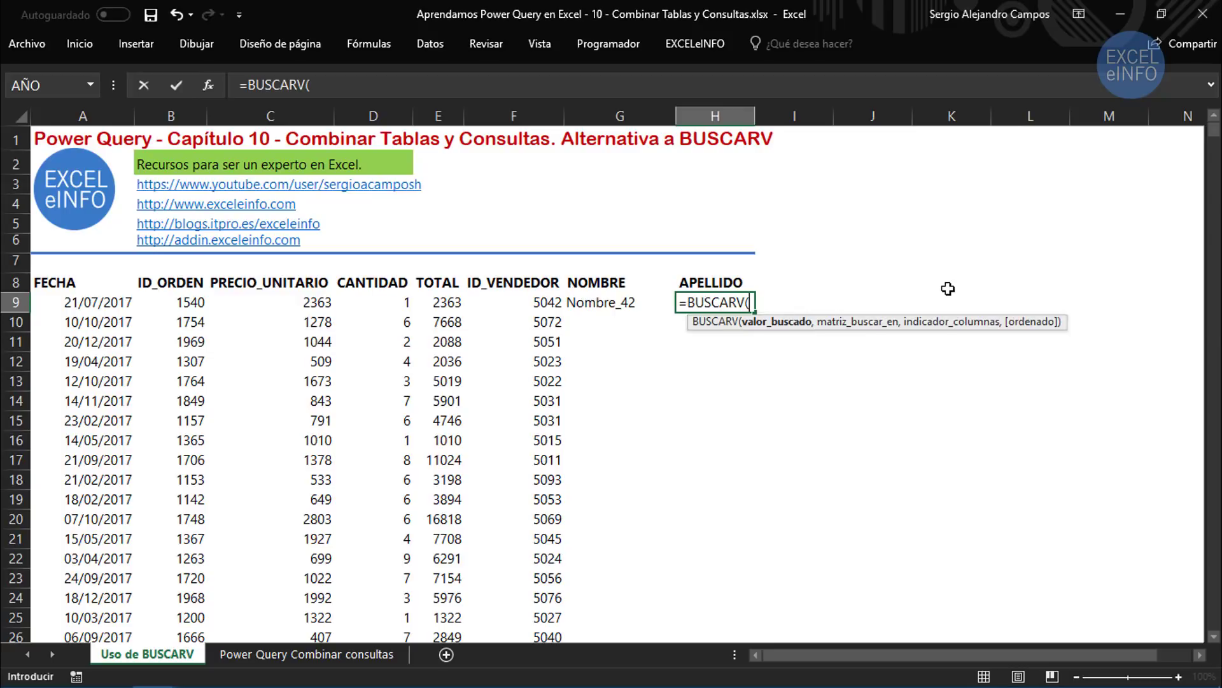
pyautogui.press('Left')
pyautogui.press('Left')
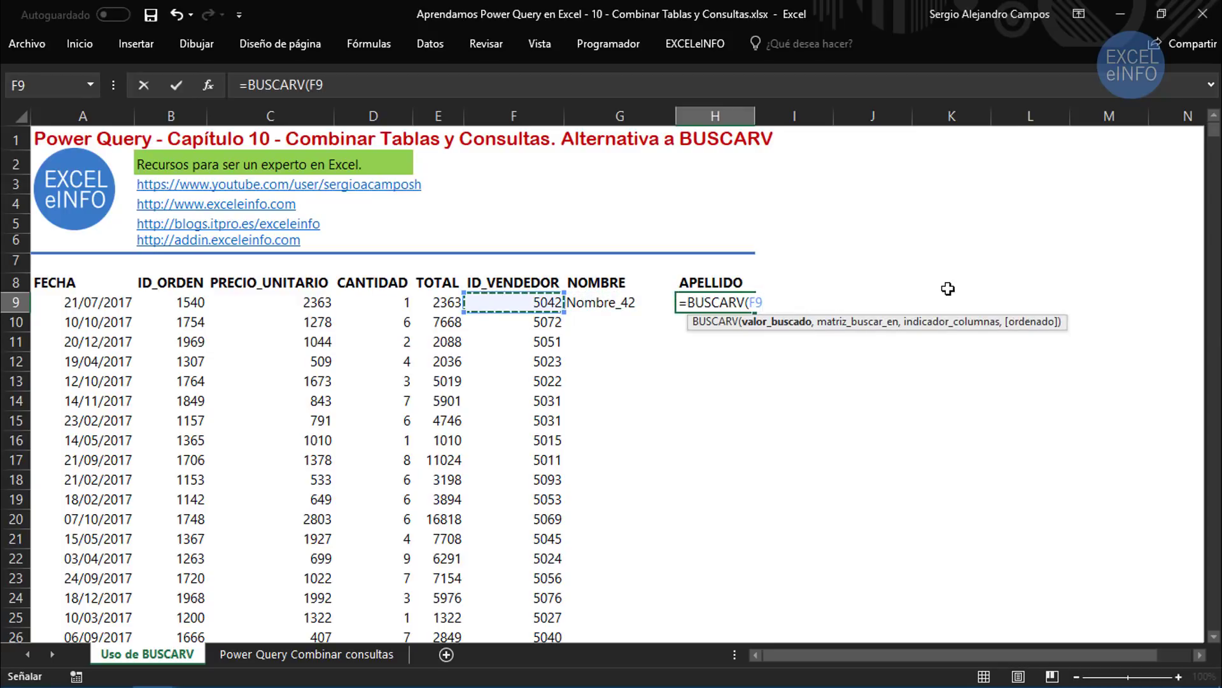
pyautogui.write(',')
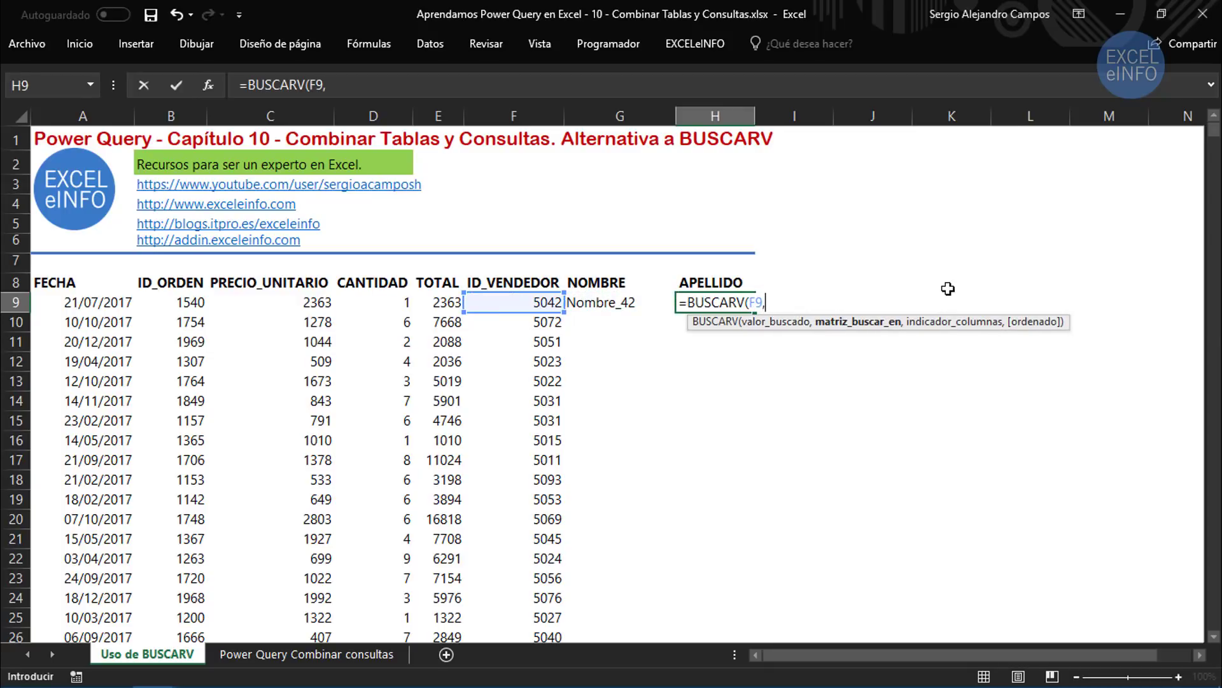
# Step: Finish it with Vendedores.csv range A1:C91, column 3, exact match, returning Apellido_42
pyautogui.hotkey('ctrl', 'Tab')
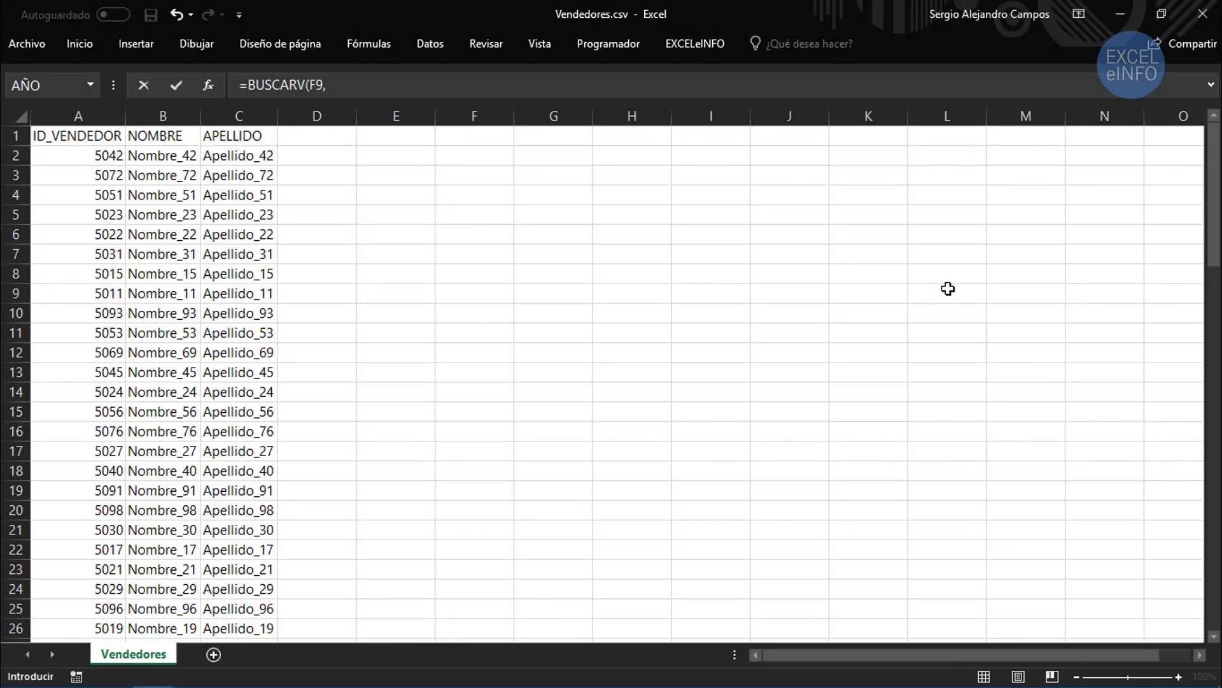
pyautogui.click(78, 135)
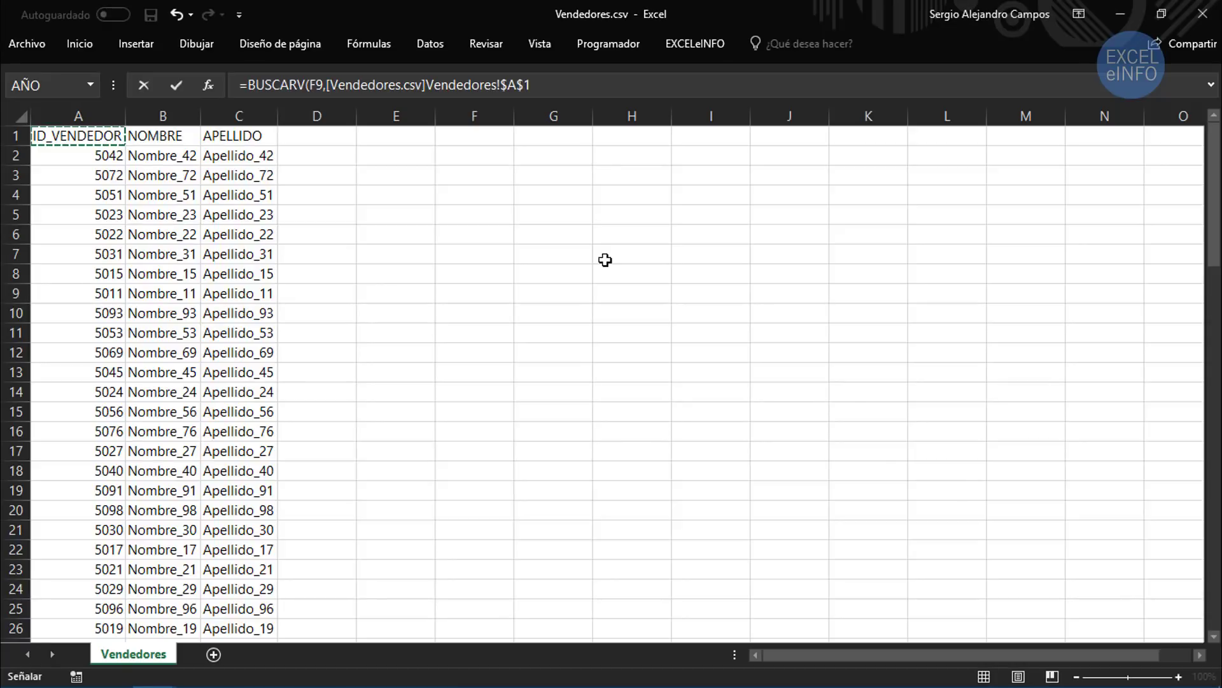
pyautogui.hotkey('ctrl', 'shift', 'Right')
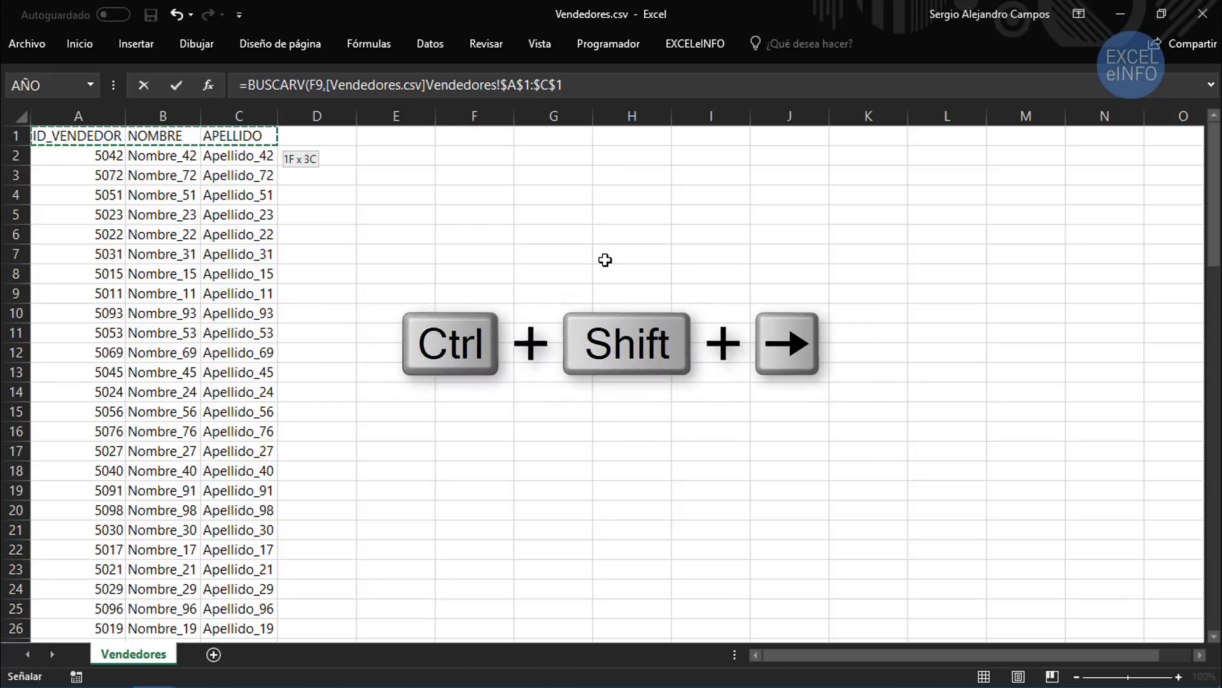
pyautogui.hotkey('ctrl', 'shift', 'Down')
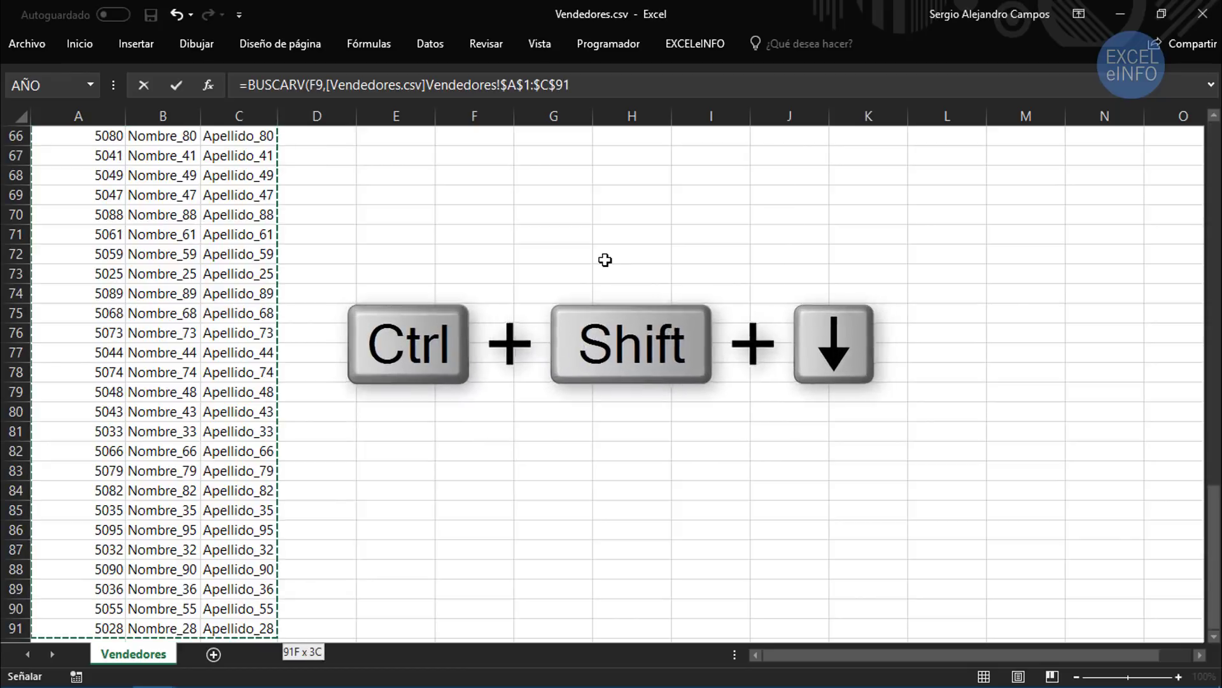
pyautogui.scroll(5, 605, 260)
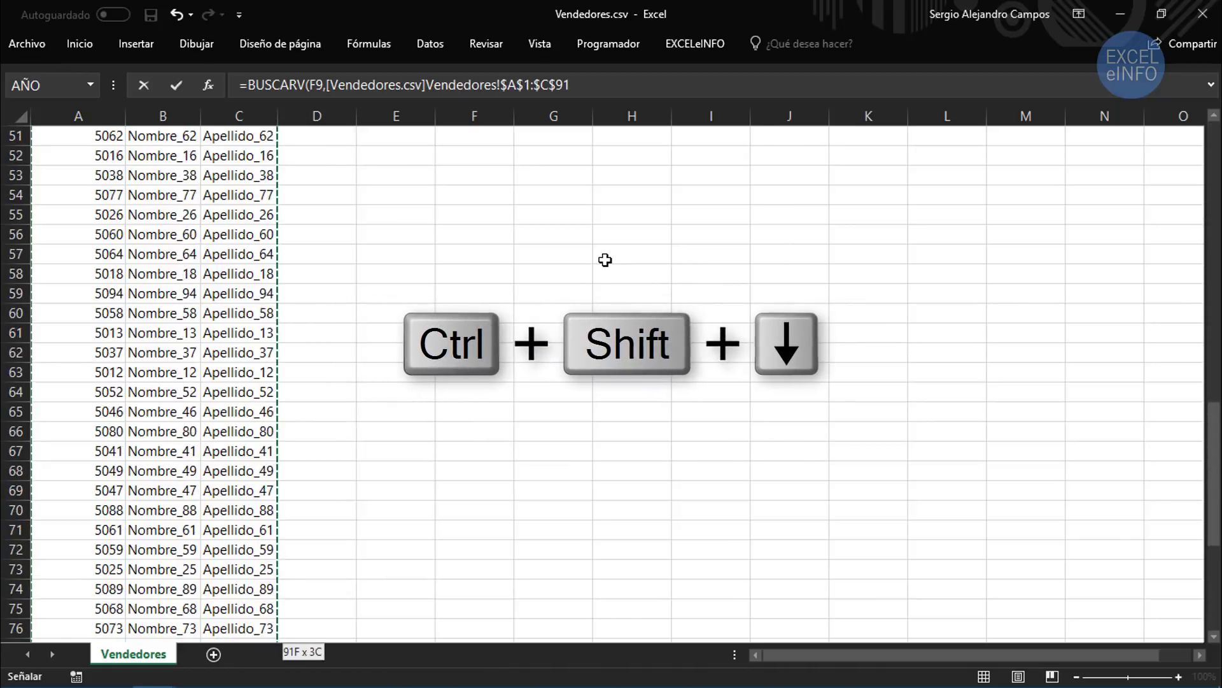
pyautogui.scroll(11, 605, 259)
pyautogui.scroll(6, 605, 260)
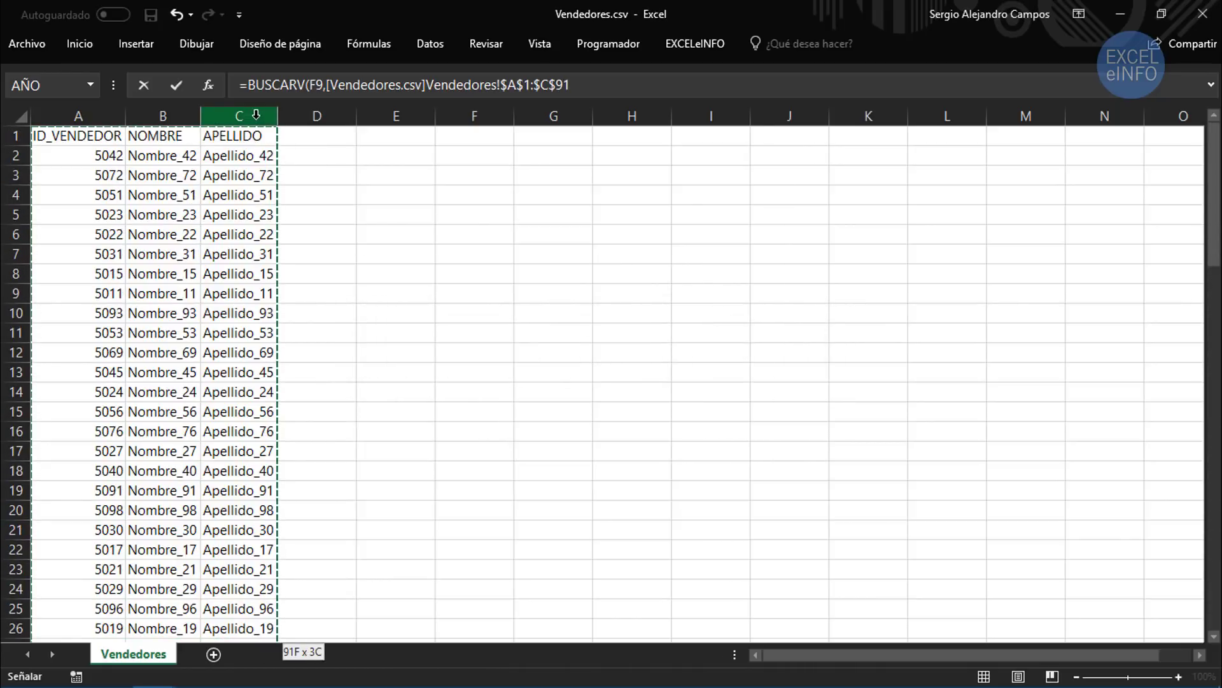
pyautogui.write(',3')
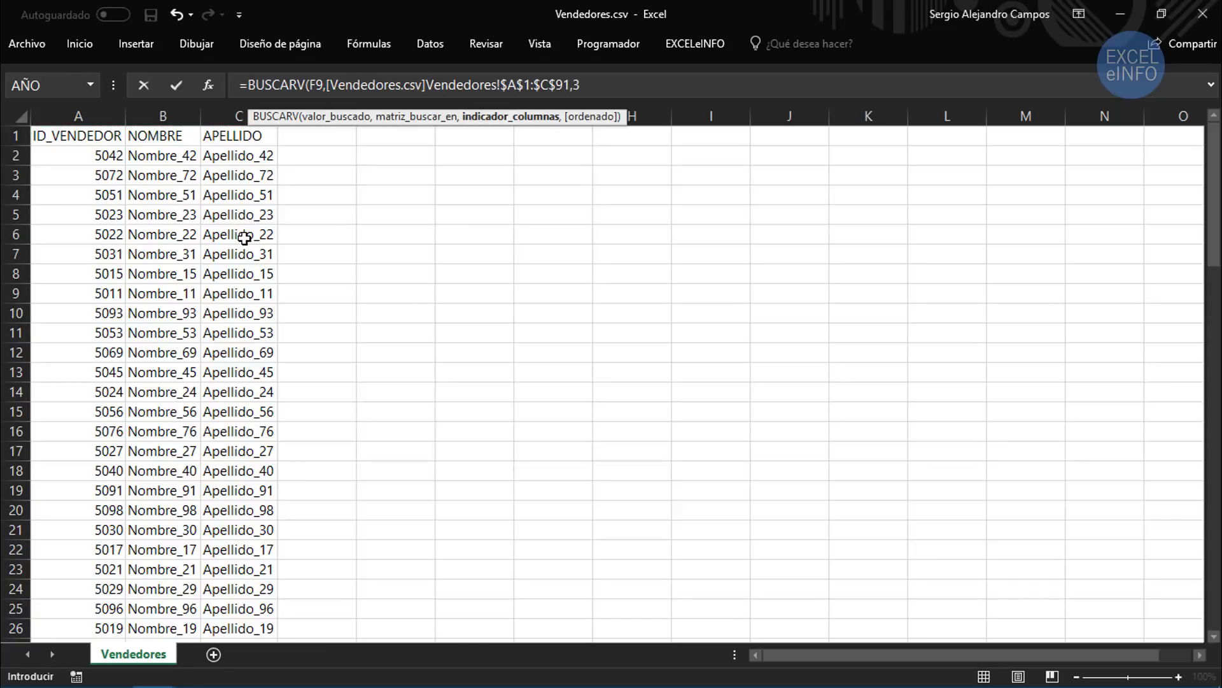
pyautogui.write(',0')
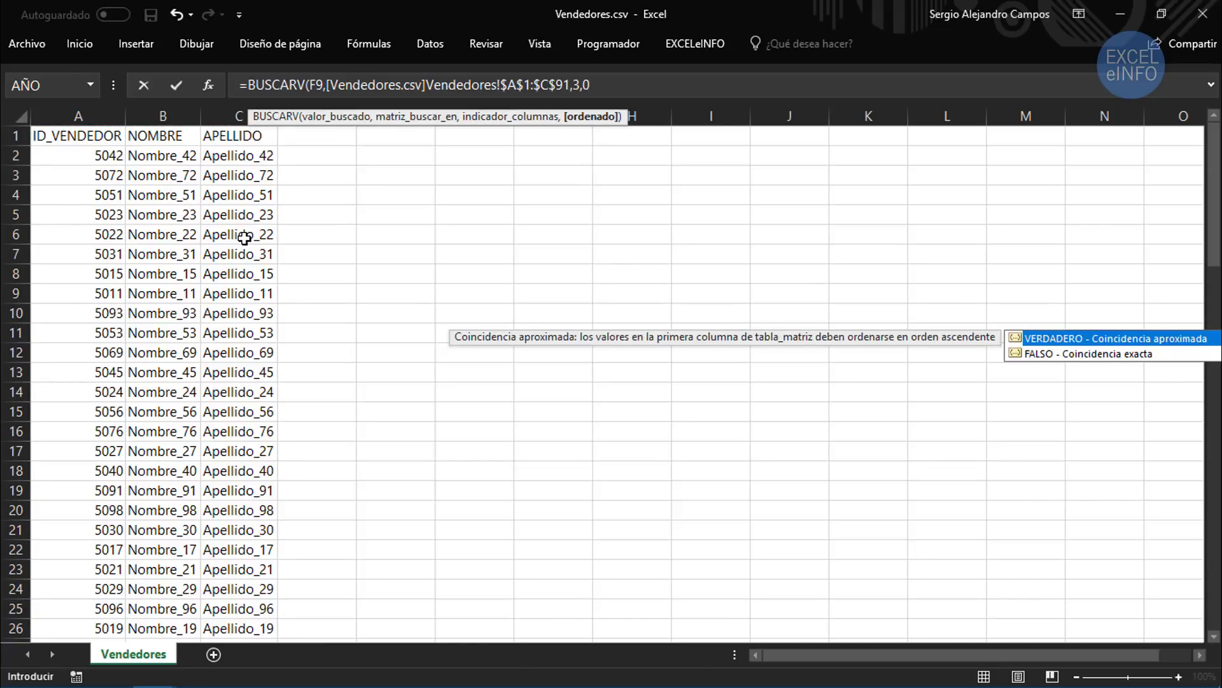
pyautogui.write(')')
pyautogui.press('Return')
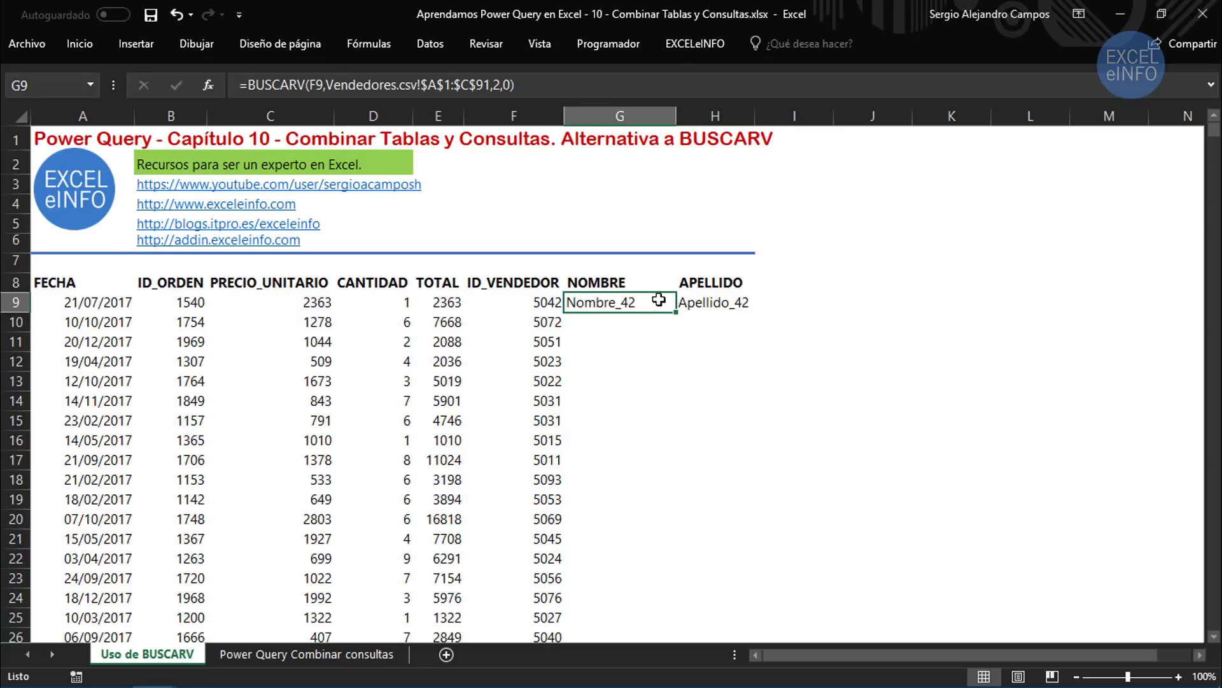
# Step: Fill the G9:H9 lookups down all order rows and verify seller 5051 against Vendedores.csv
pyautogui.moveTo(612, 303); pyautogui.dragTo(713, 304)
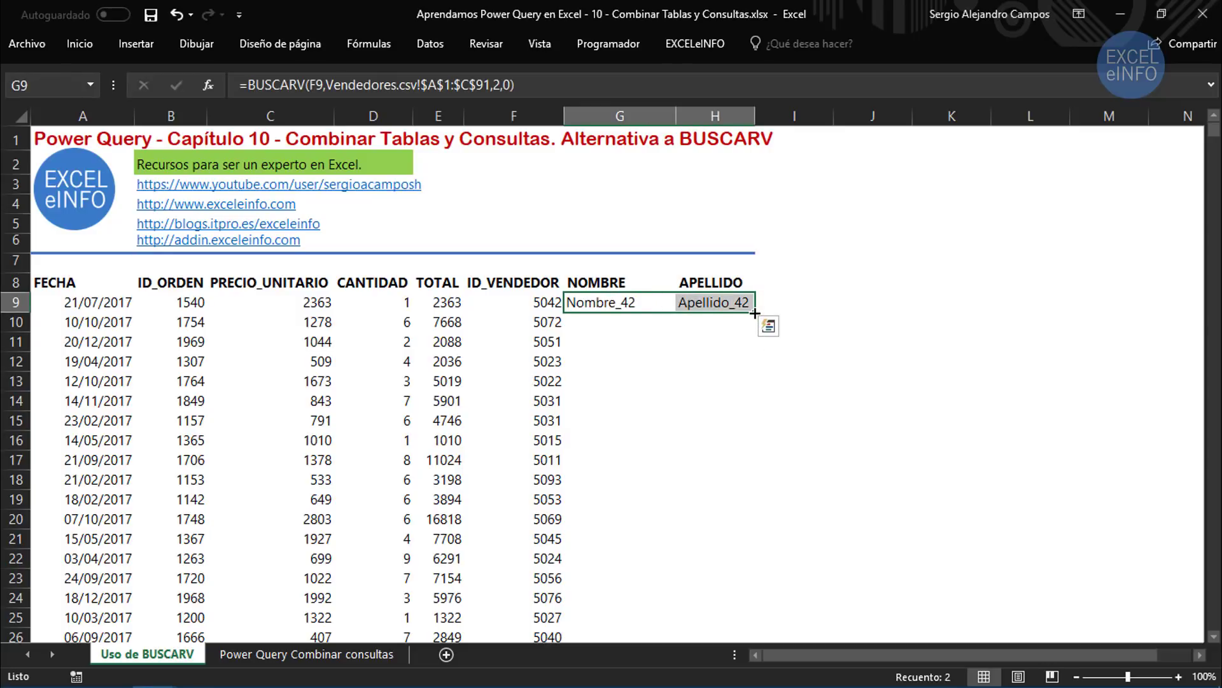
pyautogui.doubleClick(755, 313)
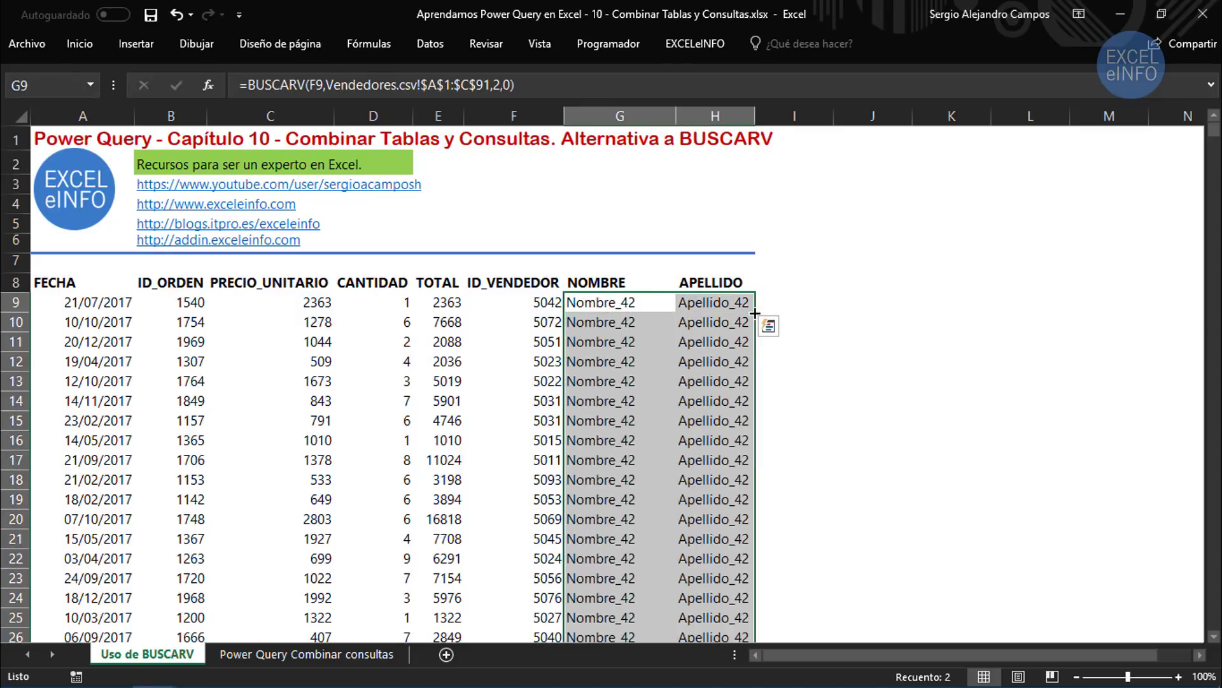
pyautogui.click(635, 339)
pyautogui.click(532, 344)
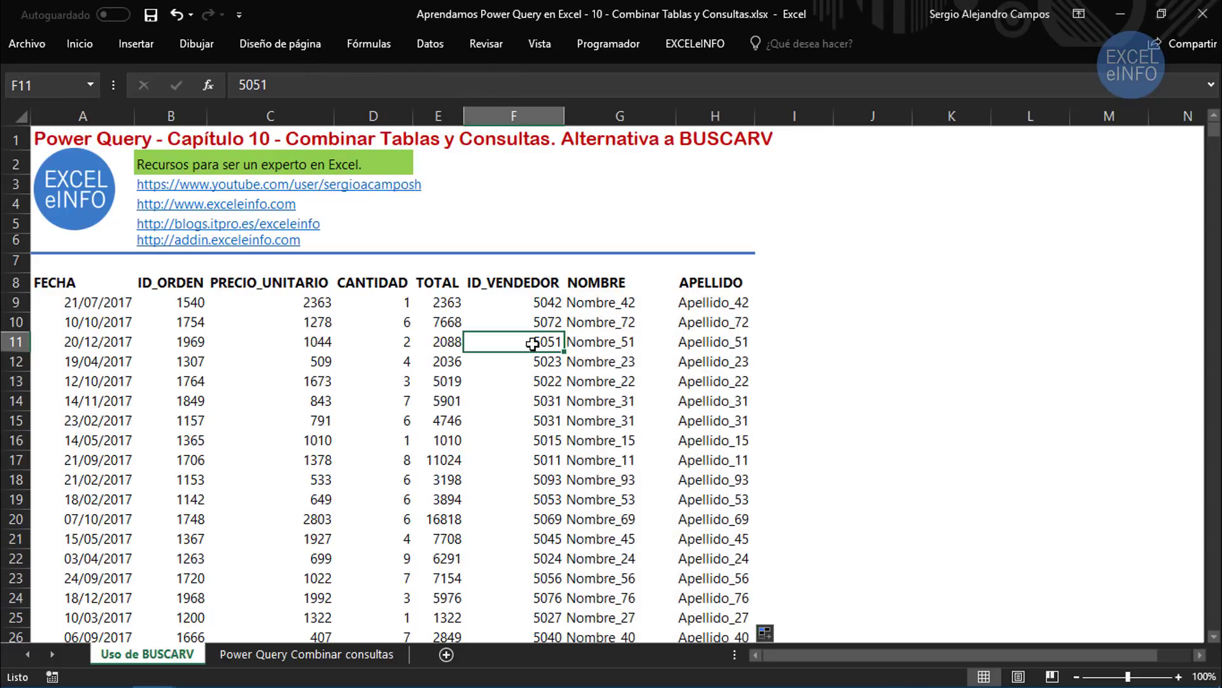
pyautogui.hotkey('alt', 'Tab')
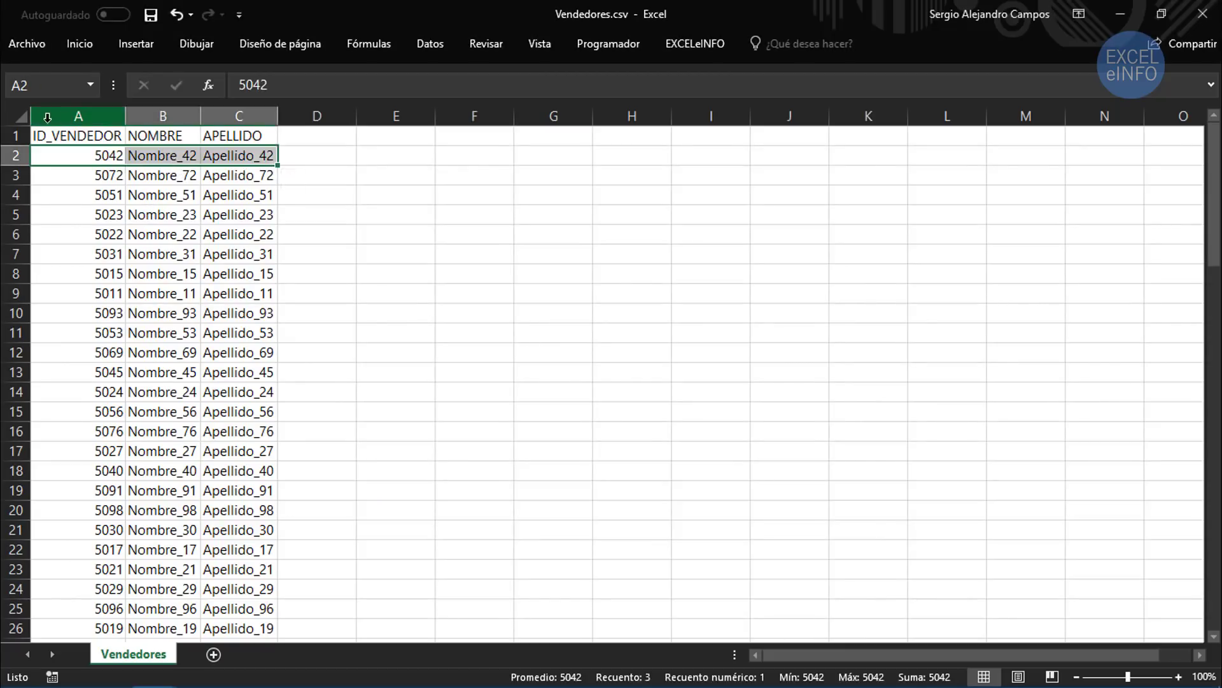
pyautogui.click(17, 119)
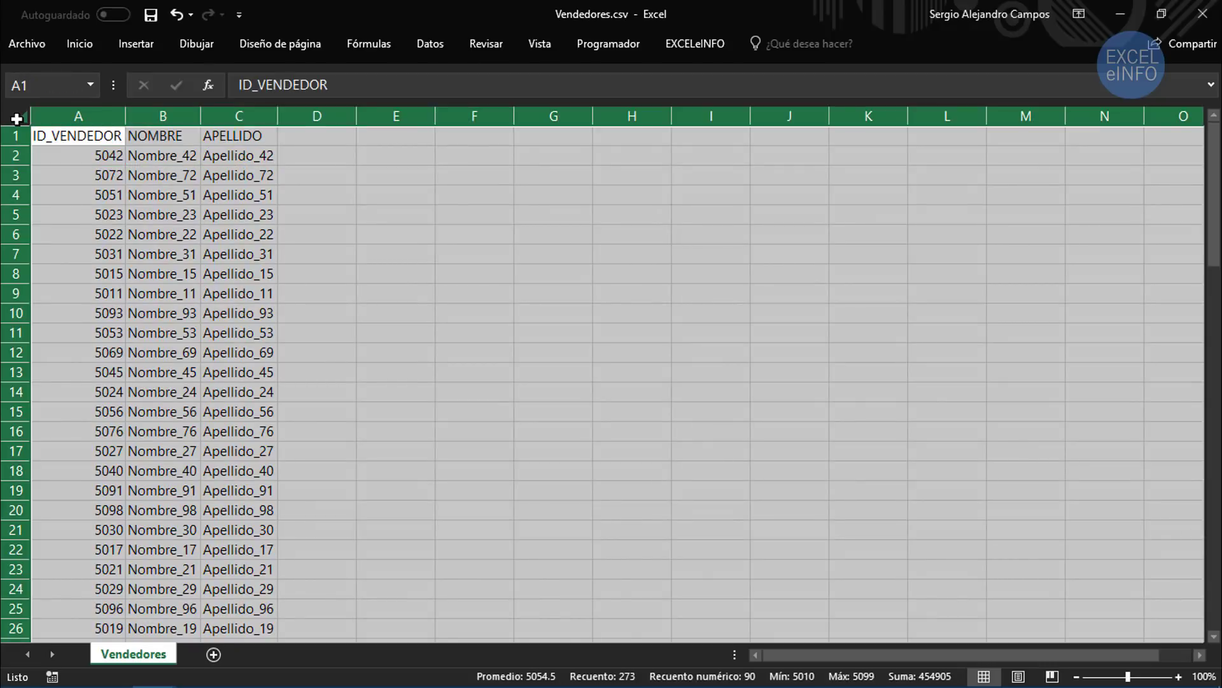
pyautogui.hotkey('alt', 'Tab')
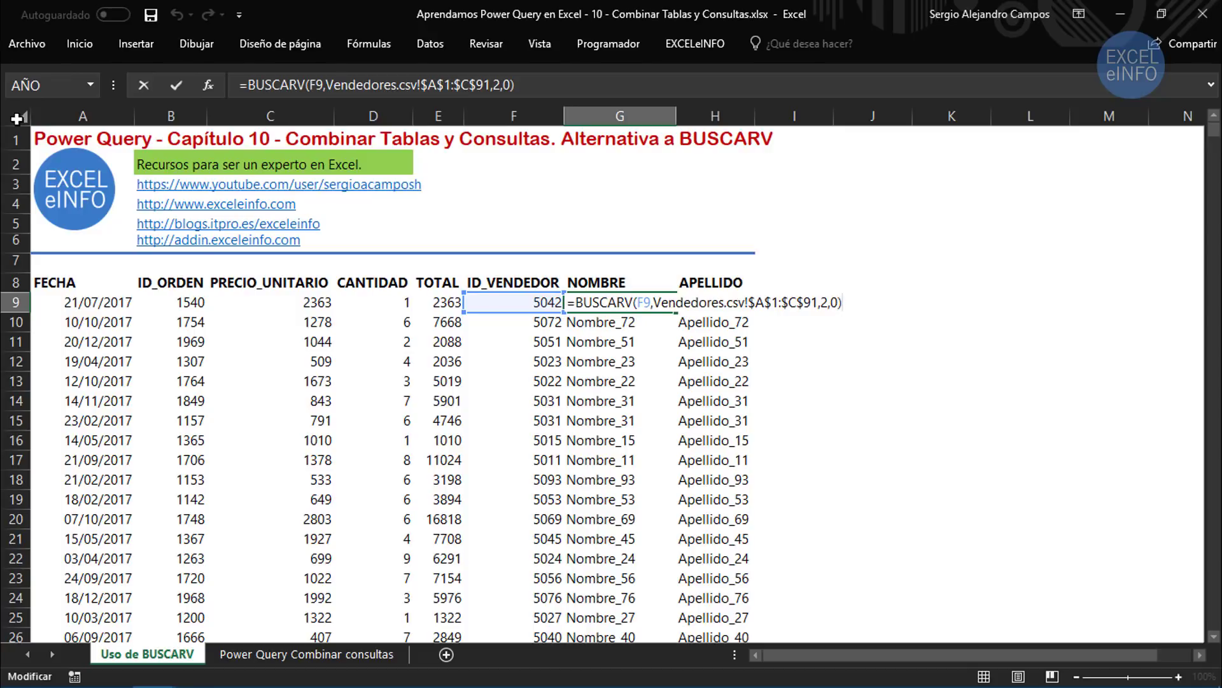
# Step: Reconfirm the G9 formula and highlight the sales columns and looked-up NOMBRE and APELLIDO values
pyautogui.hotkey('ctrl', 'Return')
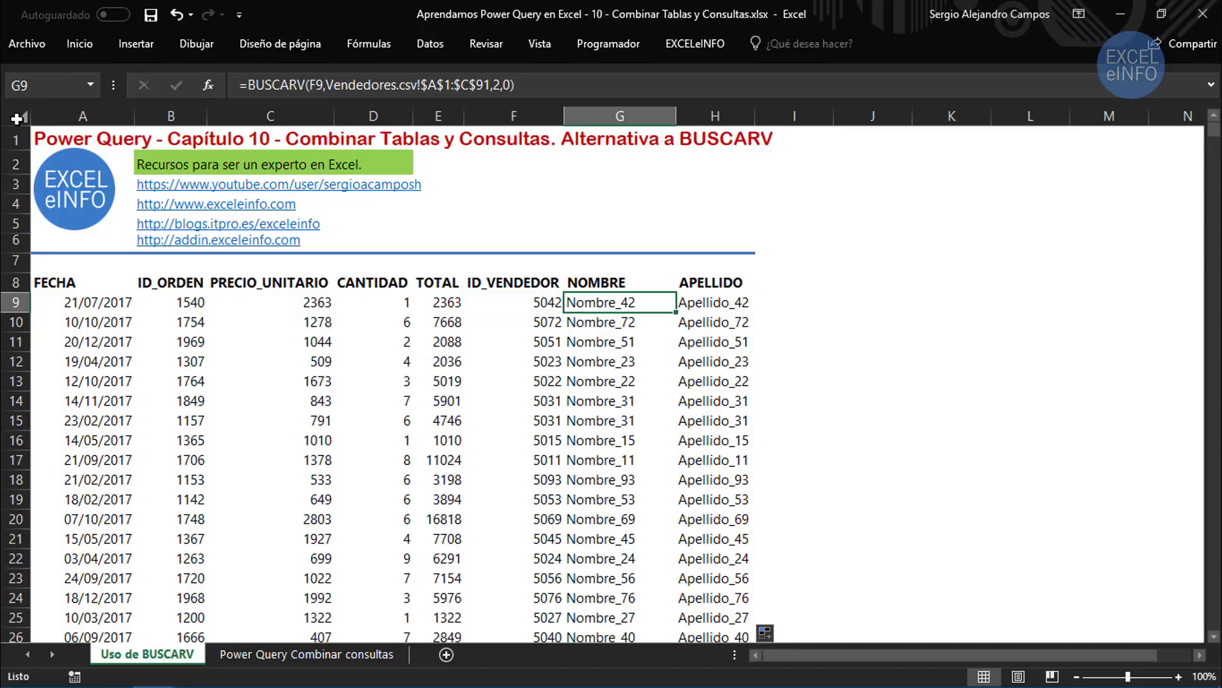
pyautogui.click(597, 287)
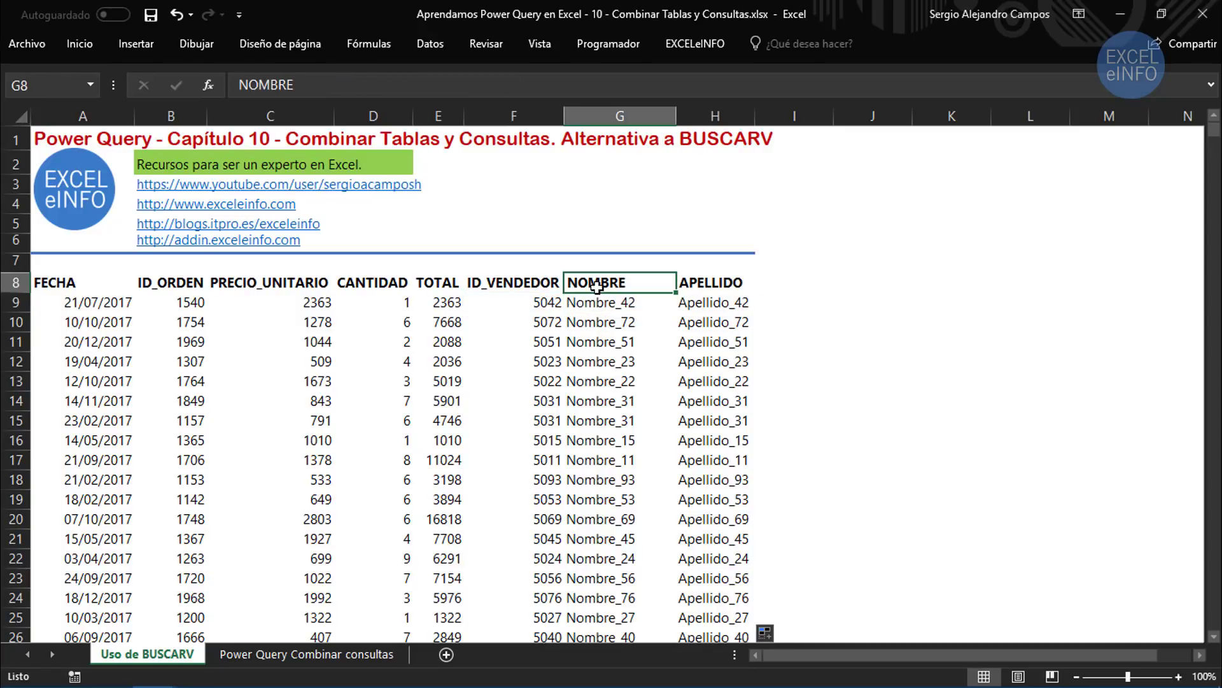
pyautogui.moveTo(113, 283)
pyautogui.mouseDown()
pyautogui.moveTo(521, 456)
pyautogui.moveTo(523, 521)
pyautogui.mouseUp()
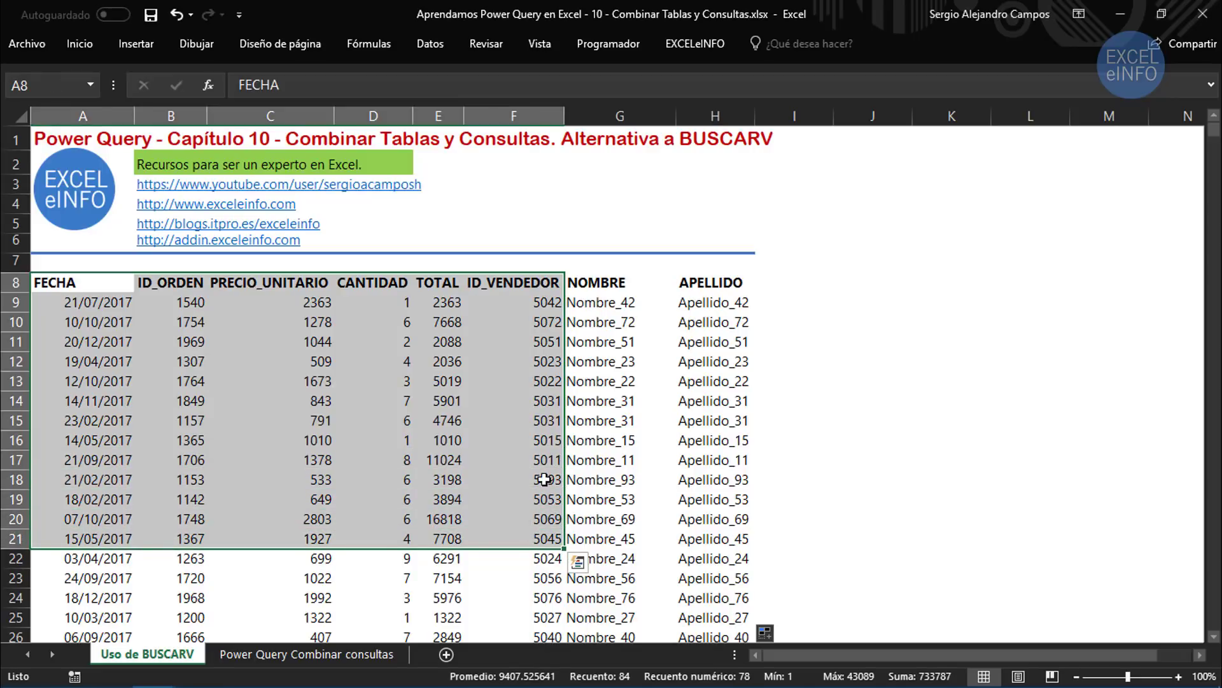
pyautogui.moveTo(611, 301)
pyautogui.mouseDown()
pyautogui.moveTo(701, 349)
pyautogui.moveTo(710, 423)
pyautogui.mouseUp()
pyautogui.hotkey('alt', 'Tab')
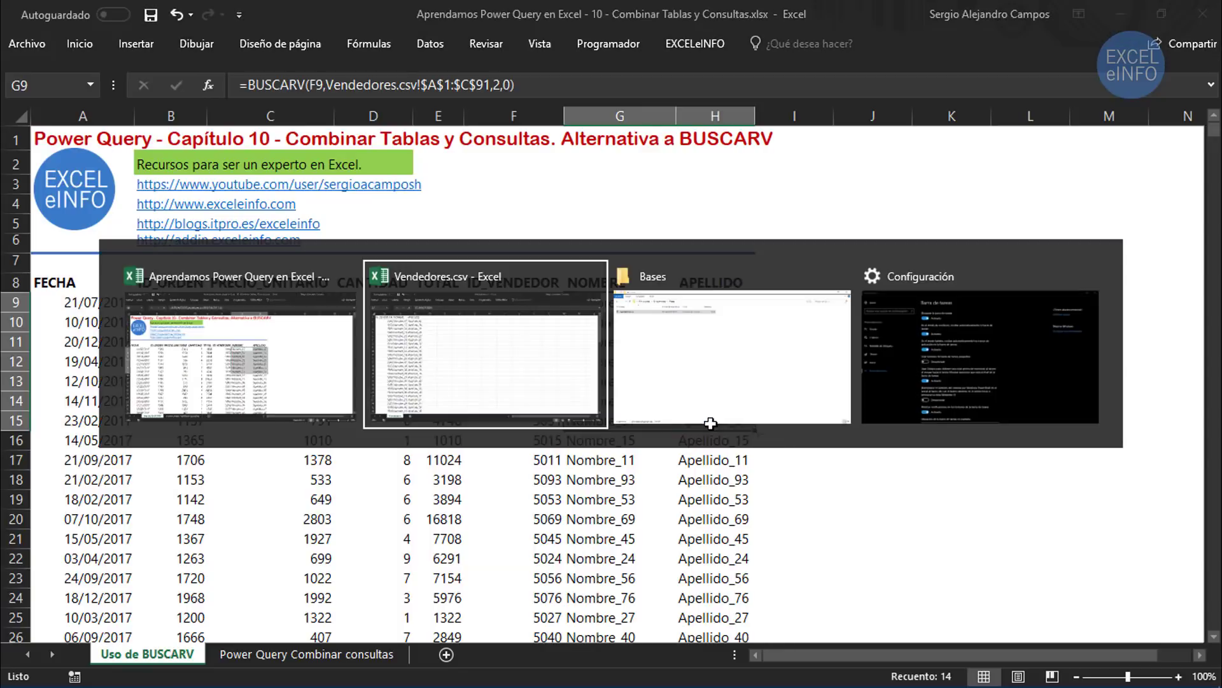
pyautogui.hotkey('alt', 'Tab')
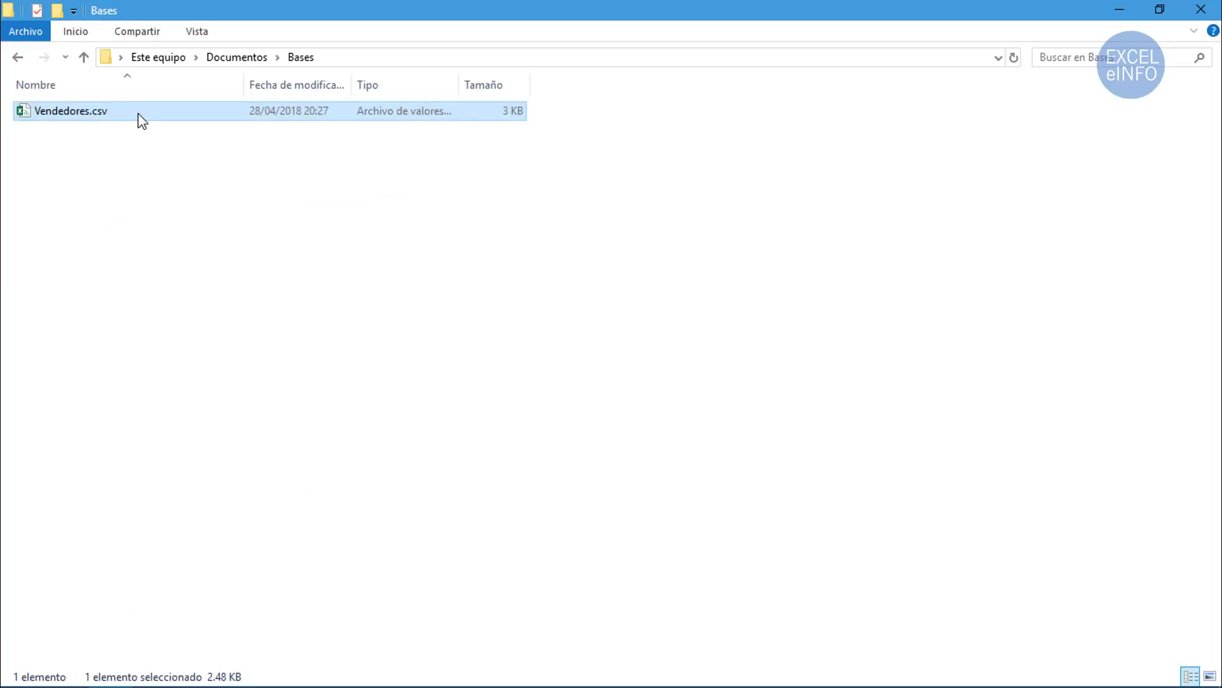
pyautogui.hotkey('alt', 'Tab')
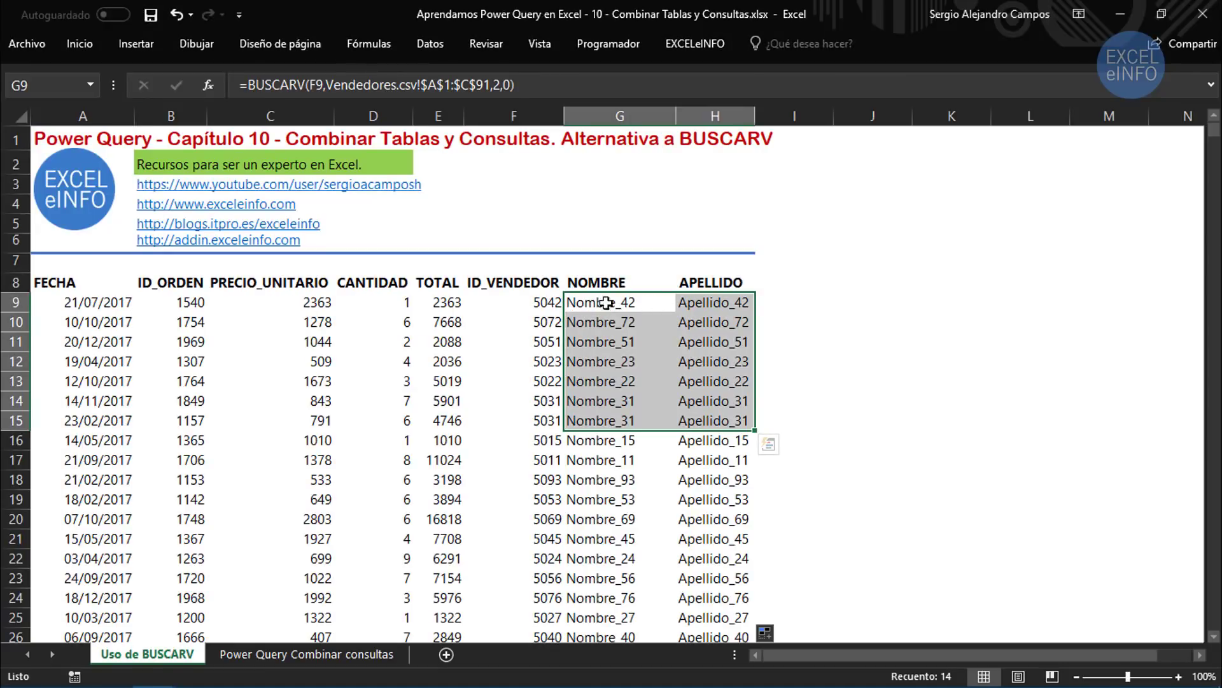
pyautogui.moveTo(638, 302); pyautogui.dragTo(719, 439)
pyautogui.hotkey('alt', 'Tab')
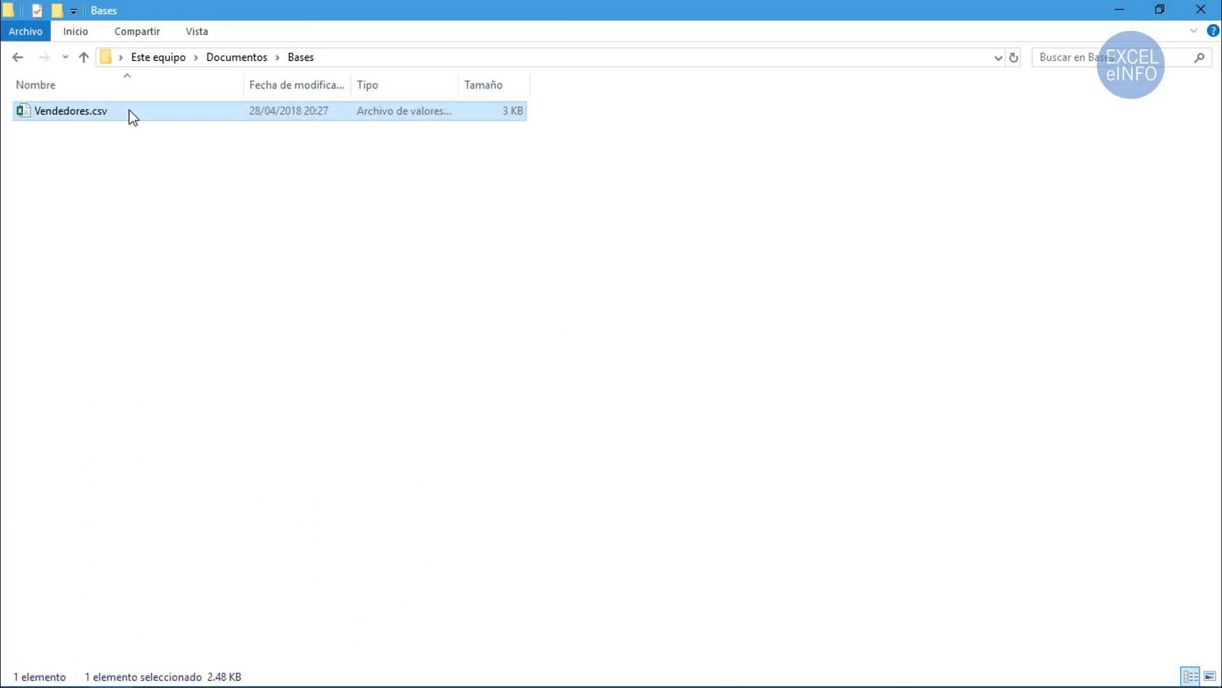
pyautogui.hotkey('alt', 'Tab')
pyautogui.hotkey('alt', 'Tab')
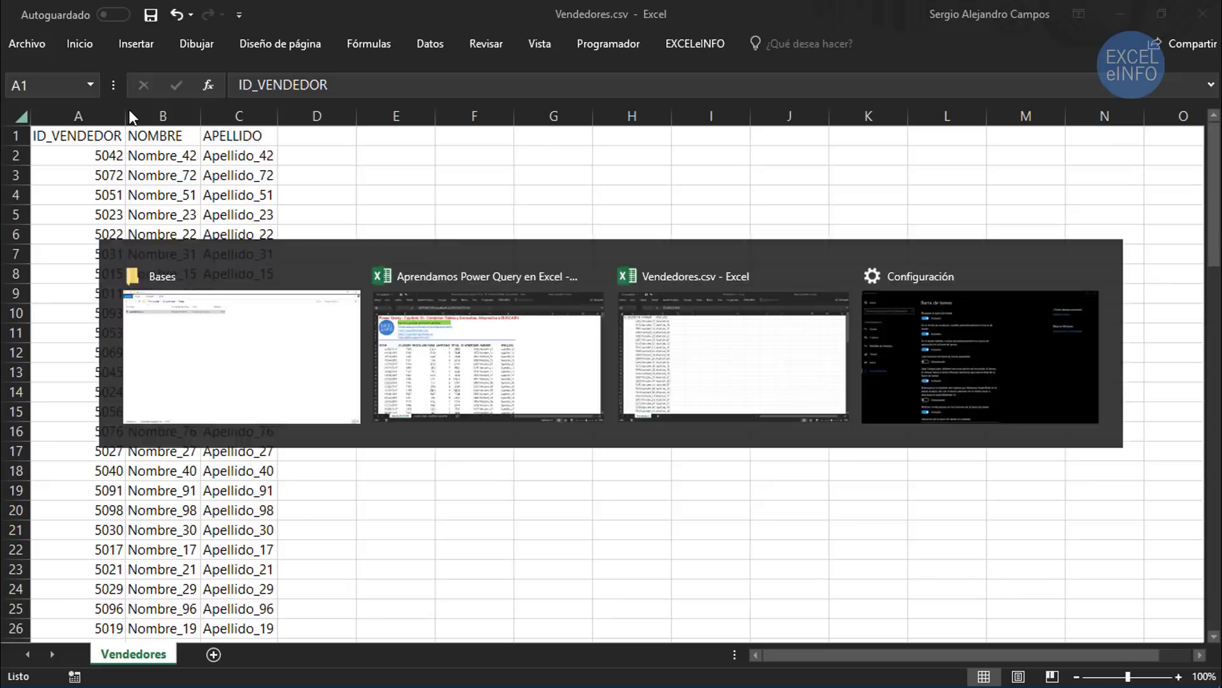
pyautogui.hotkey('alt', 'Tab')
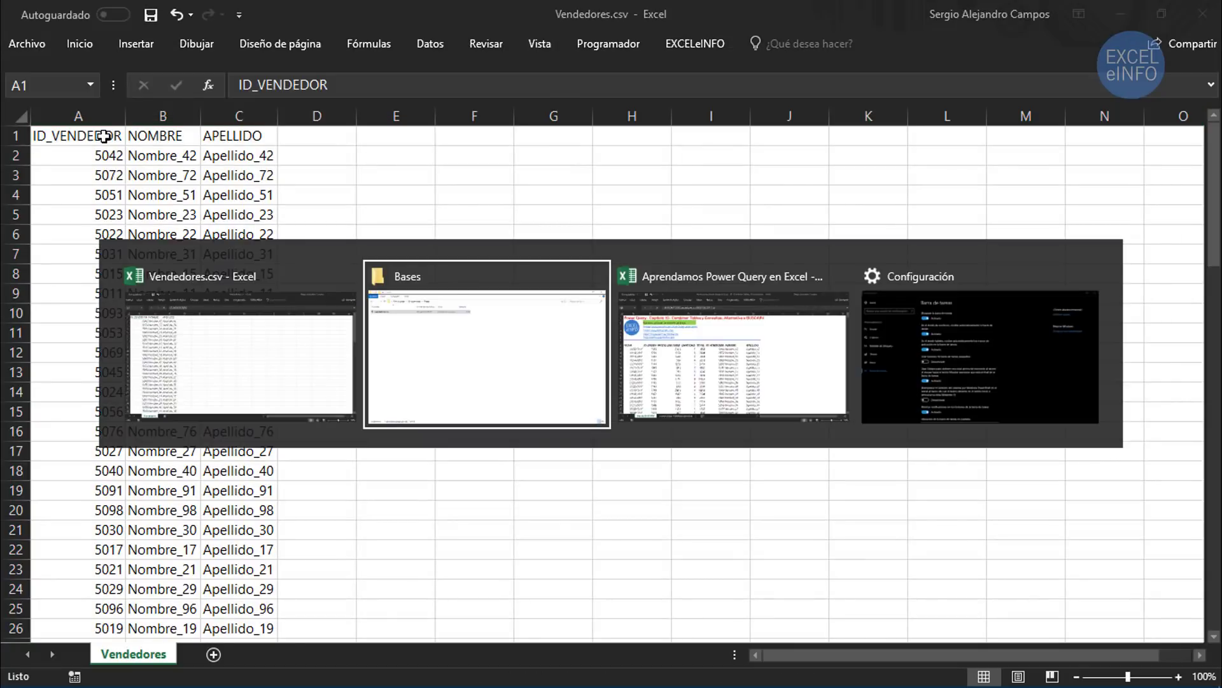
pyautogui.hotkey('alt', 'Tab')
pyautogui.hotkey('alt', 'Tab')
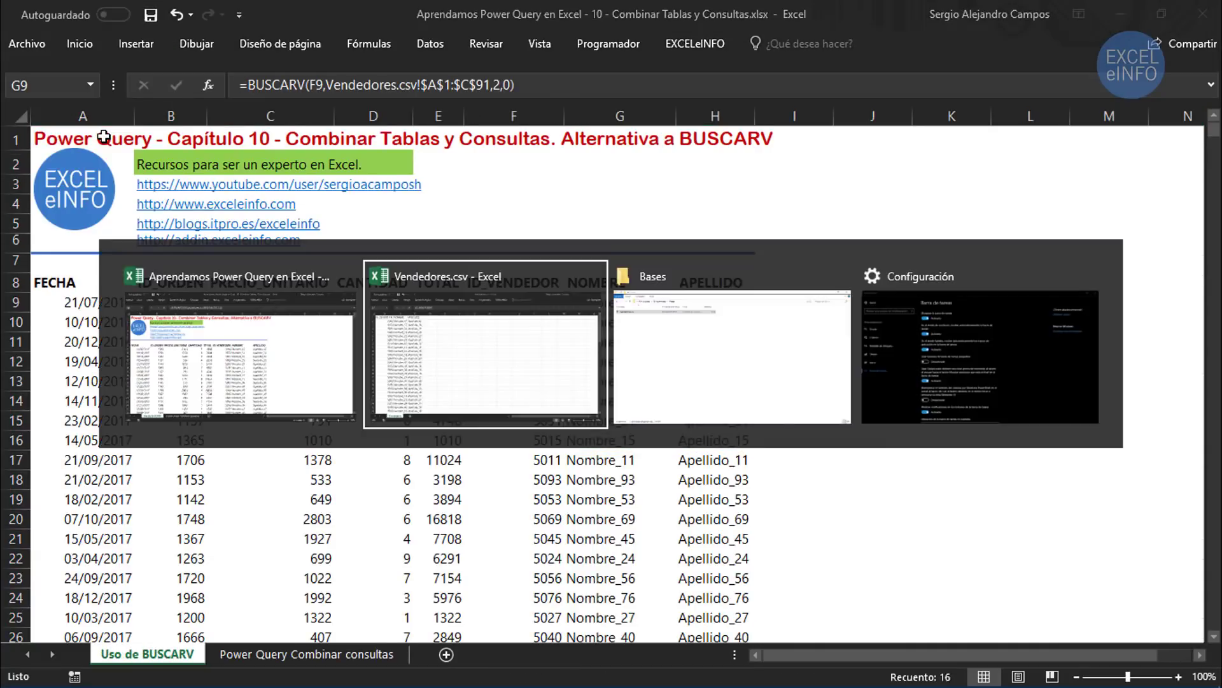
pyautogui.hotkey('alt', 'Tab')
pyautogui.click(117, 114)
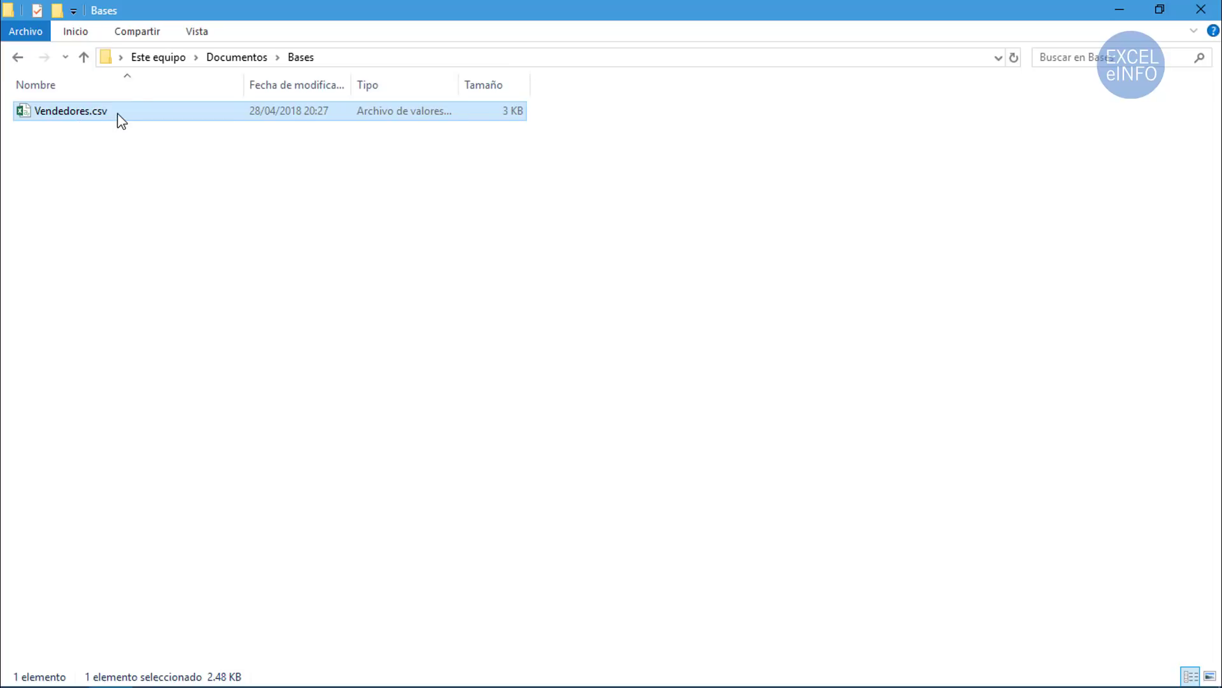
pyautogui.click(62, 136)
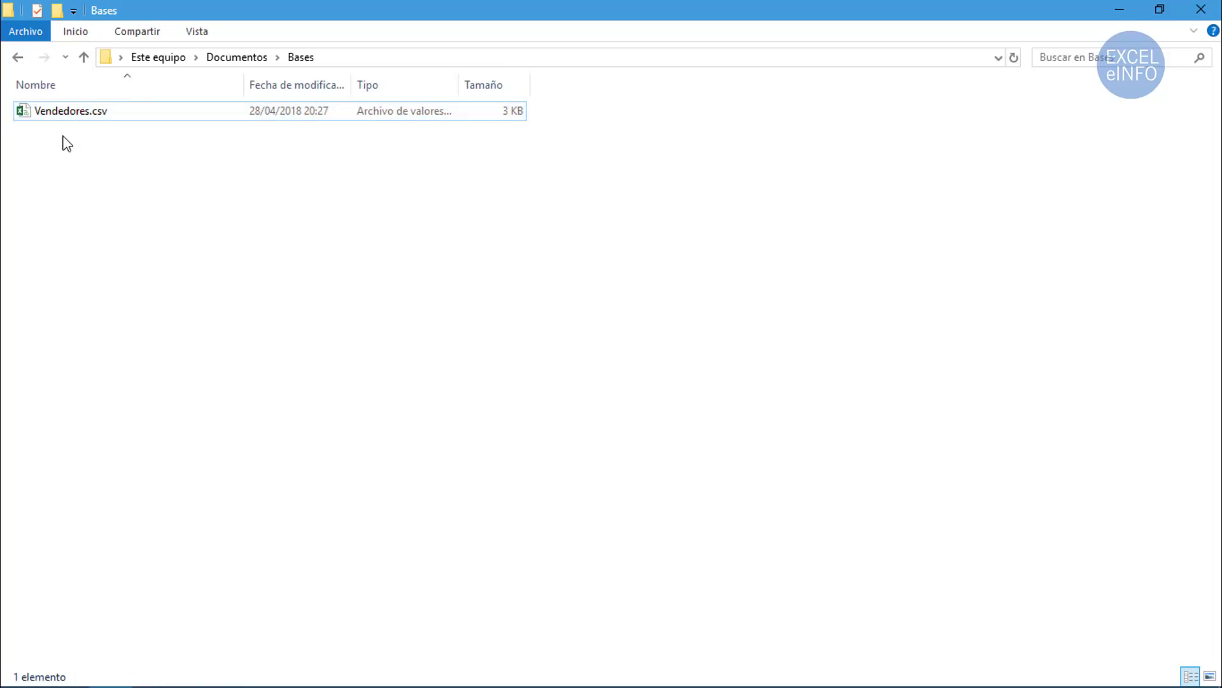
pyautogui.click(86, 114)
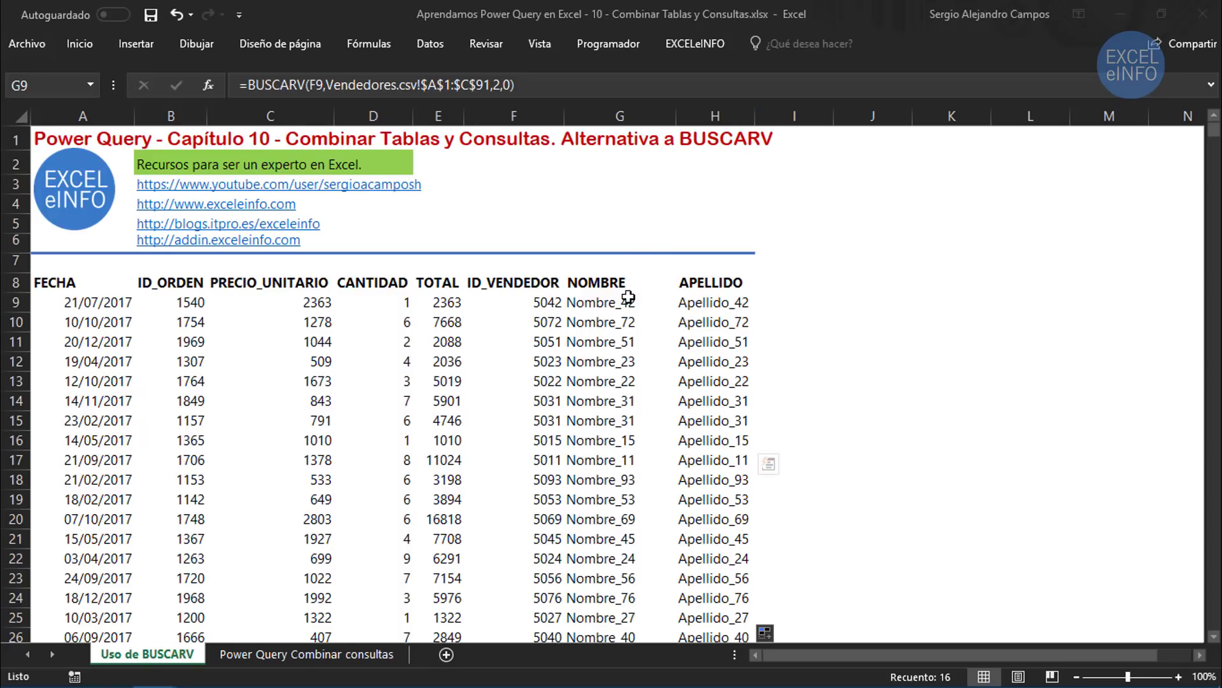
pyautogui.click(629, 301)
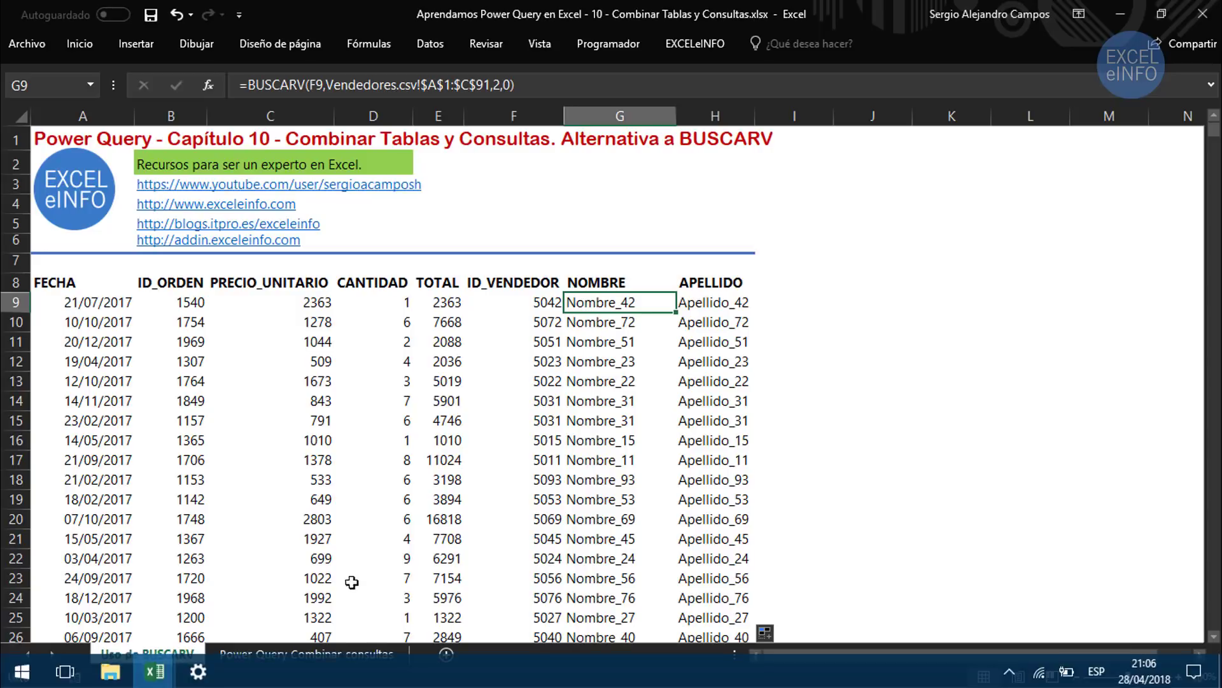
# Step: Switch to the Power Query Combinar consultas sheet and select the sales data from FECHA in A8
pyautogui.click(290, 652)
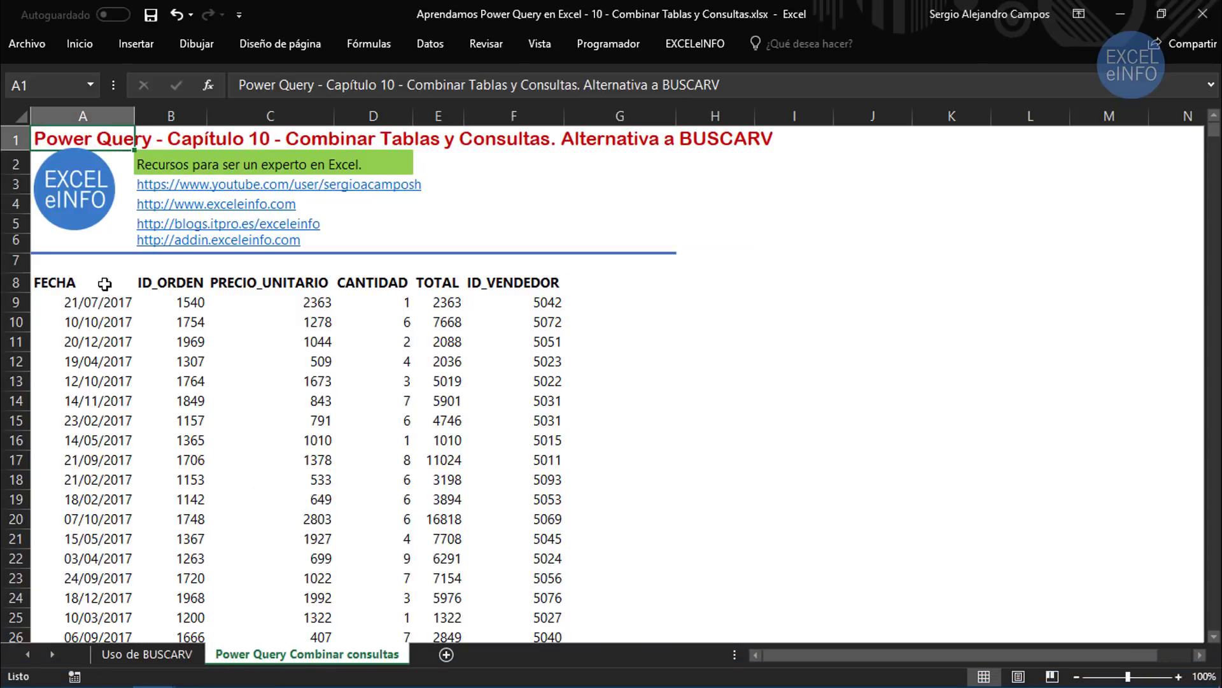
pyautogui.moveTo(105, 284); pyautogui.dragTo(513, 534)
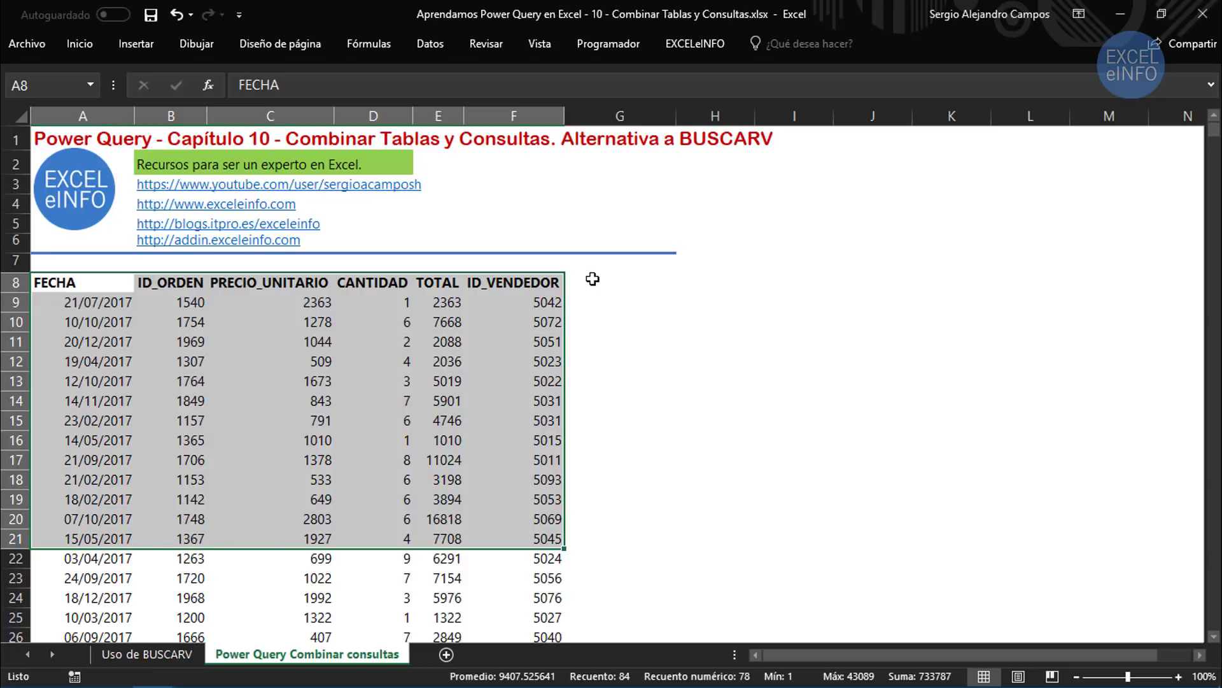
pyautogui.moveTo(592, 281)
pyautogui.mouseDown()
pyautogui.moveTo(715, 281)
pyautogui.moveTo(630, 317)
pyautogui.mouseUp()
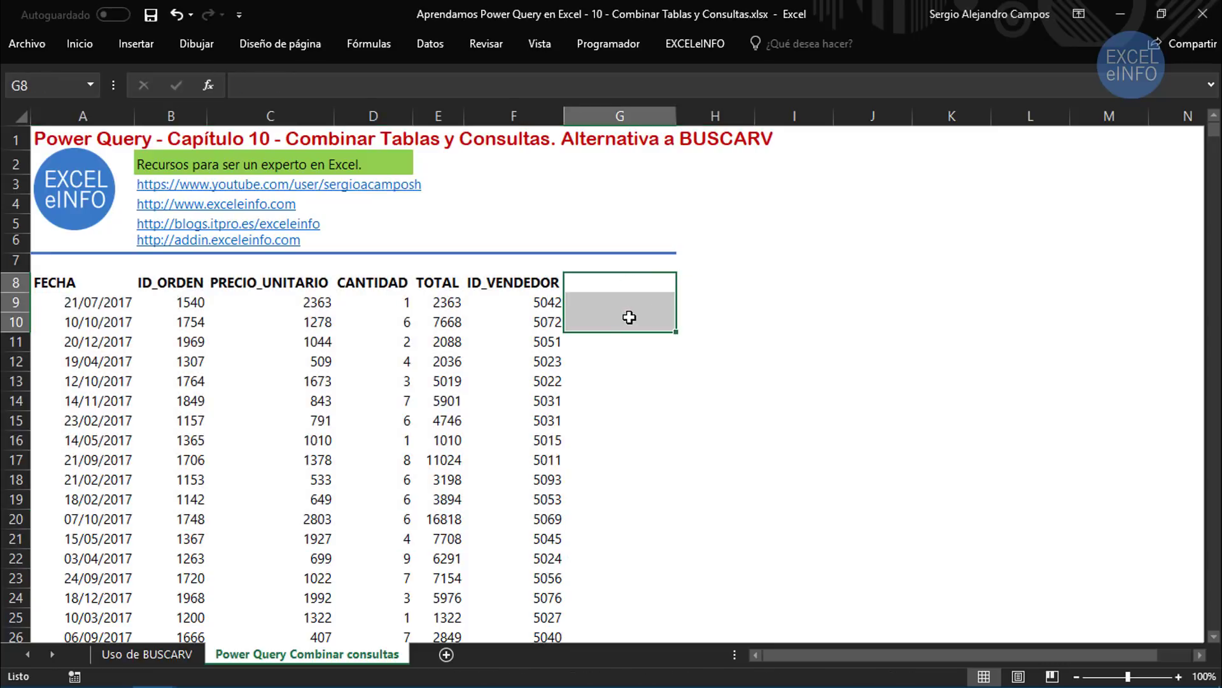
pyautogui.click(92, 282)
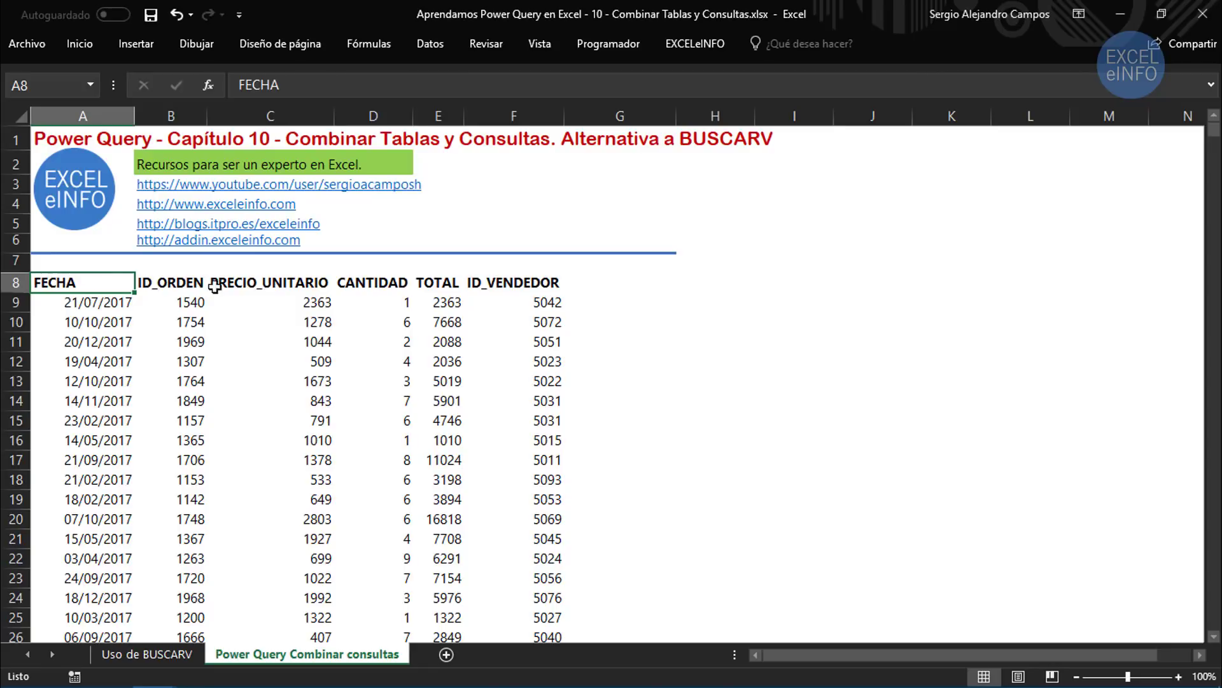
pyautogui.moveTo(215, 286); pyautogui.dragTo(530, 436)
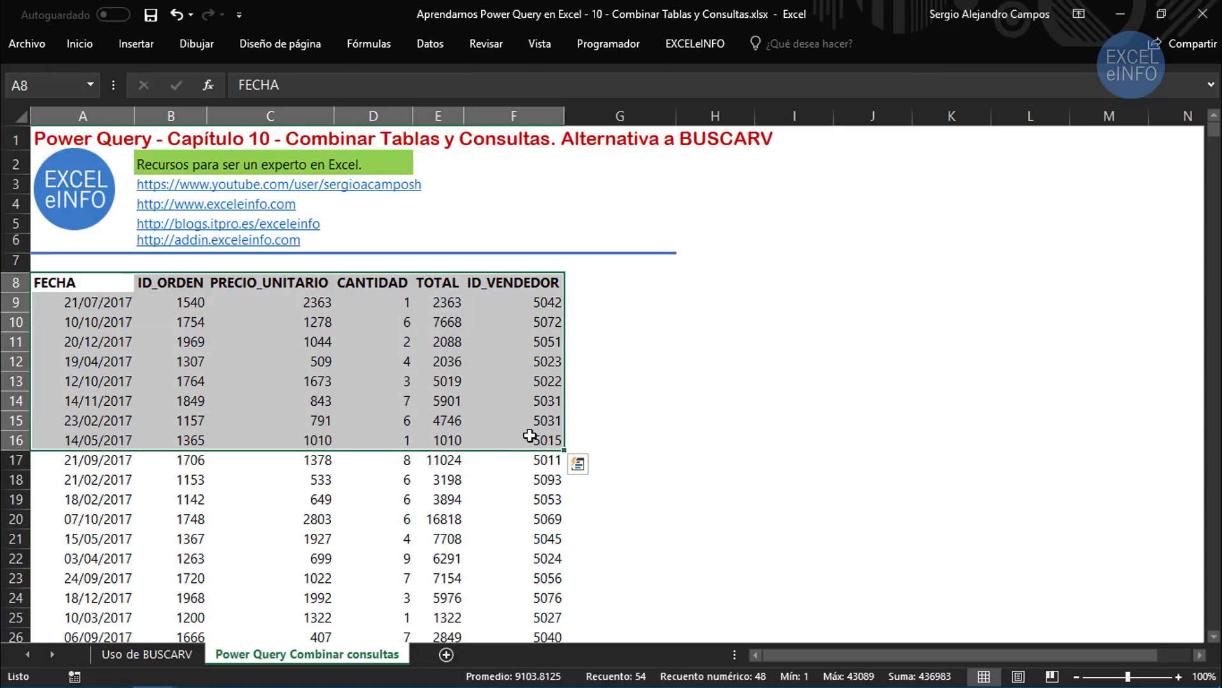
pyautogui.hotkey('alt', 'Tab')
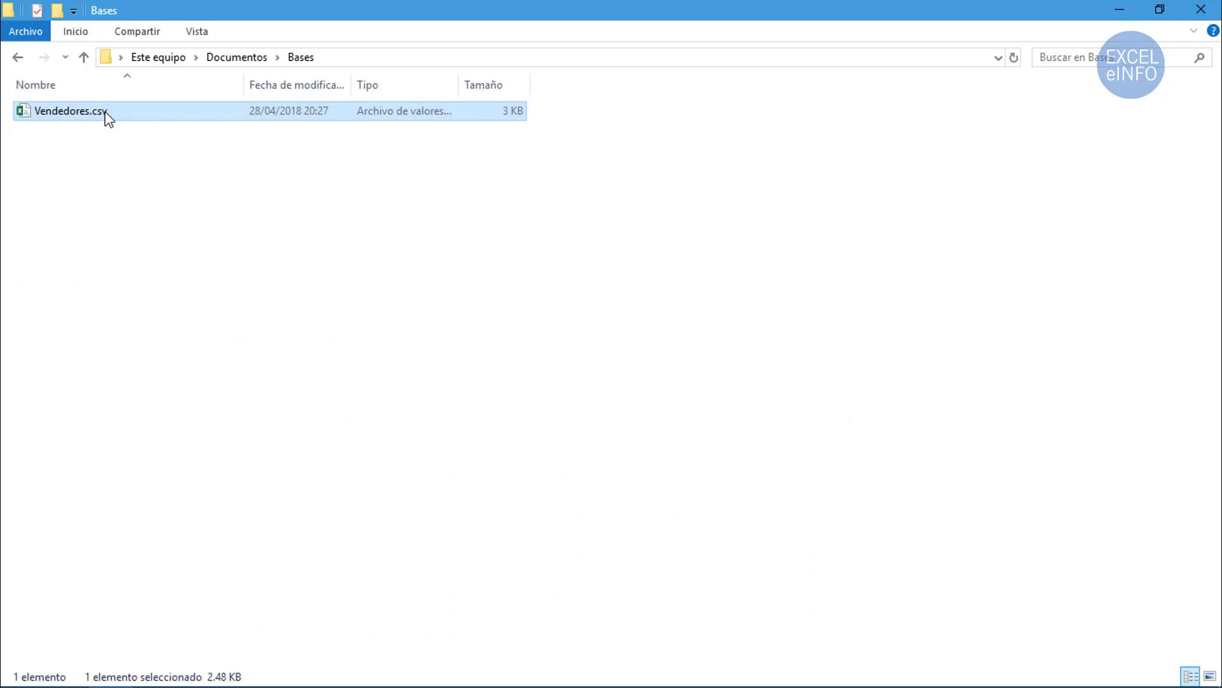
pyautogui.hotkey('alt', 'Tab')
pyautogui.click(109, 286)
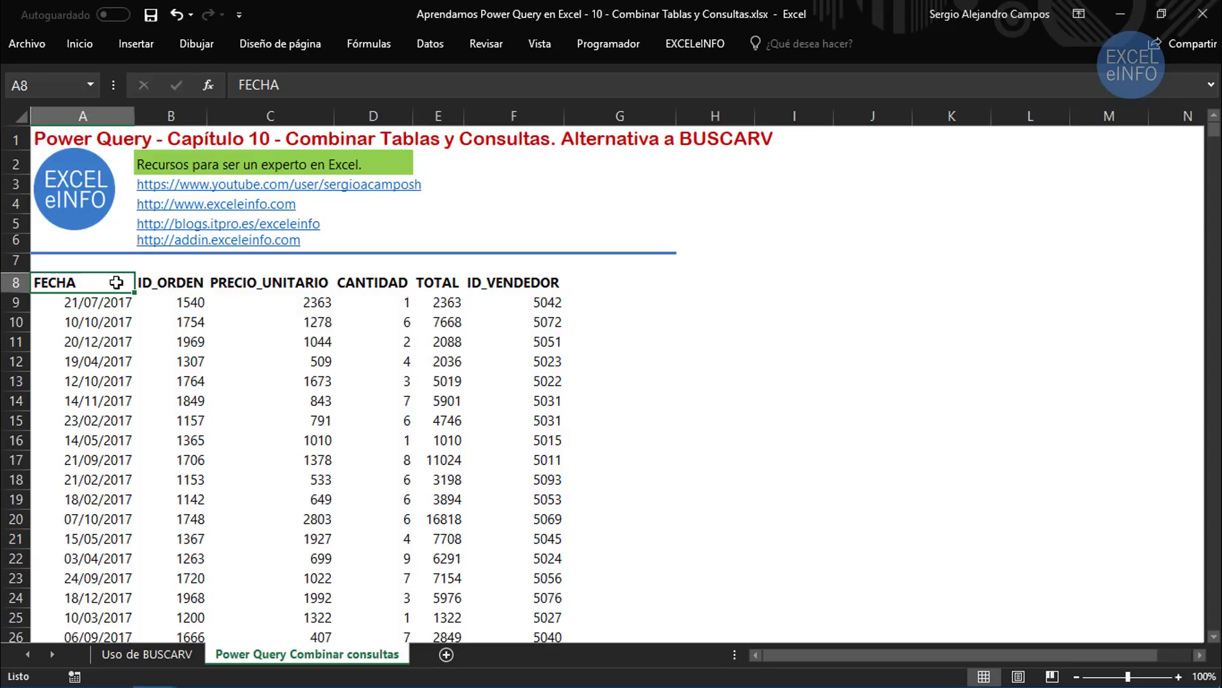
pyautogui.moveTo(116, 282)
pyautogui.mouseDown()
pyautogui.moveTo(499, 539)
pyautogui.moveTo(88, 261)
pyautogui.mouseUp()
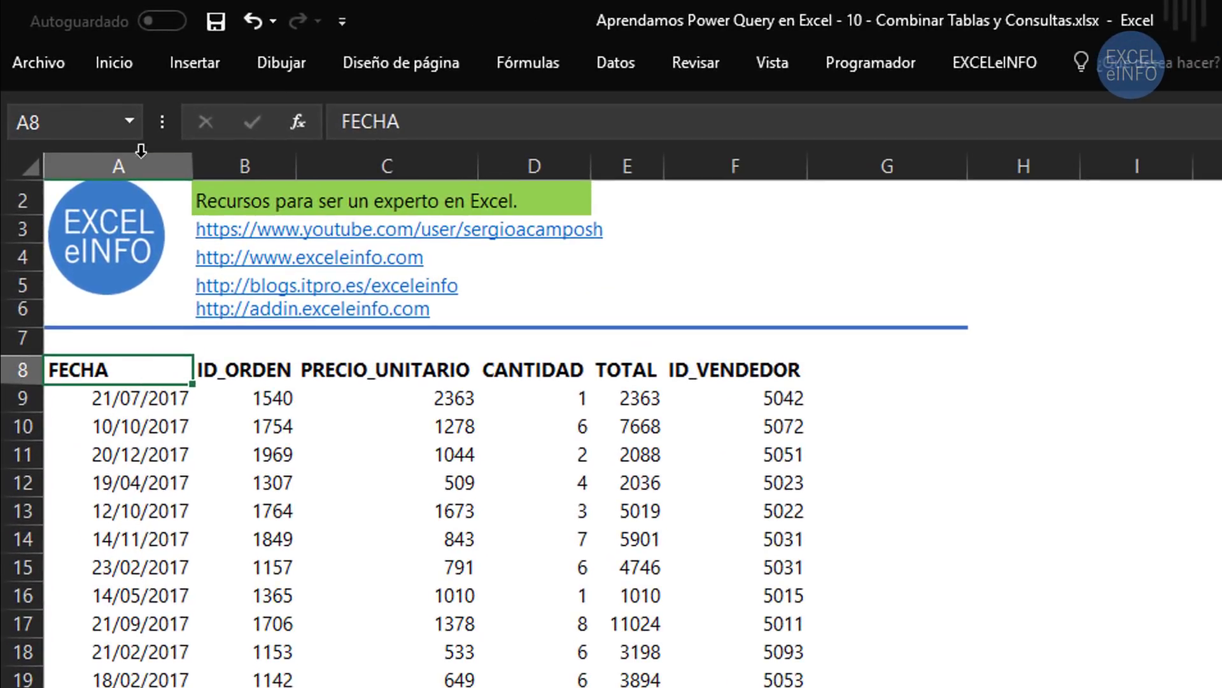
# Step: Format the sales data FECHA through ID_VENDEDOR as a styled table with headers, named Tabla1
pyautogui.click(117, 70)
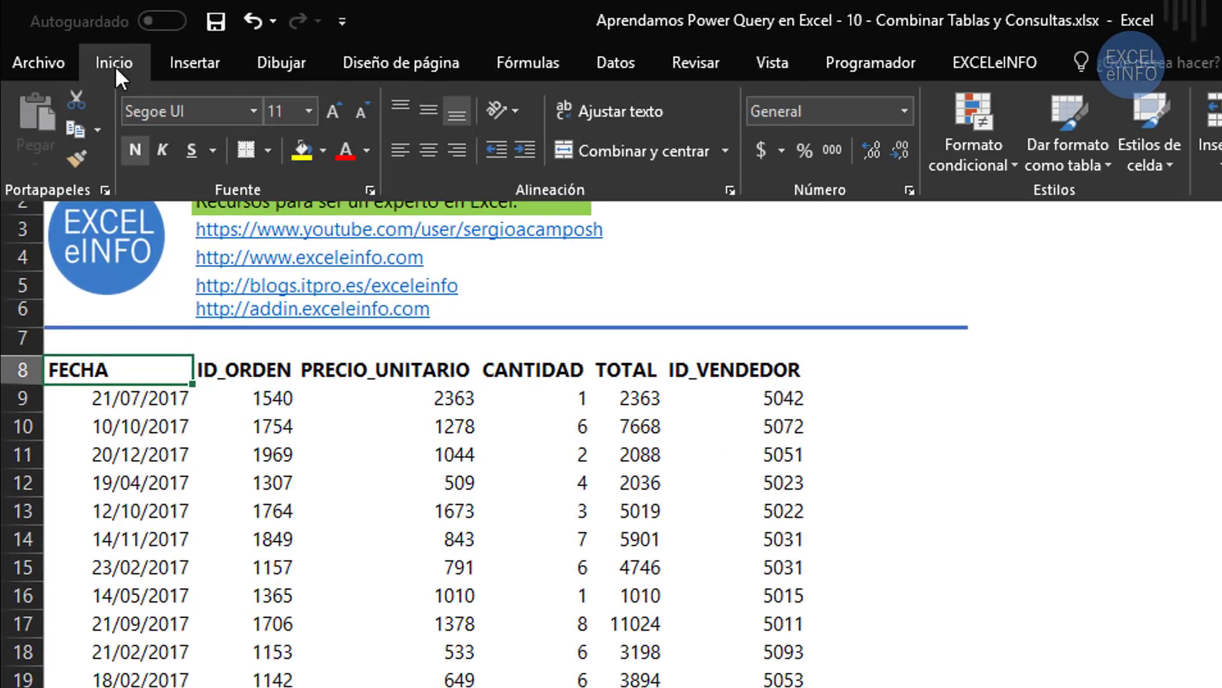
pyautogui.click(1068, 144)
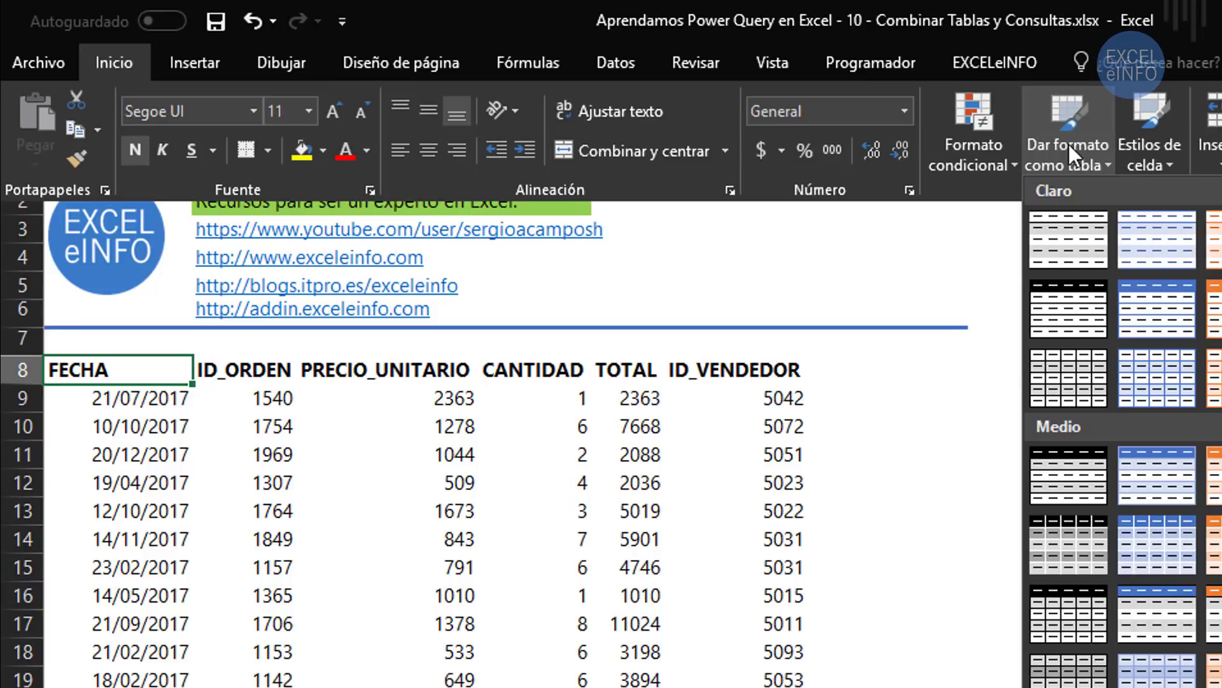
pyautogui.click(1064, 231)
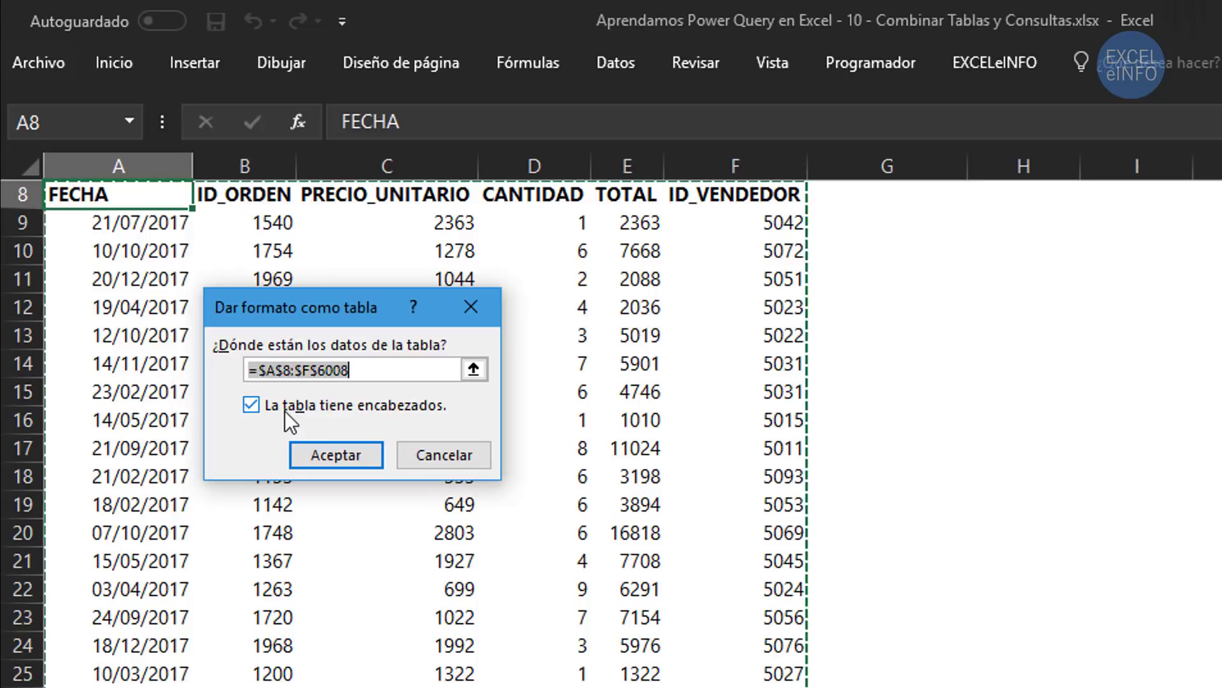
pyautogui.click(363, 456)
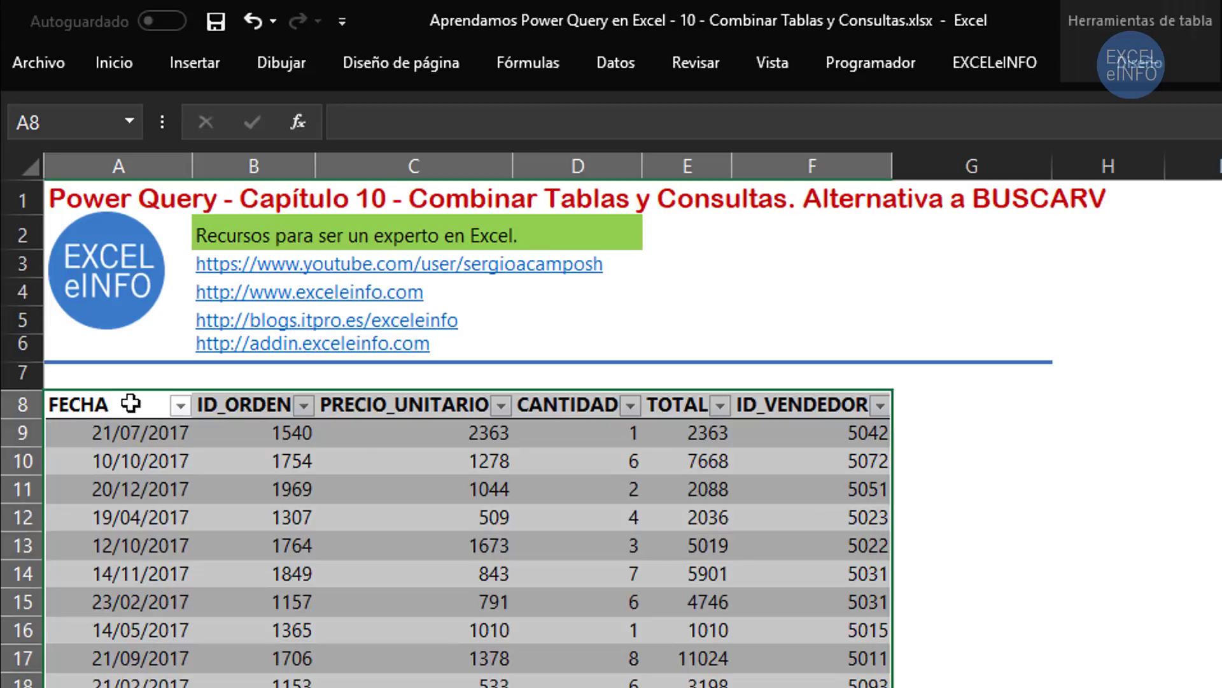
pyautogui.click(130, 403)
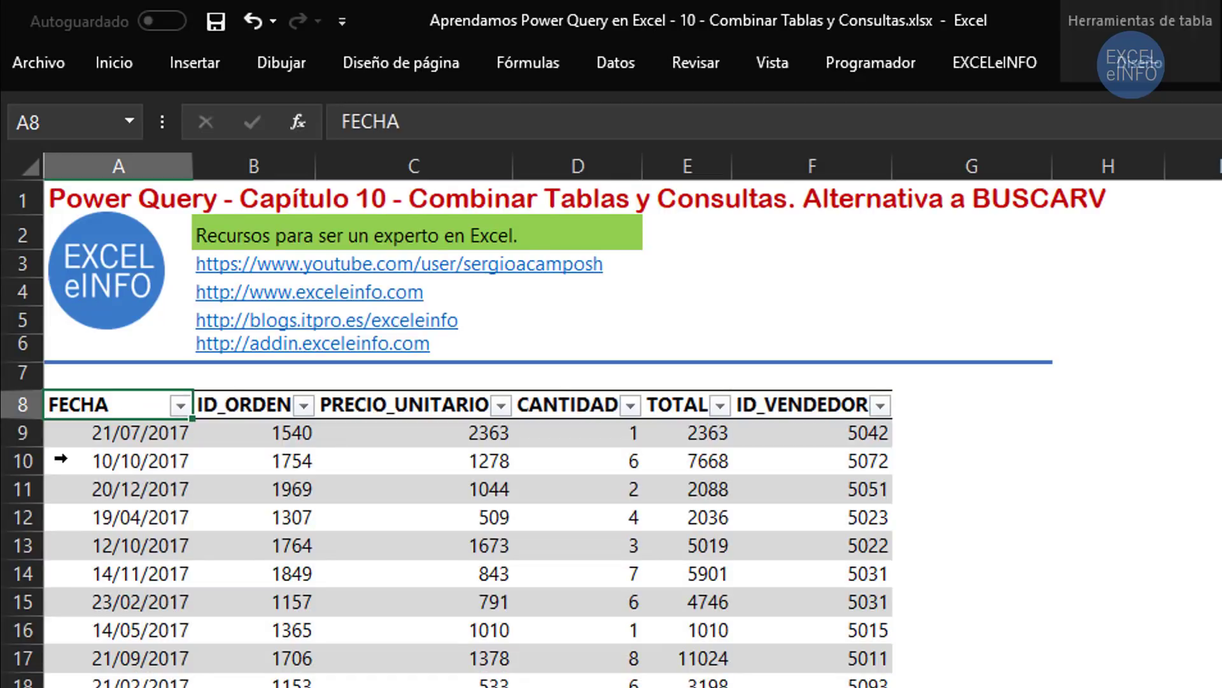
pyautogui.click(1140, 64)
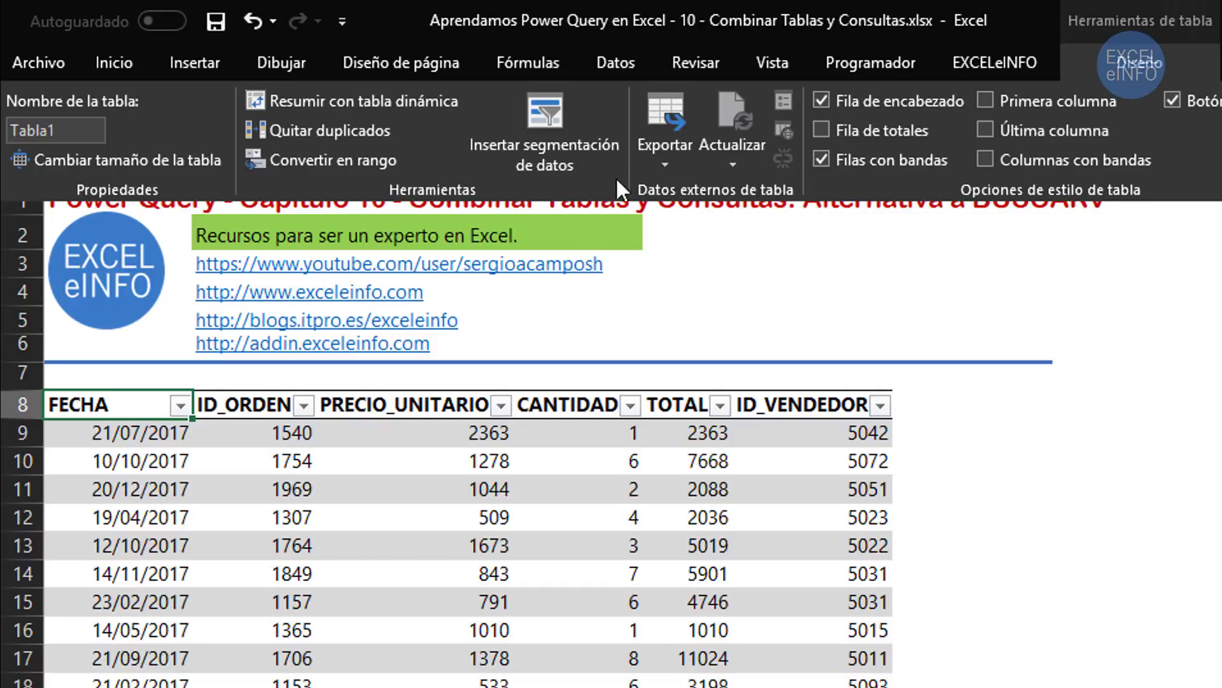
pyautogui.click(198, 430)
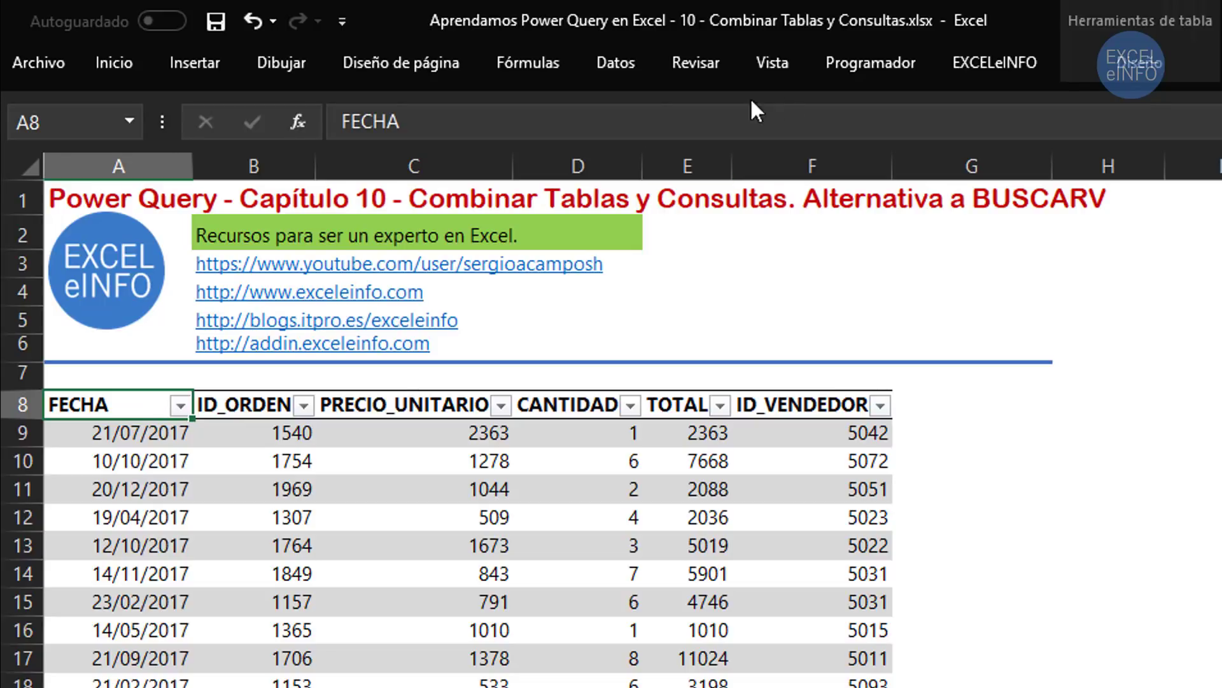
pyautogui.click(635, 70)
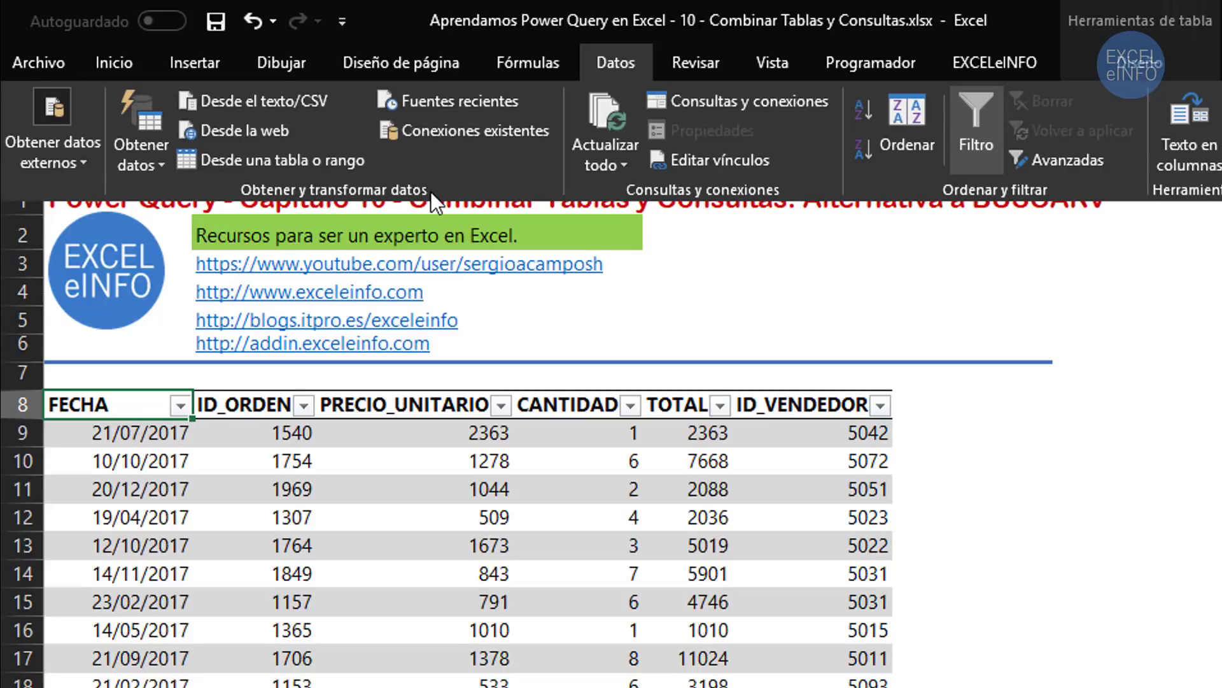
# Step: Load Tabla1 into Power Query Editor and check each column's data type
pyautogui.click(280, 164)
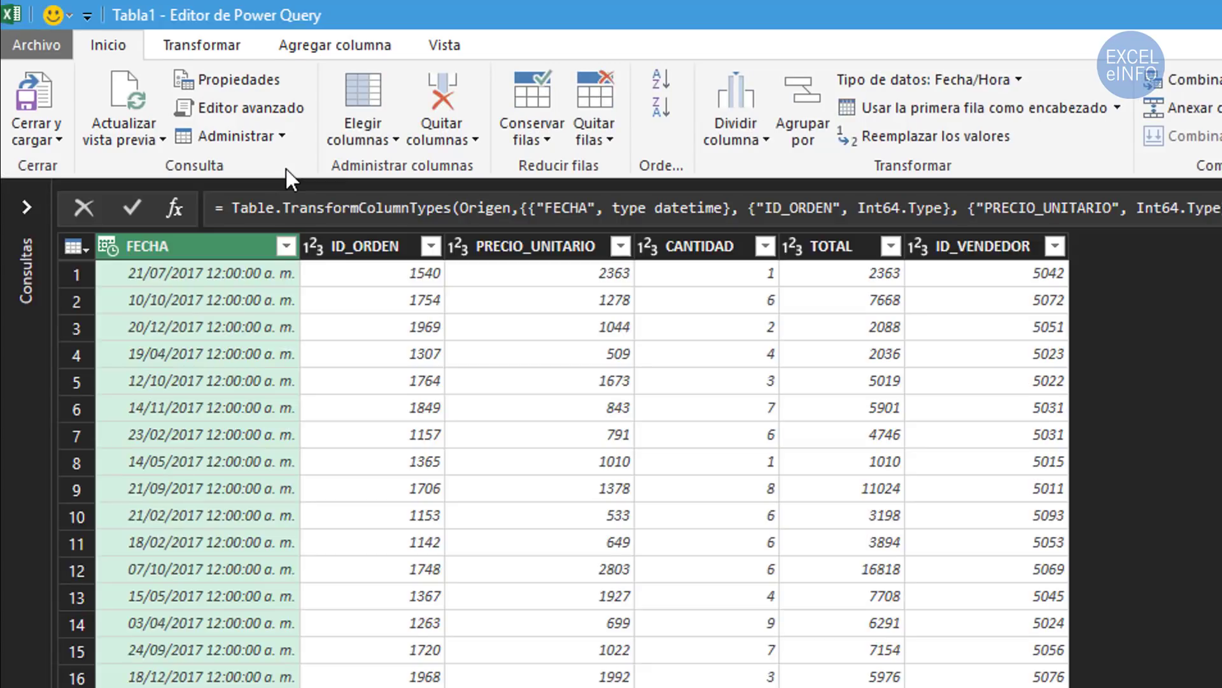
pyautogui.click(364, 243)
pyautogui.click(518, 238)
pyautogui.click(697, 245)
pyautogui.click(834, 247)
pyautogui.click(987, 247)
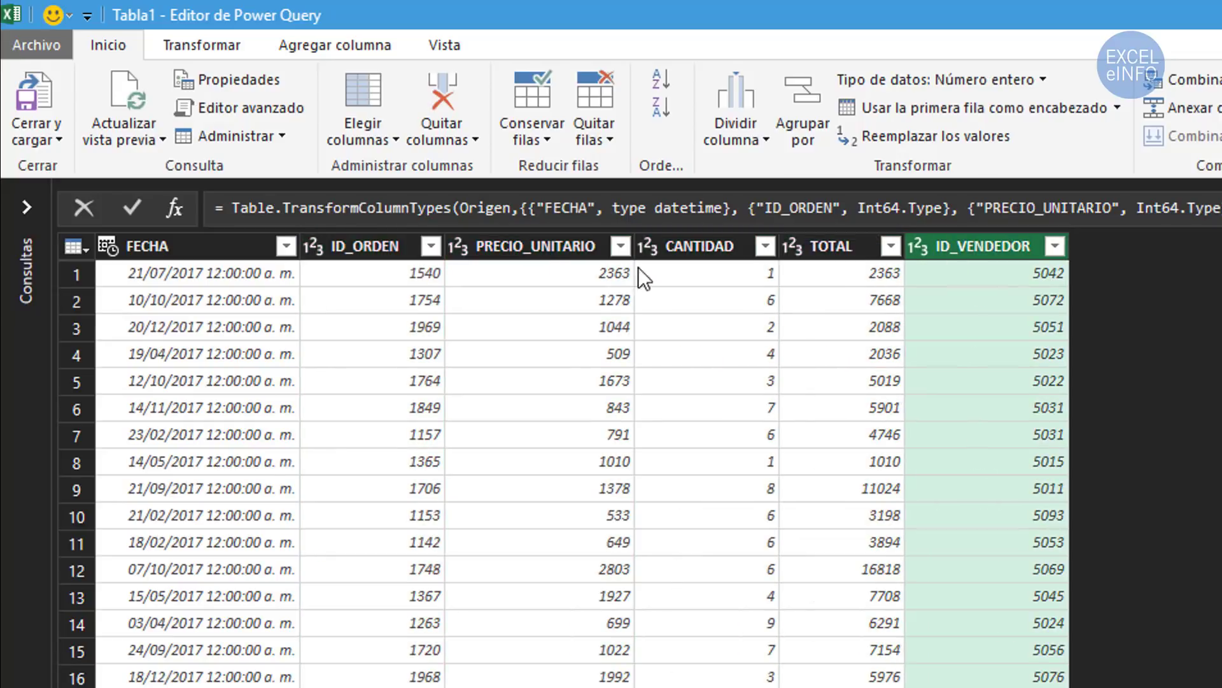
pyautogui.click(237, 254)
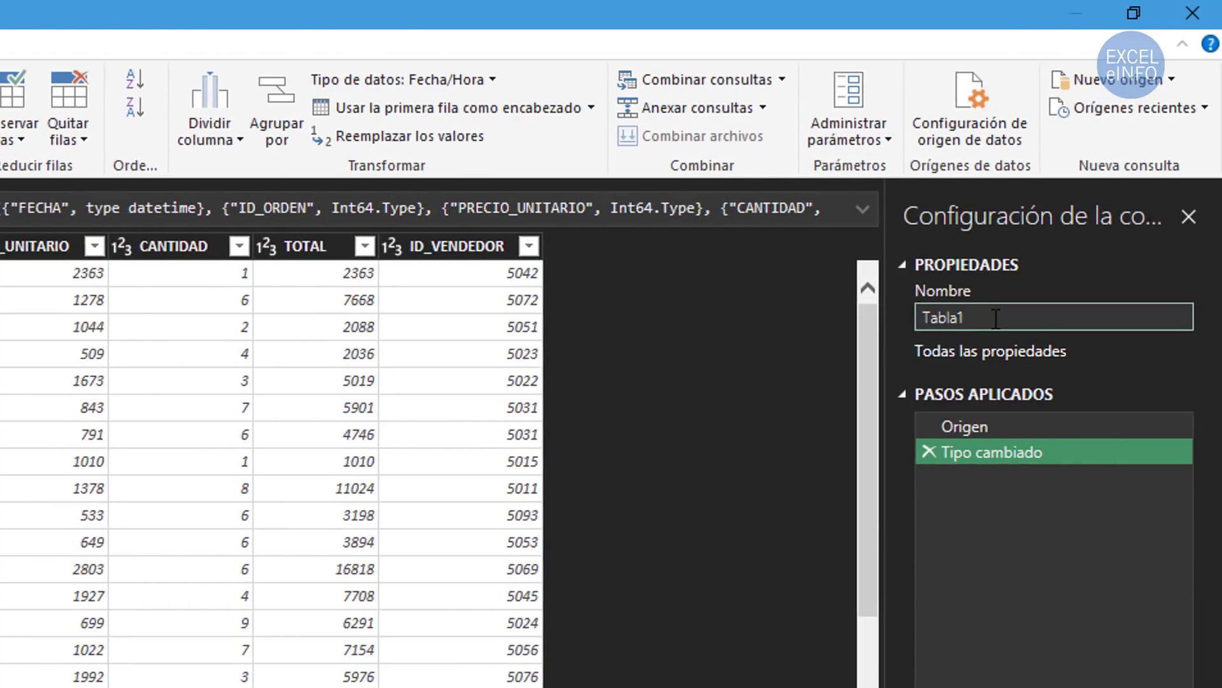
# Step: Rename the query from Tabla1 to Ventas
pyautogui.hotkey('ctrl', 'a')
pyautogui.press('BackSpace')
pyautogui.write('V')
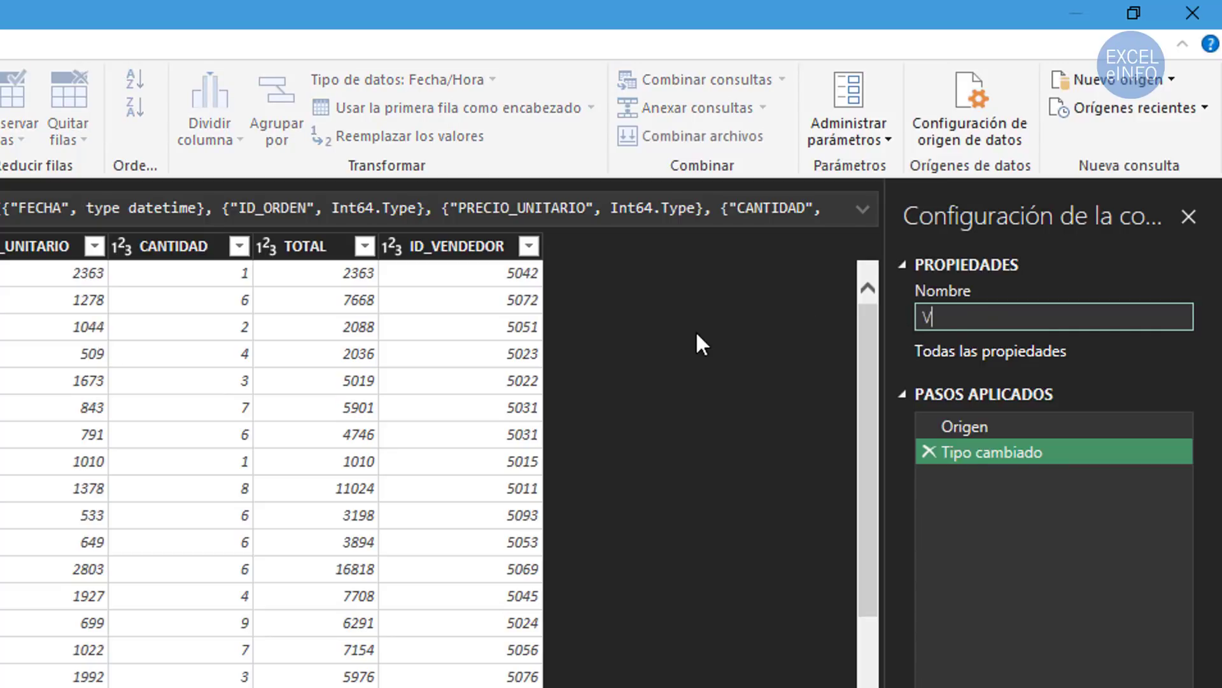
pyautogui.write('entas')
pyautogui.press('Return')
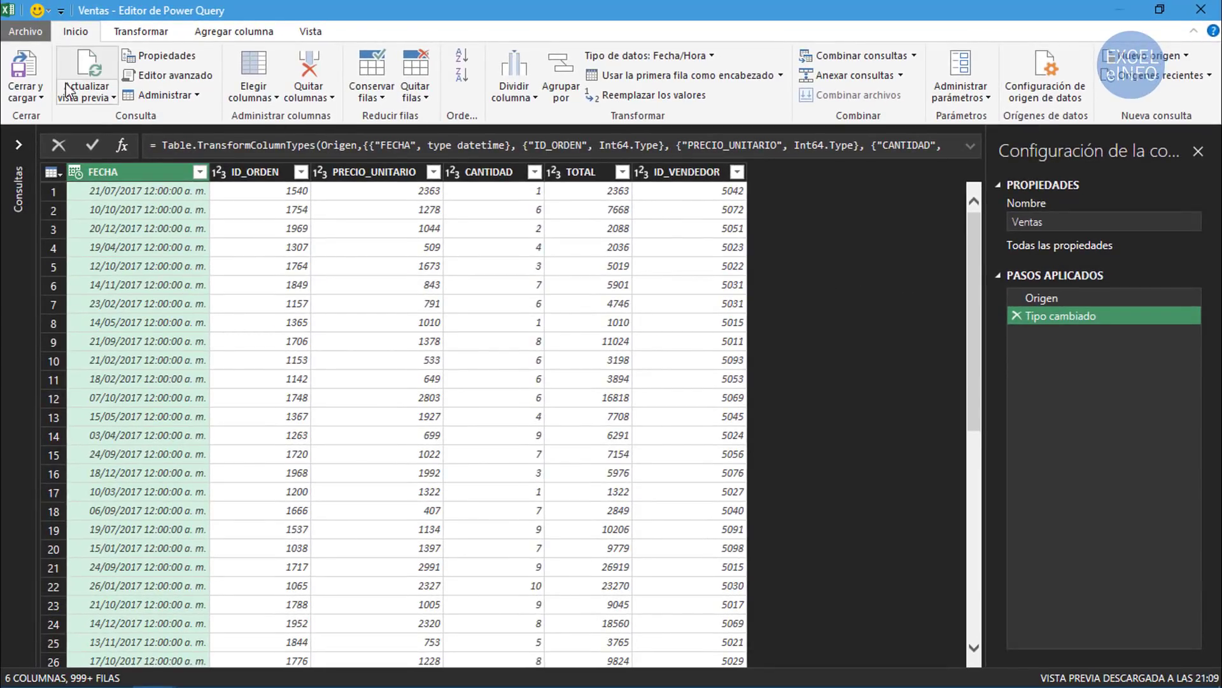
# Step: Load Ventas with Cerrar y cargar en… as Crear solo conexión and widen the Consultas y conexiones pane
pyautogui.click(32, 93)
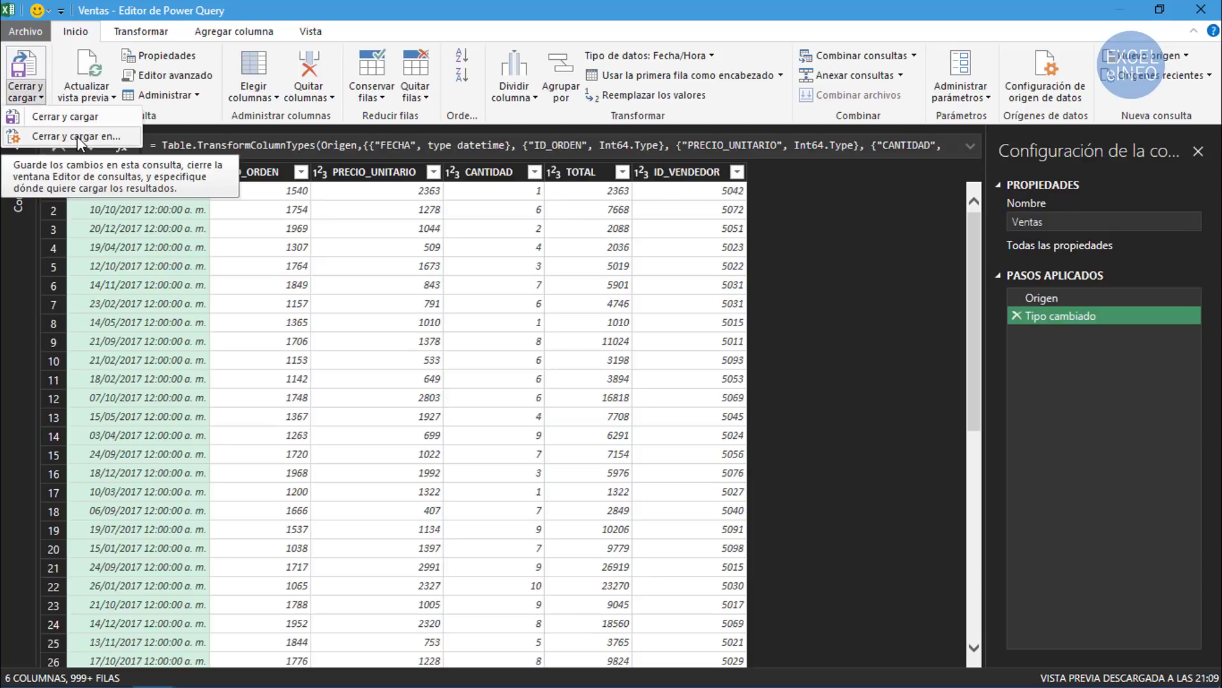
pyautogui.click(78, 137)
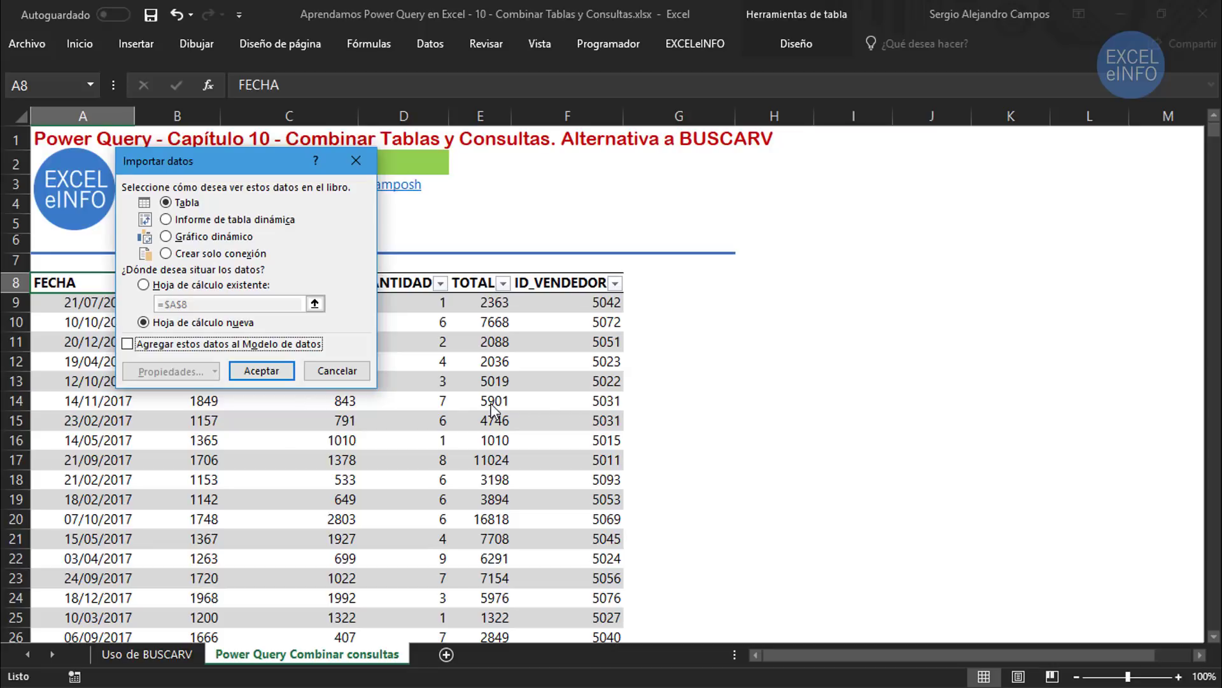
pyautogui.click(238, 257)
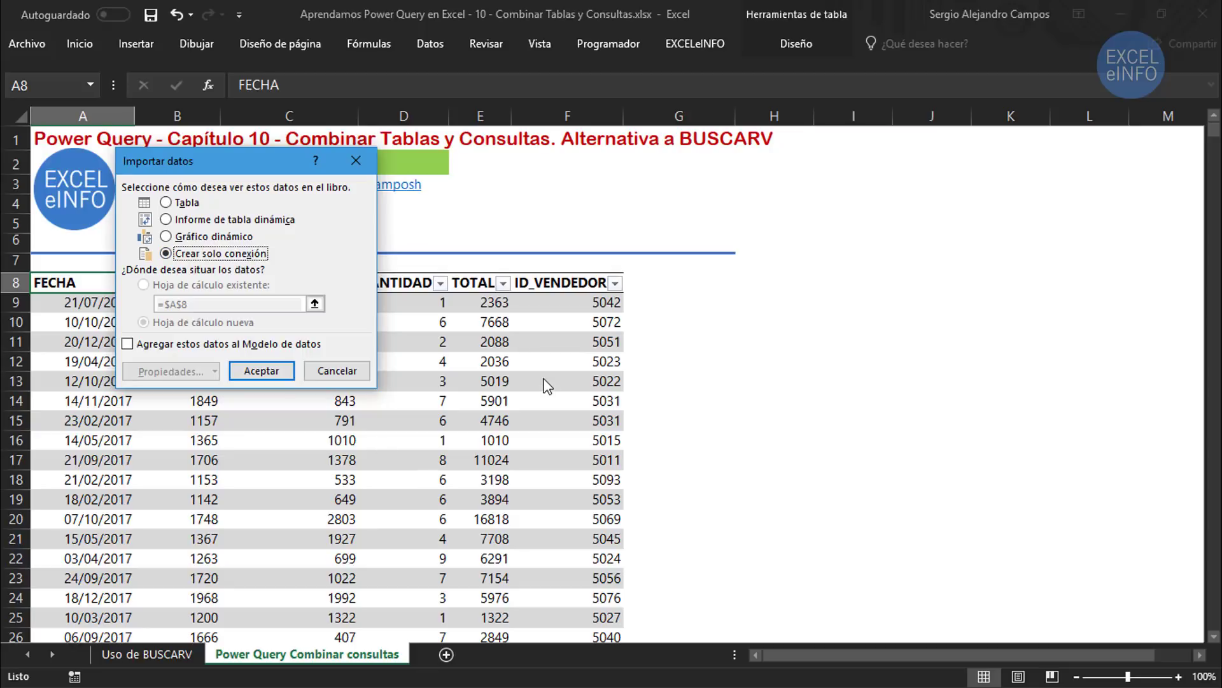
pyautogui.click(280, 375)
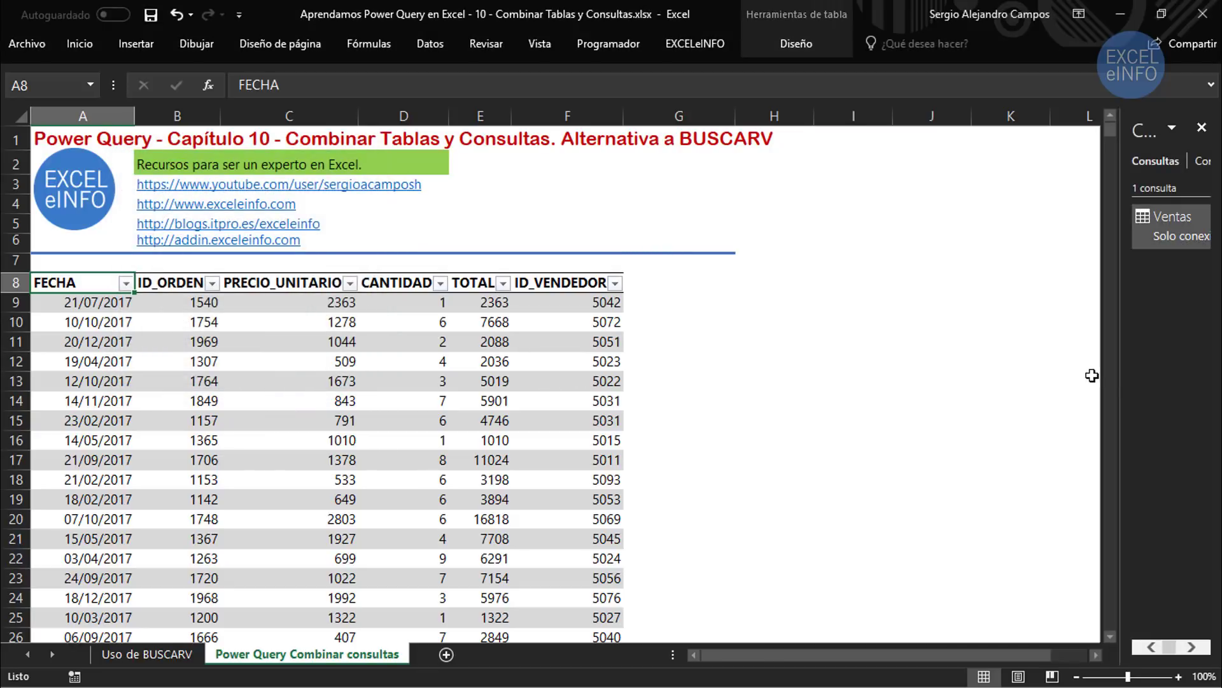
pyautogui.moveTo(1111, 368); pyautogui.dragTo(934, 359)
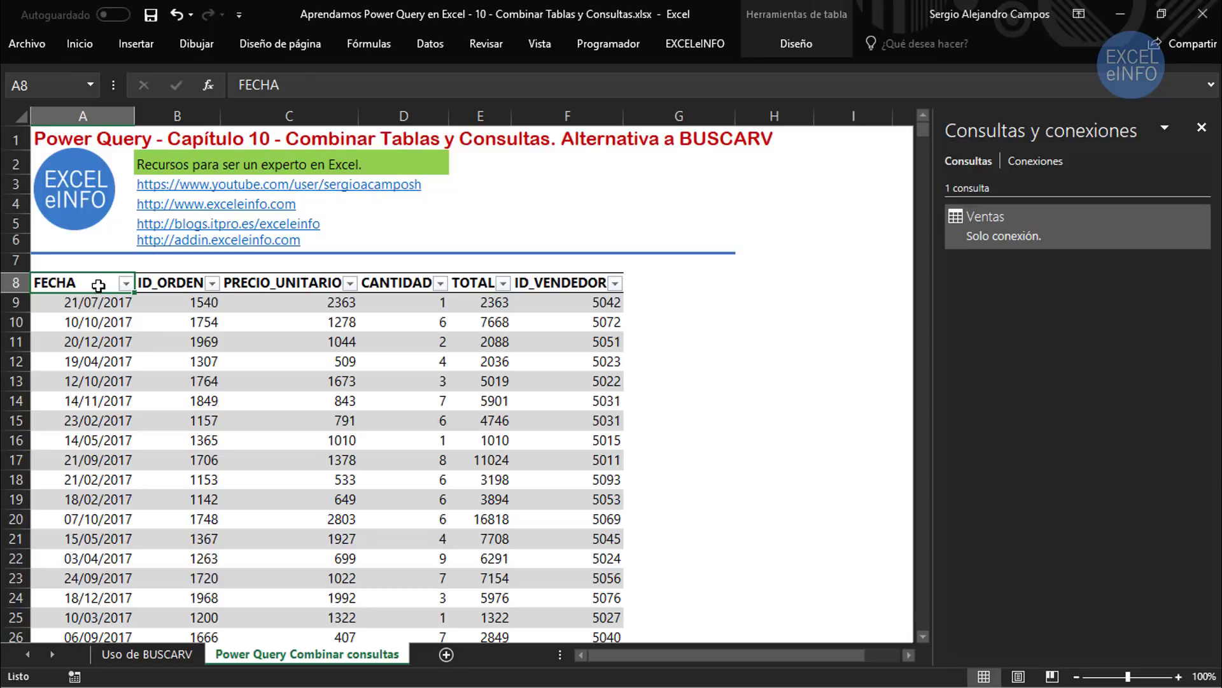
pyautogui.moveTo(98, 282)
pyautogui.mouseDown()
pyautogui.moveTo(451, 343)
pyautogui.moveTo(623, 598)
pyautogui.mouseUp()
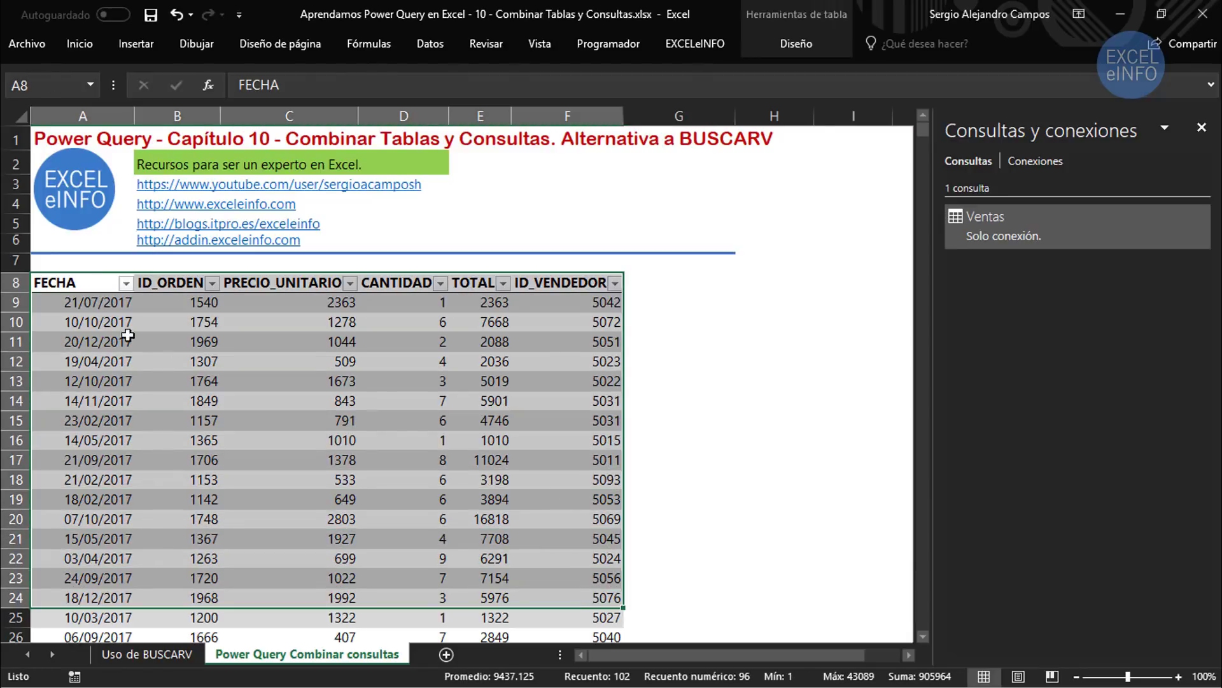
pyautogui.click(100, 280)
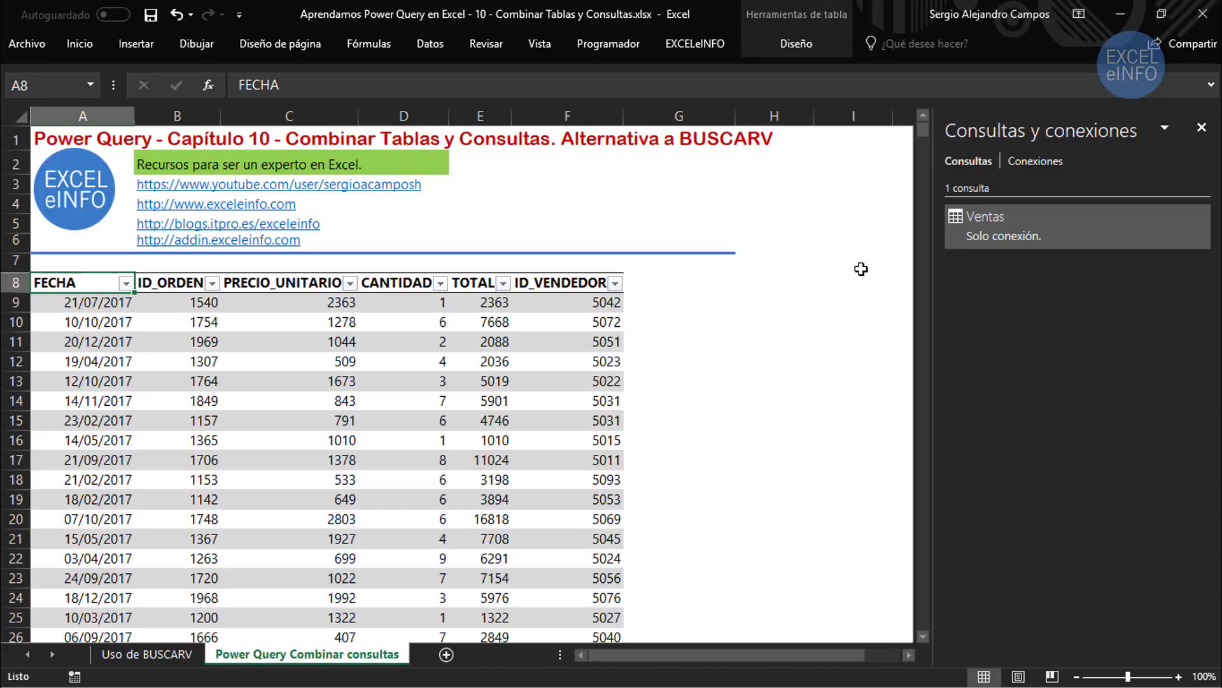
pyautogui.hotkey('alt', 'Tab')
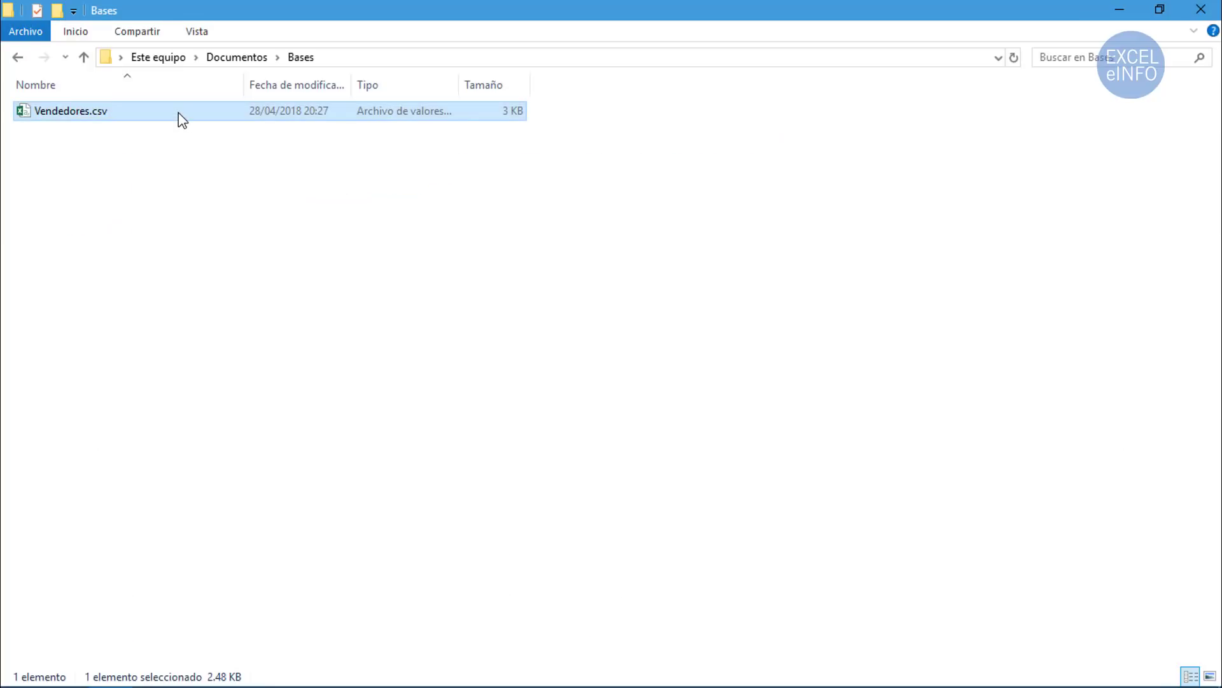
pyautogui.hotkey('alt', 'Tab')
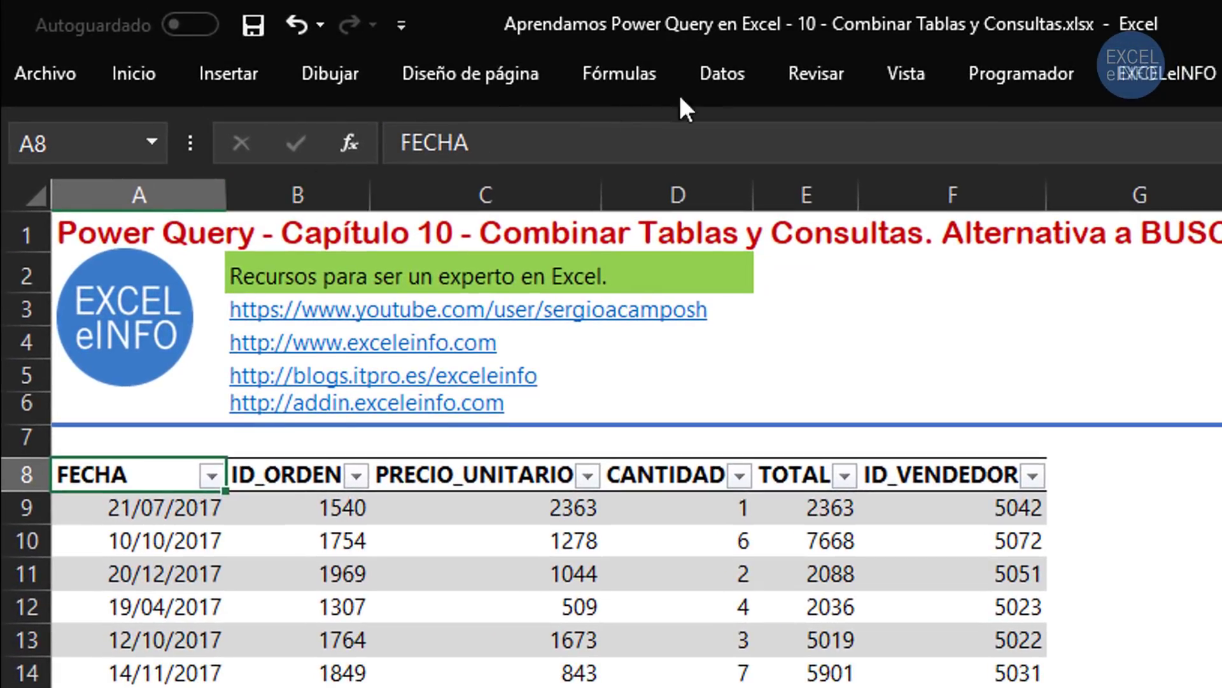
# Step: Import Vendedores.csv from Documentos > Bases via Datos > Desde el texto/CSV
pyautogui.click(708, 88)
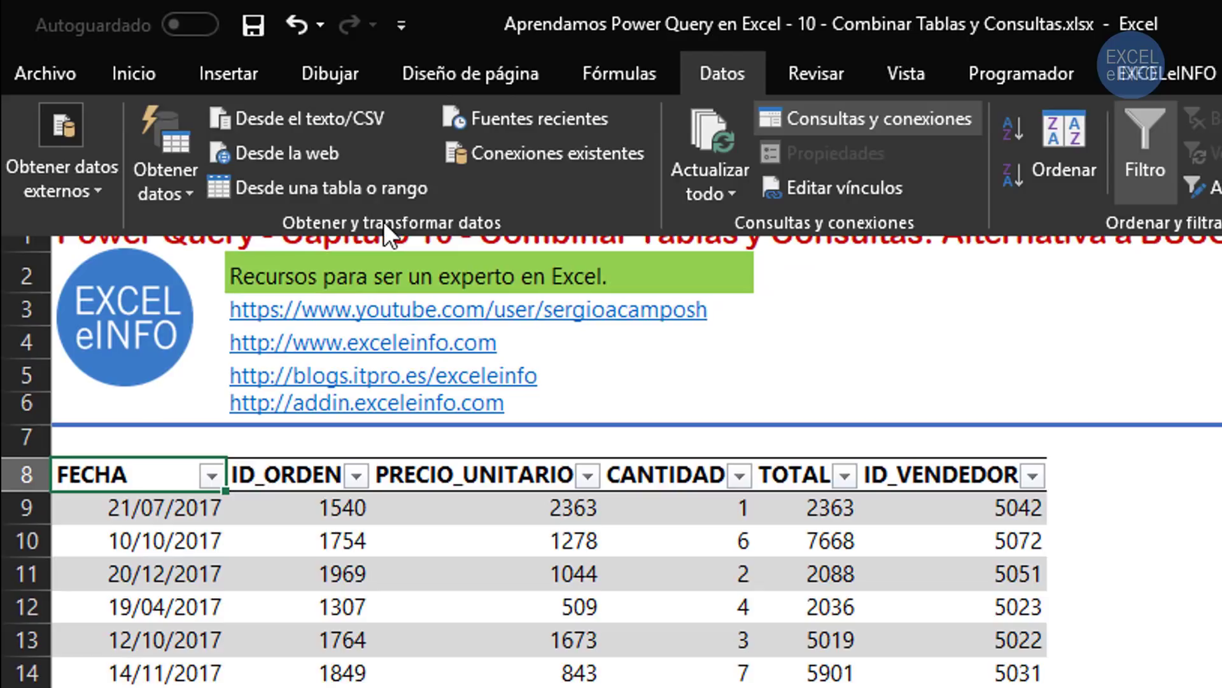
pyautogui.click(297, 120)
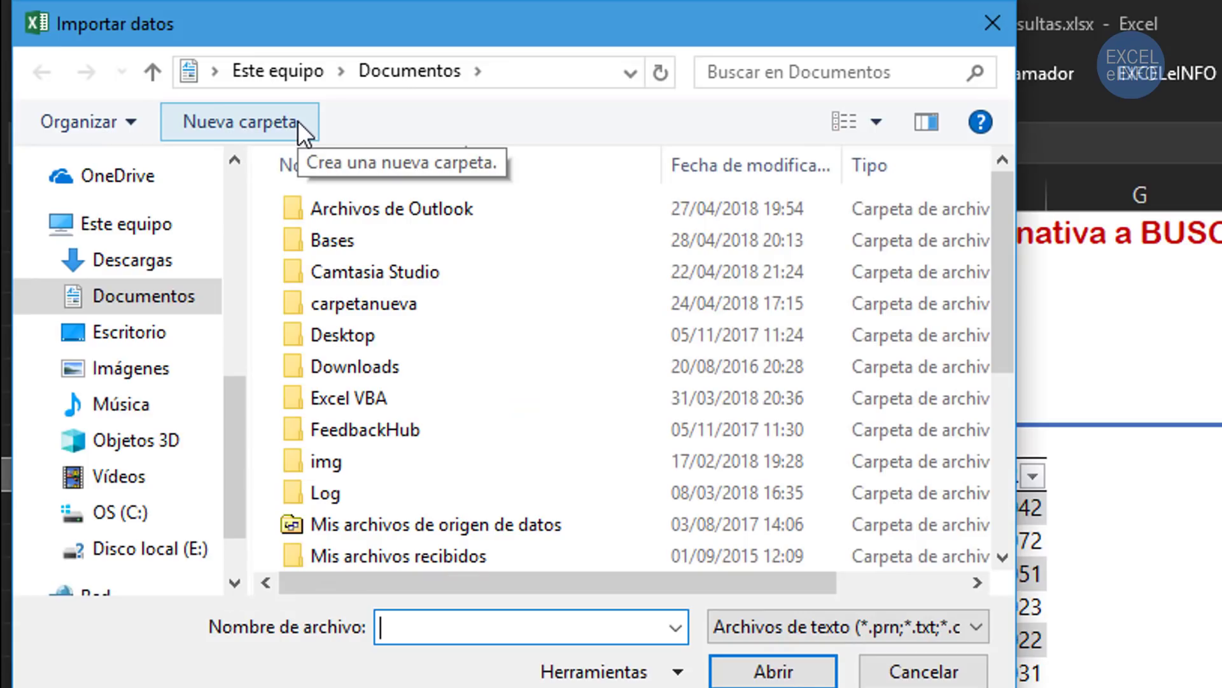
pyautogui.doubleClick(354, 237)
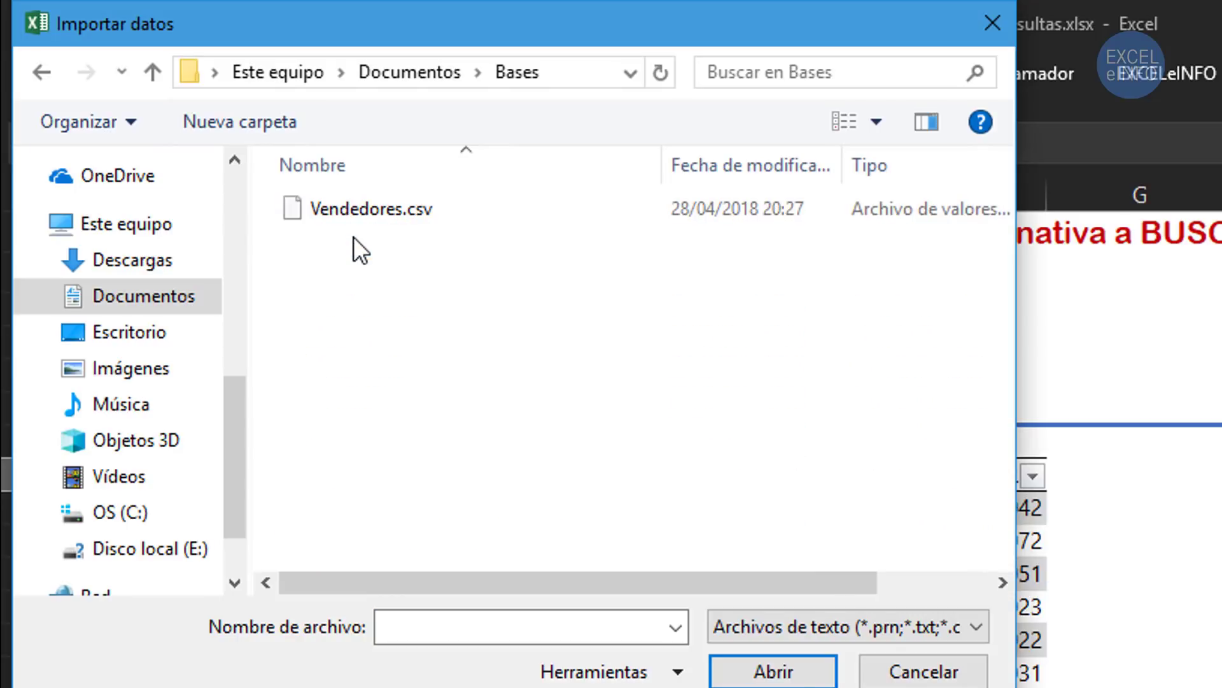
pyautogui.click(382, 208)
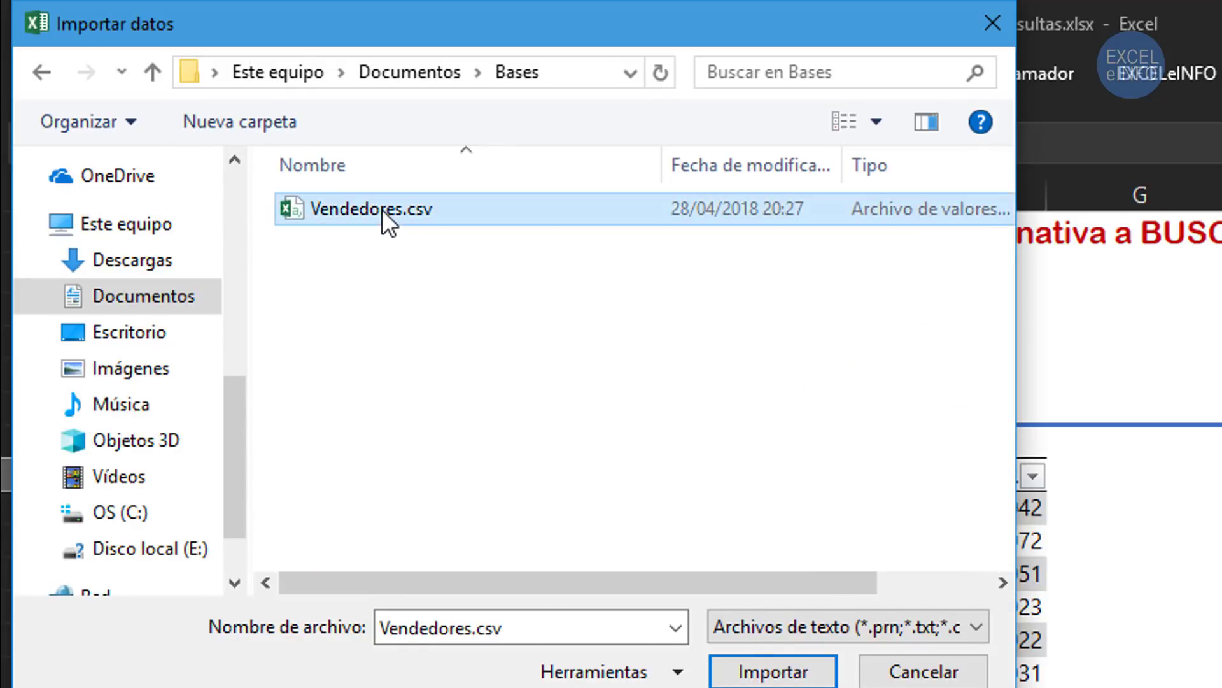
pyautogui.click(749, 676)
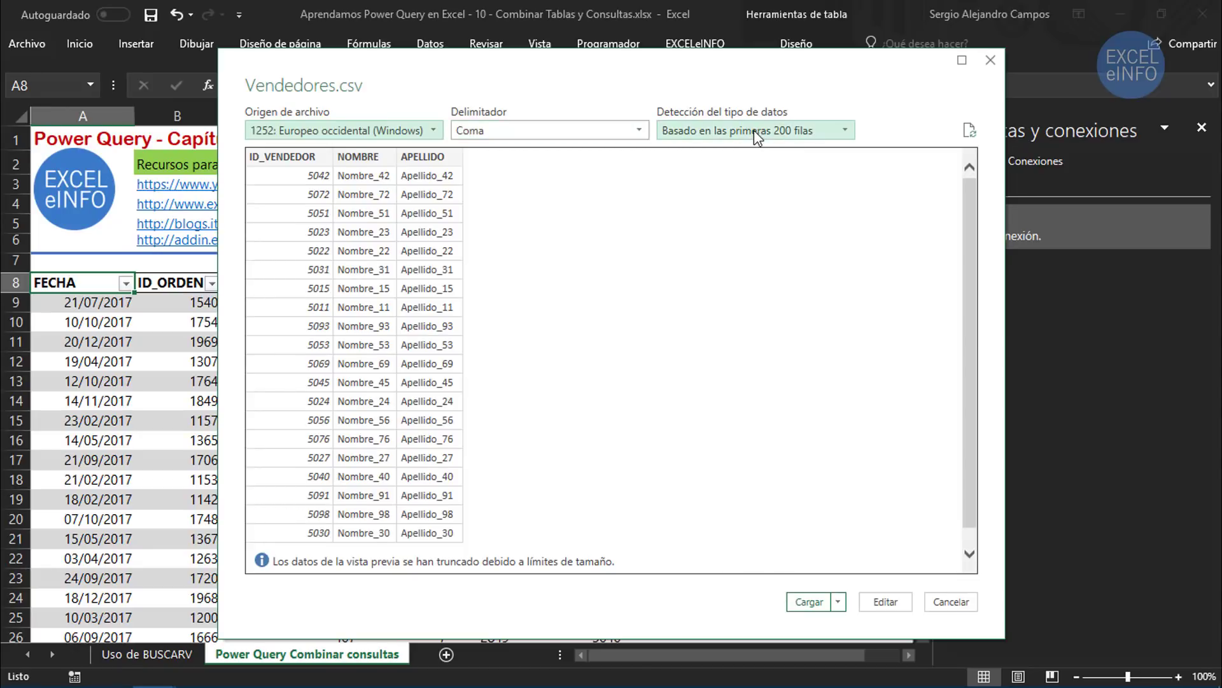
# Step: Edit the Vendedores.csv preview in Power Query Editor and check the query is named Vendedores
pyautogui.click(882, 602)
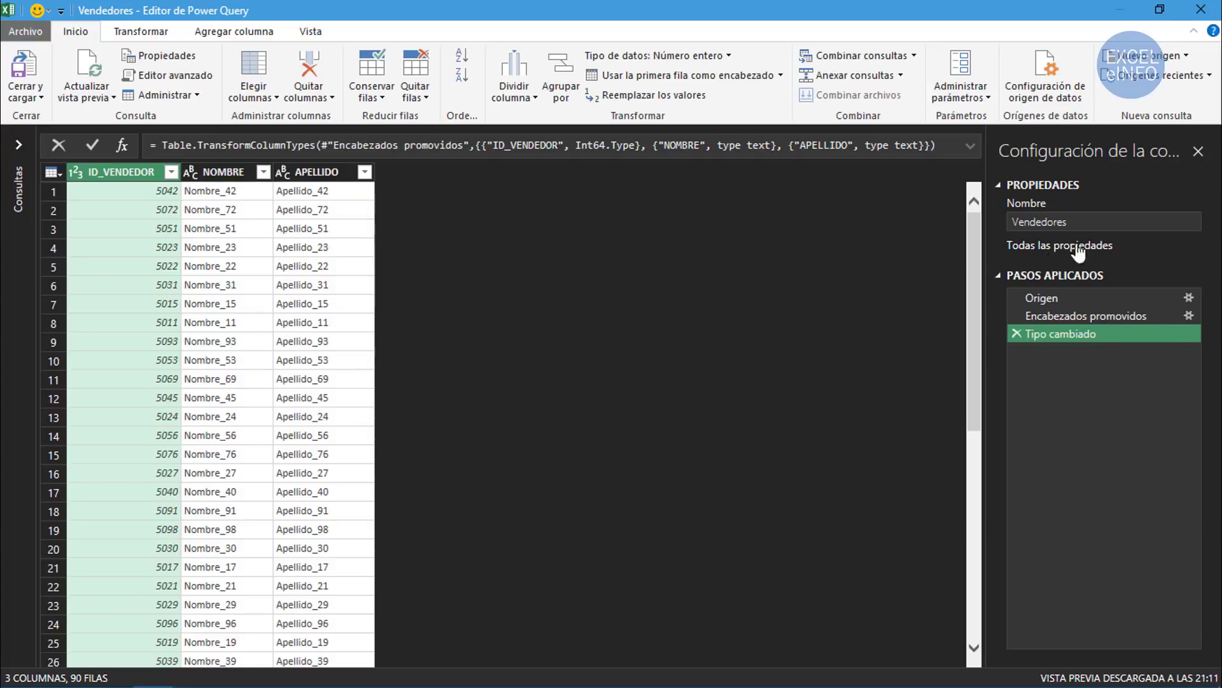
pyautogui.click(1088, 218)
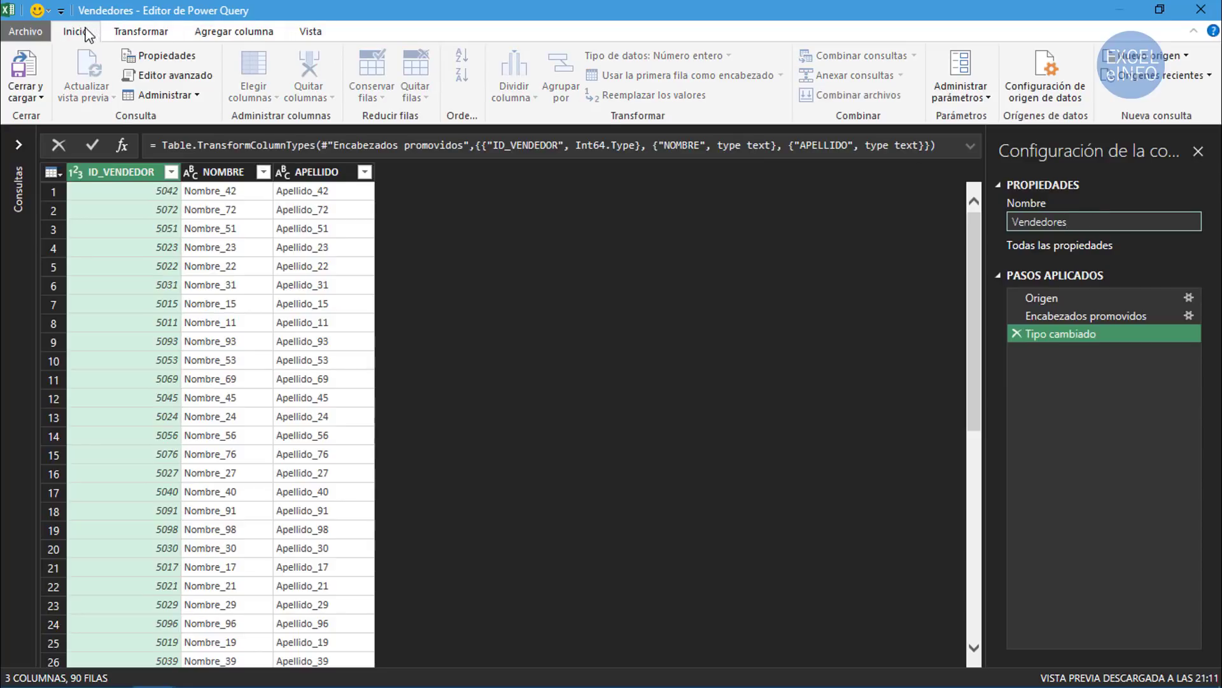
# Step: Load Vendedores as a connection-only query, then switch to the Bases folder window
pyautogui.click(30, 102)
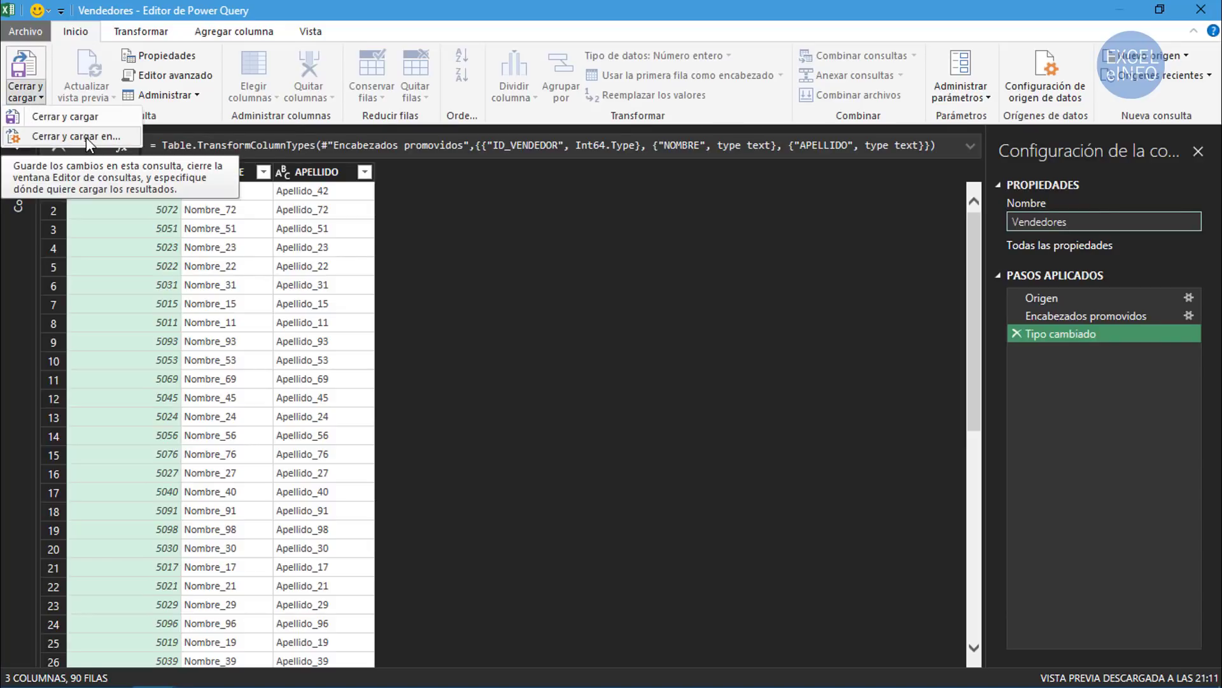
pyautogui.click(86, 136)
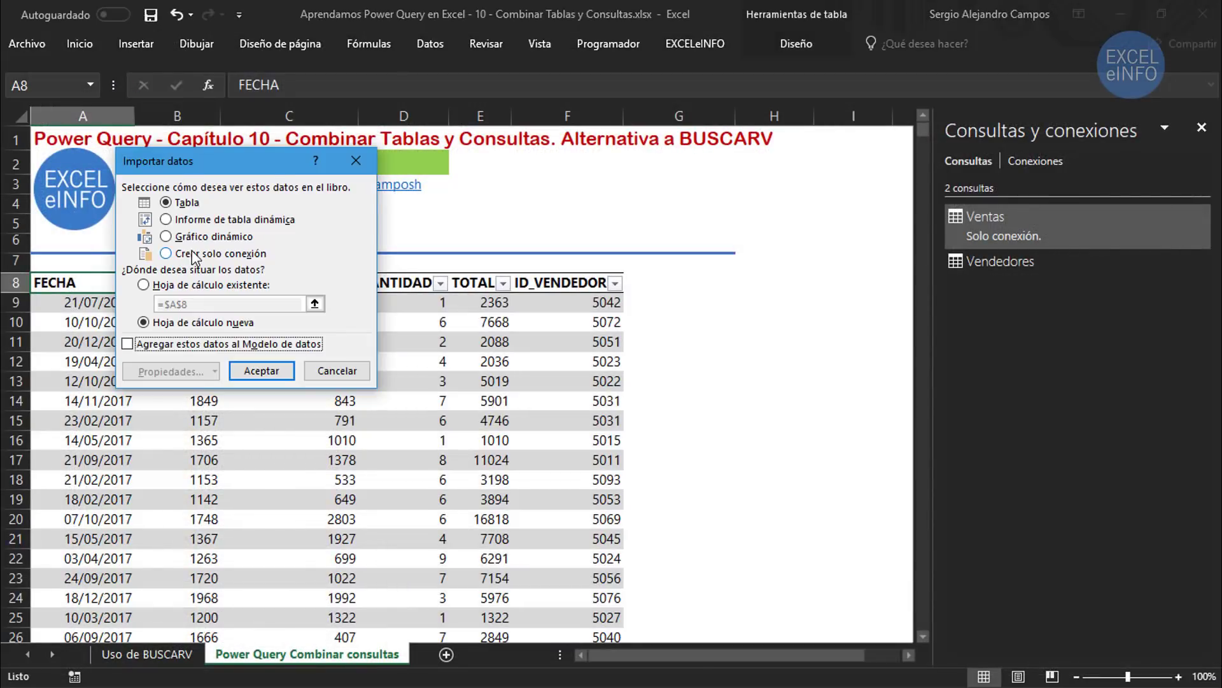
pyautogui.click(193, 255)
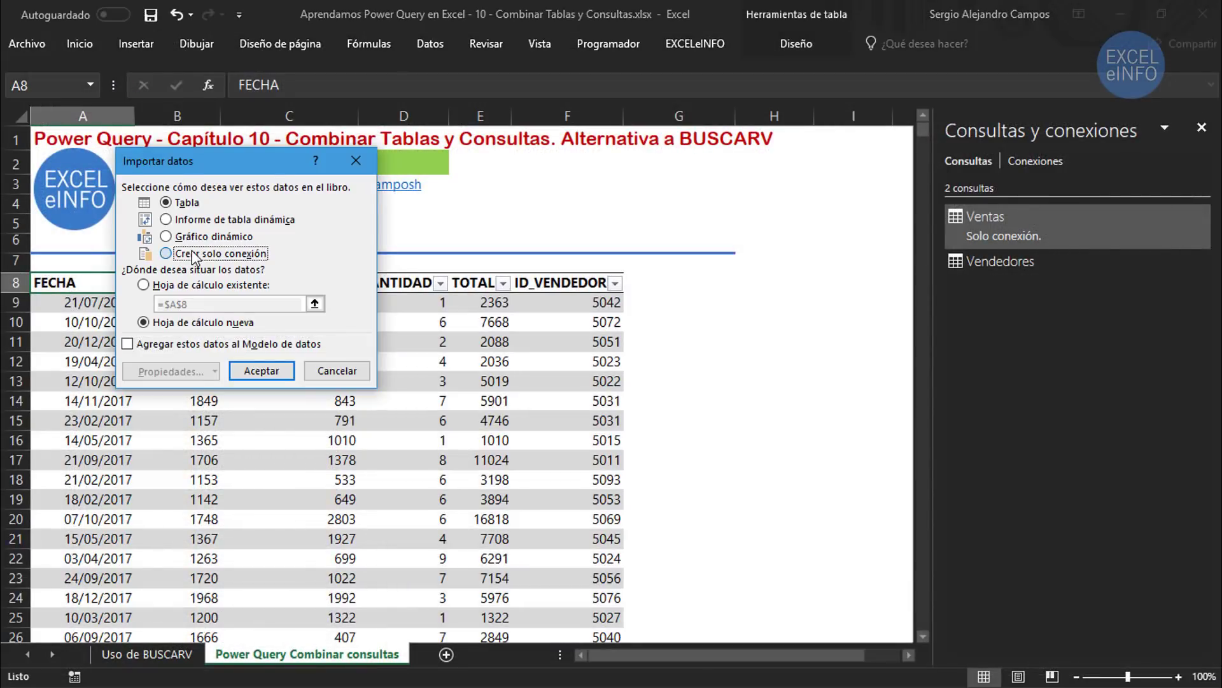
pyautogui.click(272, 369)
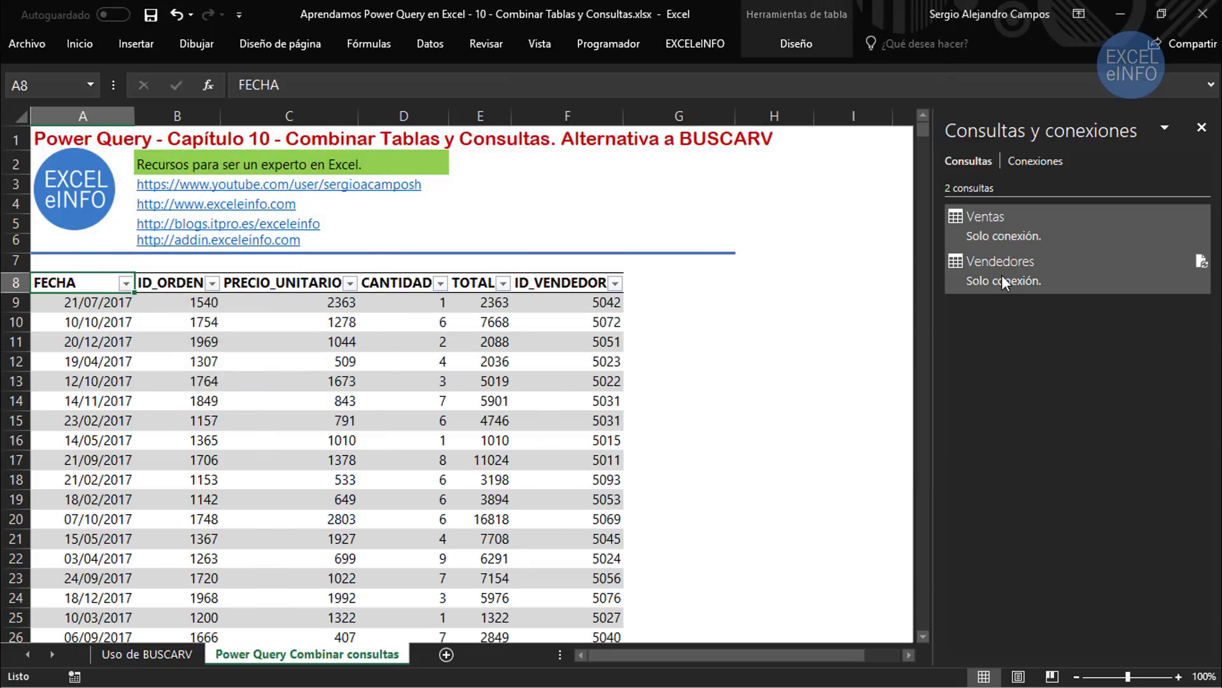
pyautogui.moveTo(1000, 261)
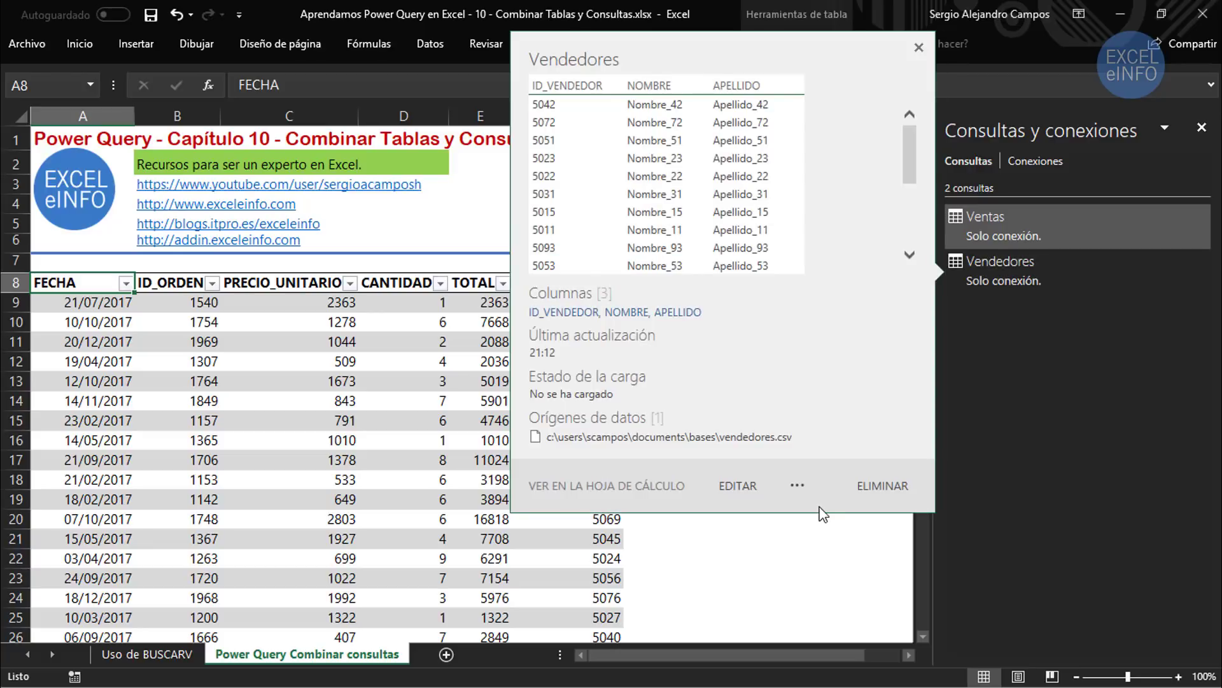
pyautogui.hotkey('alt', 'Tab')
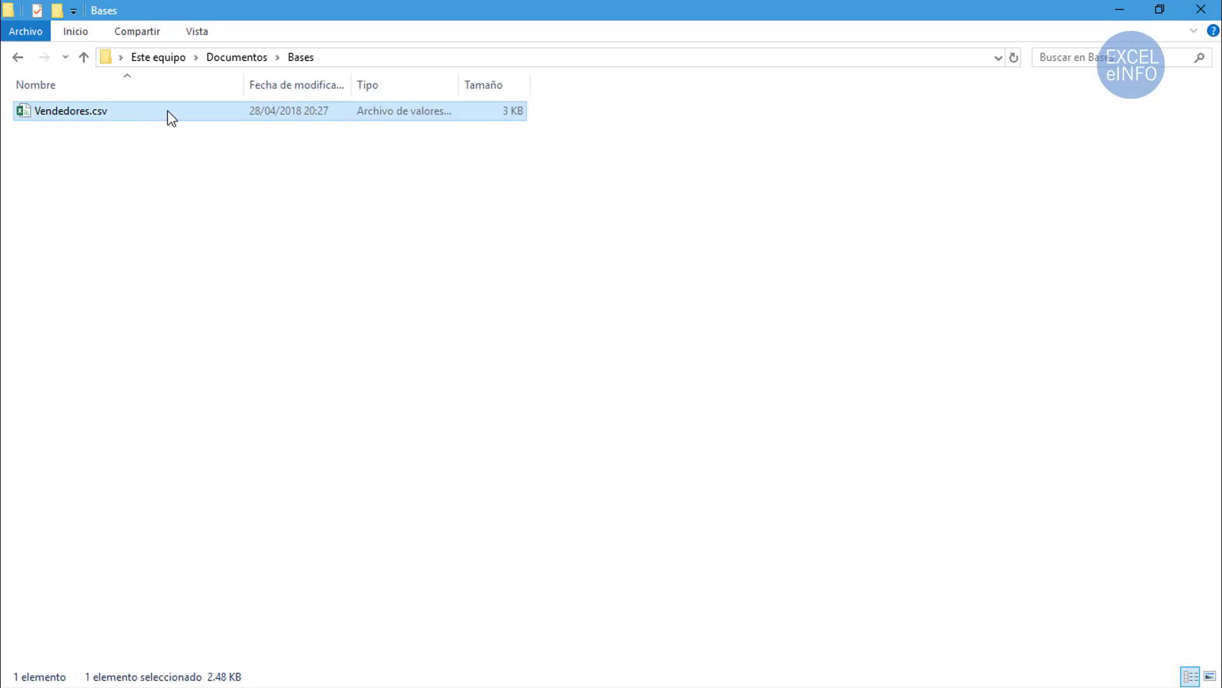
# Step: Switch from the Bases folder back to the Excel workbook
pyautogui.hotkey('alt', 'Tab')
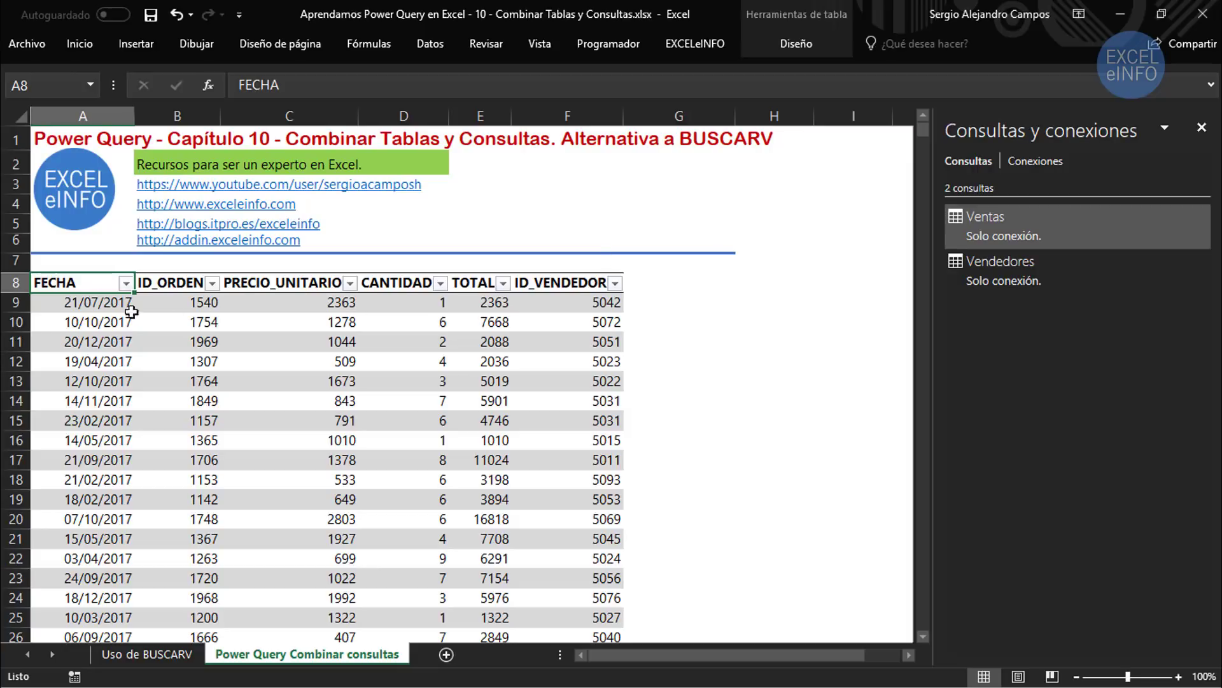
# Step: Pick empty cell H8 beside the sales table and start a Combinar (merge) of two queries
pyautogui.moveTo(96, 285)
pyautogui.mouseDown()
pyautogui.moveTo(443, 386)
pyautogui.moveTo(604, 602)
pyautogui.mouseUp()
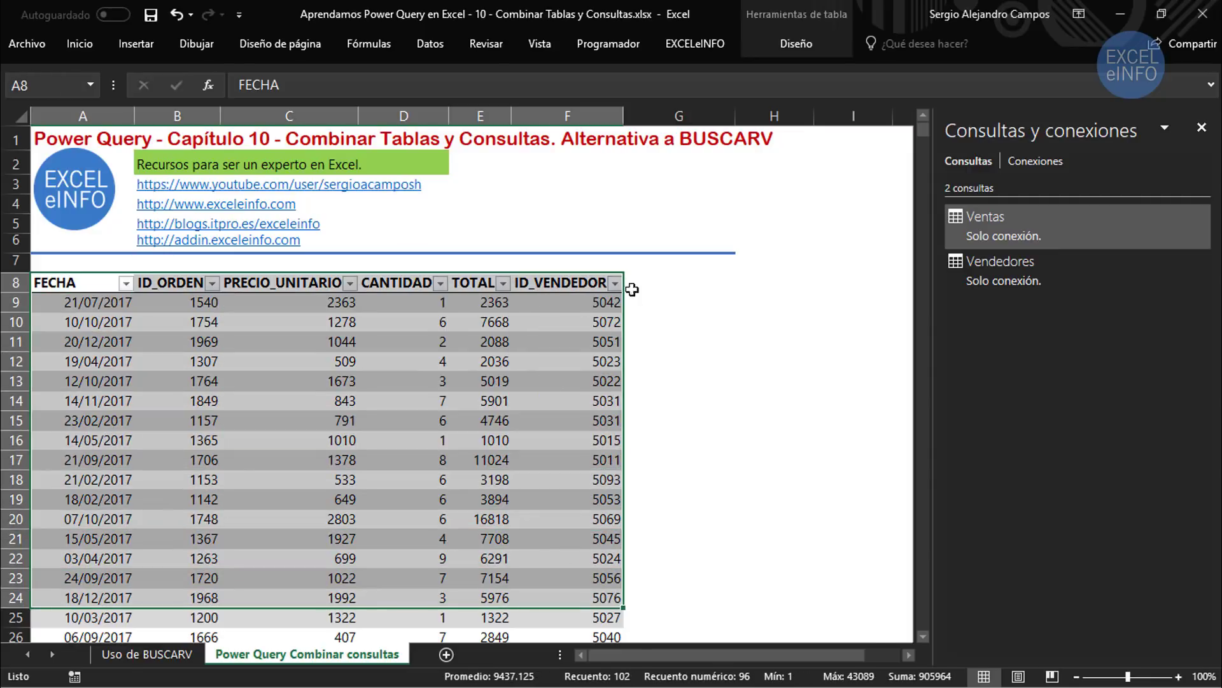
pyautogui.moveTo(653, 278); pyautogui.dragTo(761, 602)
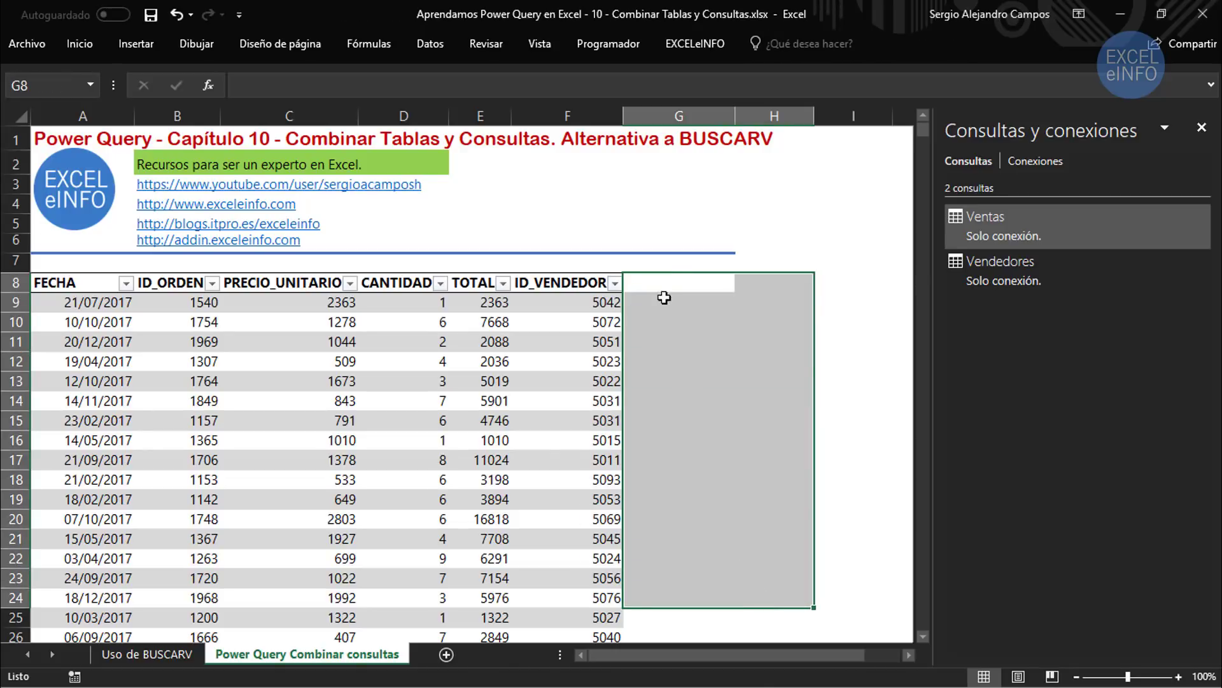
pyautogui.click(677, 281)
pyautogui.click(762, 281)
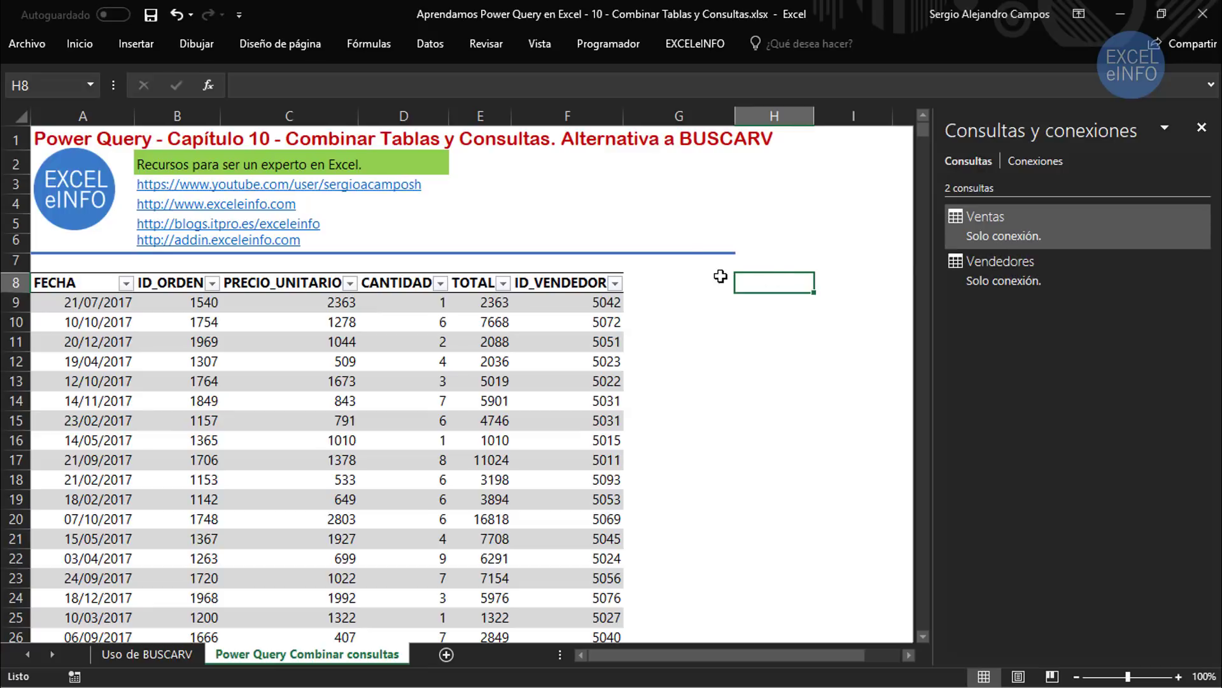
pyautogui.click(431, 43)
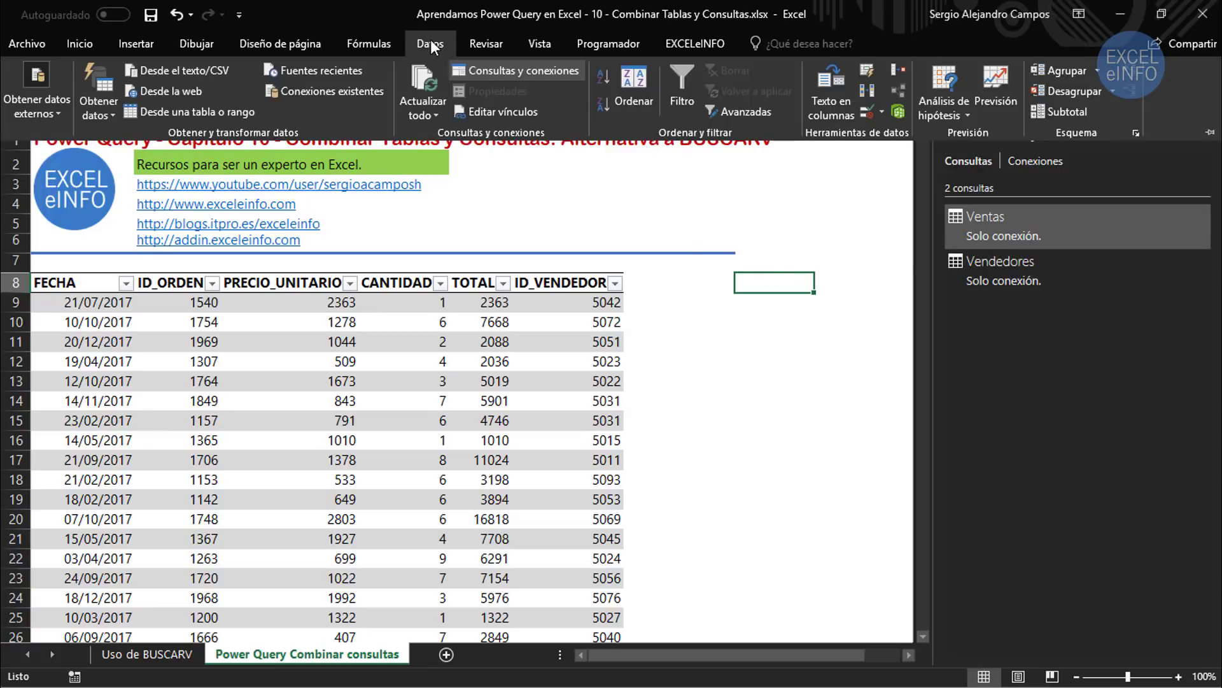
pyautogui.click(97, 104)
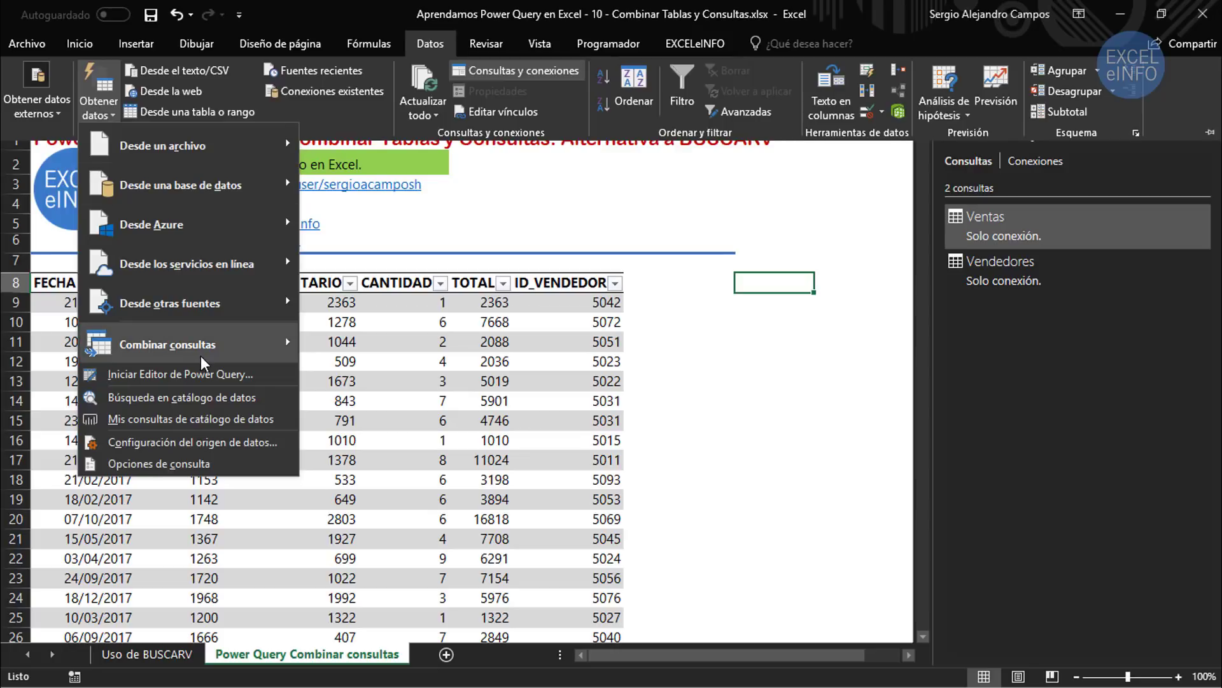
pyautogui.moveTo(167, 344)
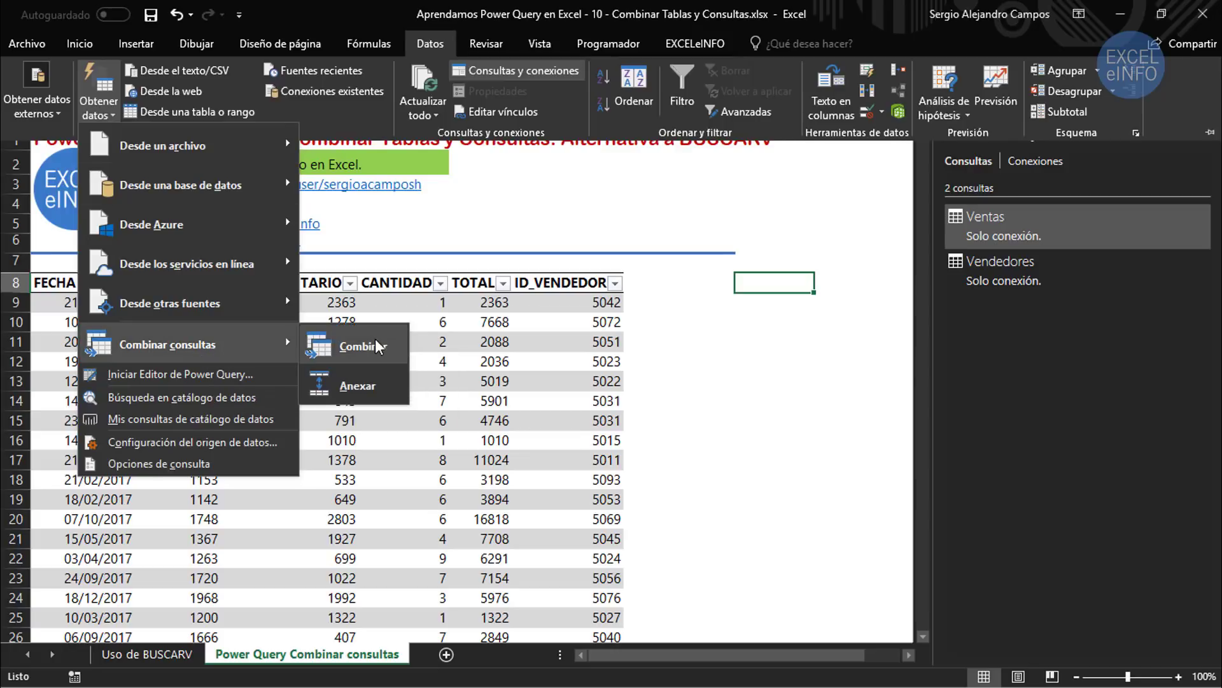
pyautogui.click(378, 346)
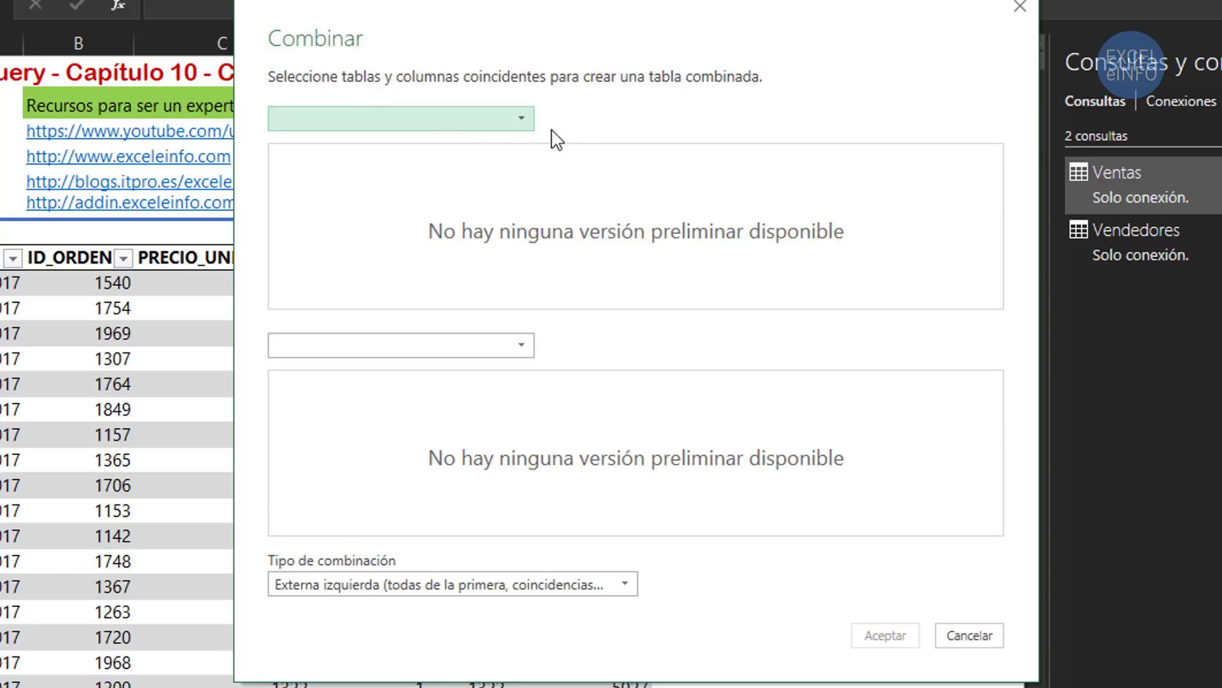
# Step: Pair Ventas with Vendedores in the merge, matching on Ventas' ID_VENDEDOR column
pyautogui.click(521, 121)
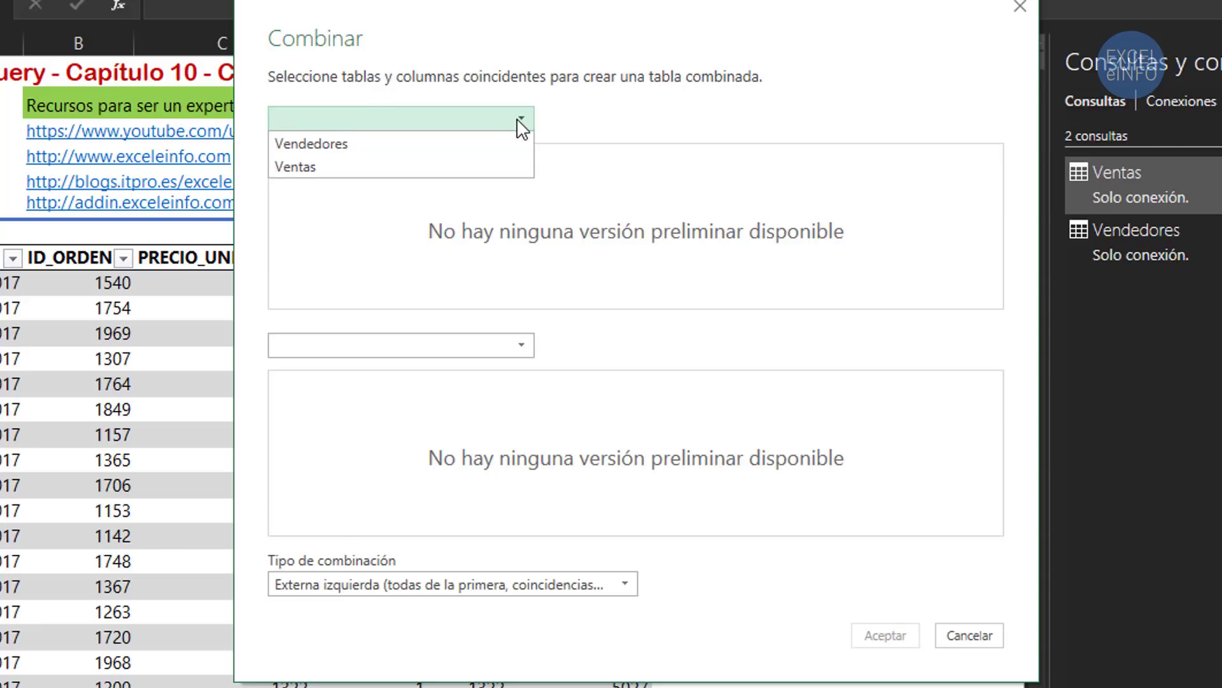
pyautogui.click(368, 167)
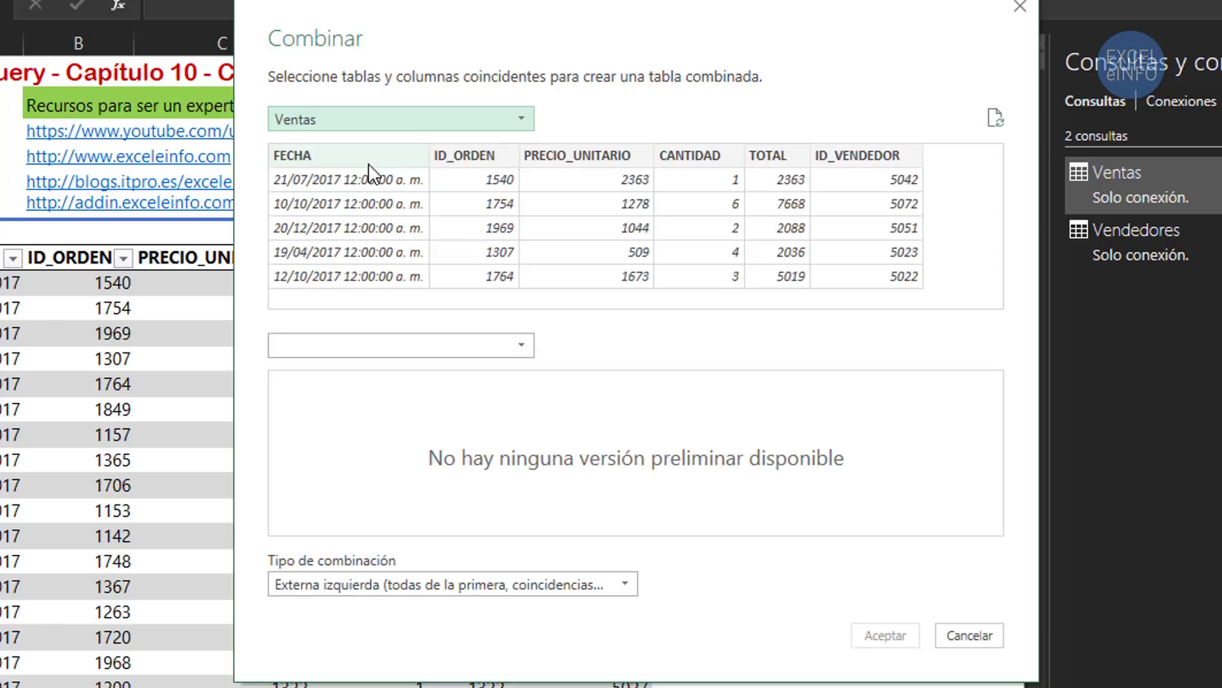
pyautogui.click(532, 352)
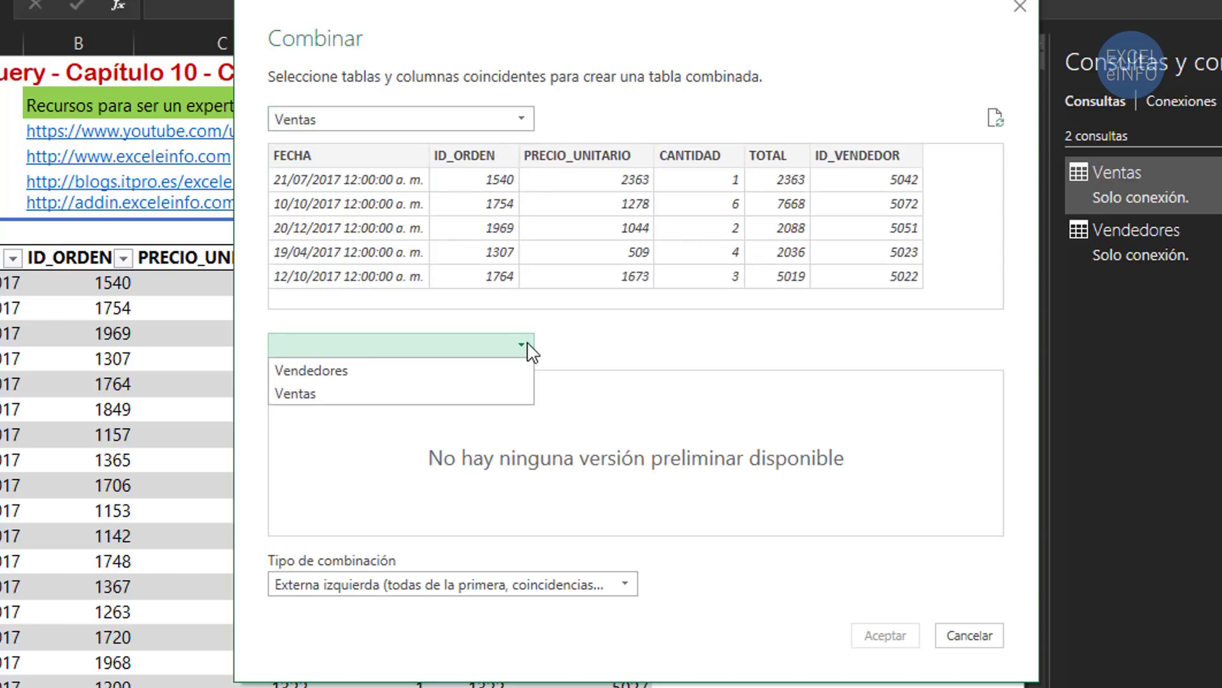
pyautogui.click(406, 369)
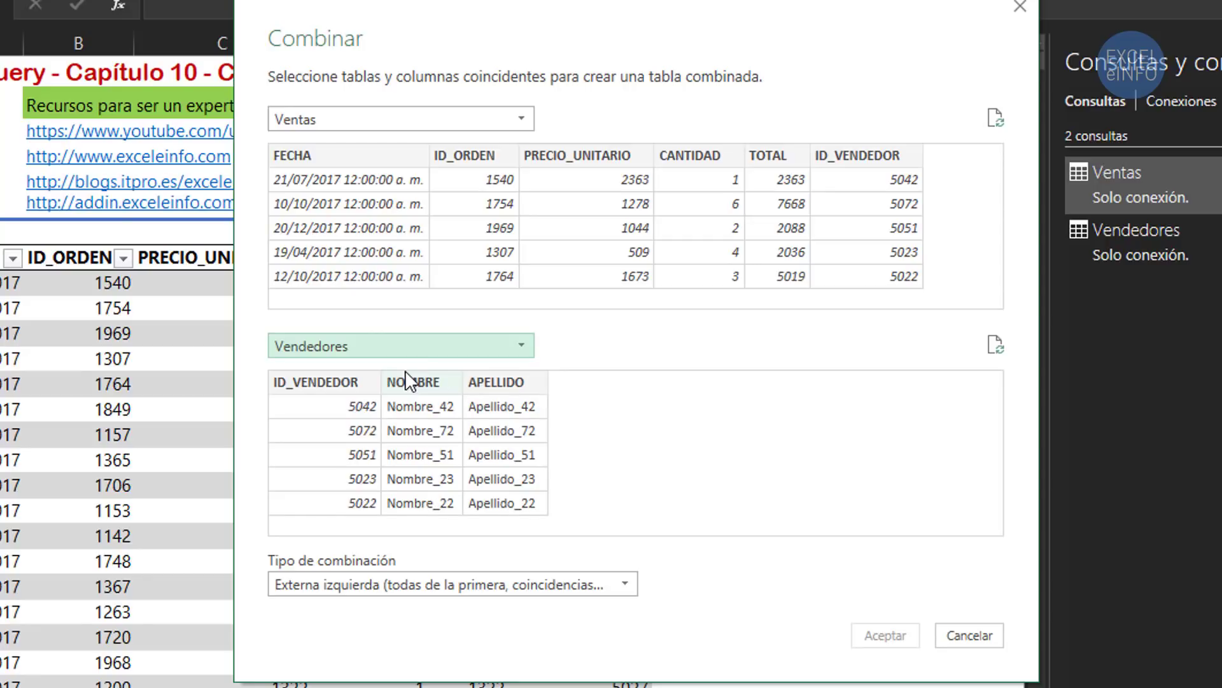
pyautogui.click(857, 153)
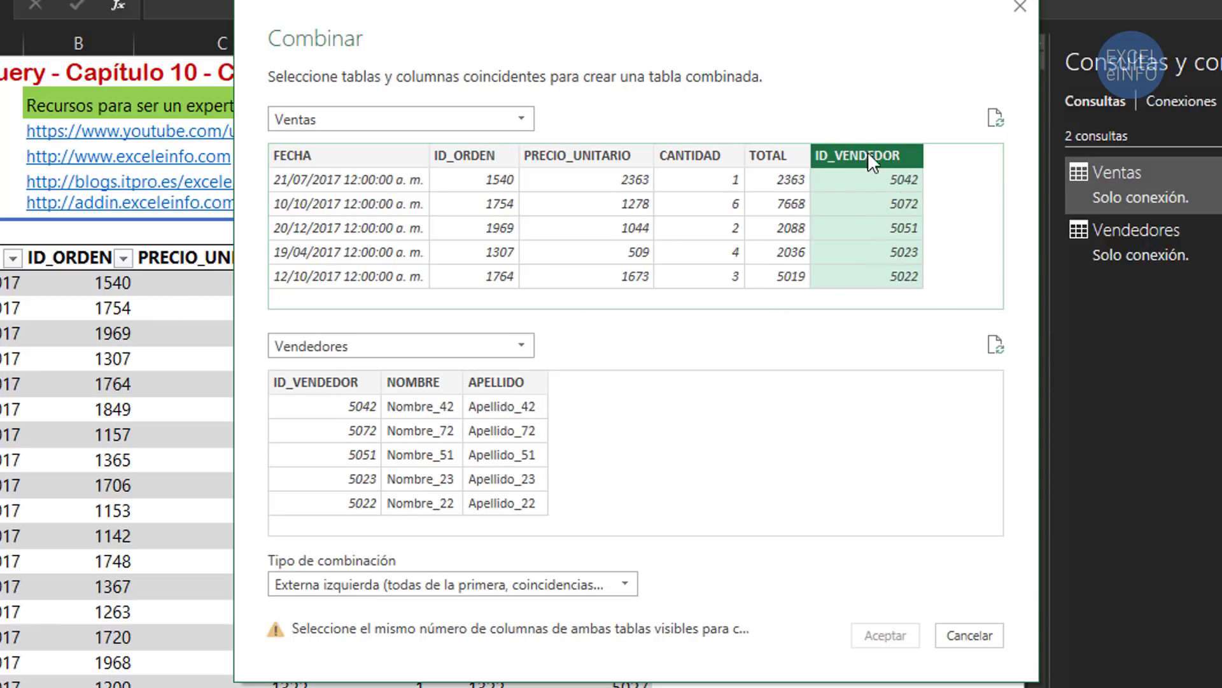
# Step: Move the Combinar dialog aside and match Vendedores on ID_VENDEDOR, giving 6000 of 6000 matches
pyautogui.moveTo(792, 8); pyautogui.dragTo(854, 5)
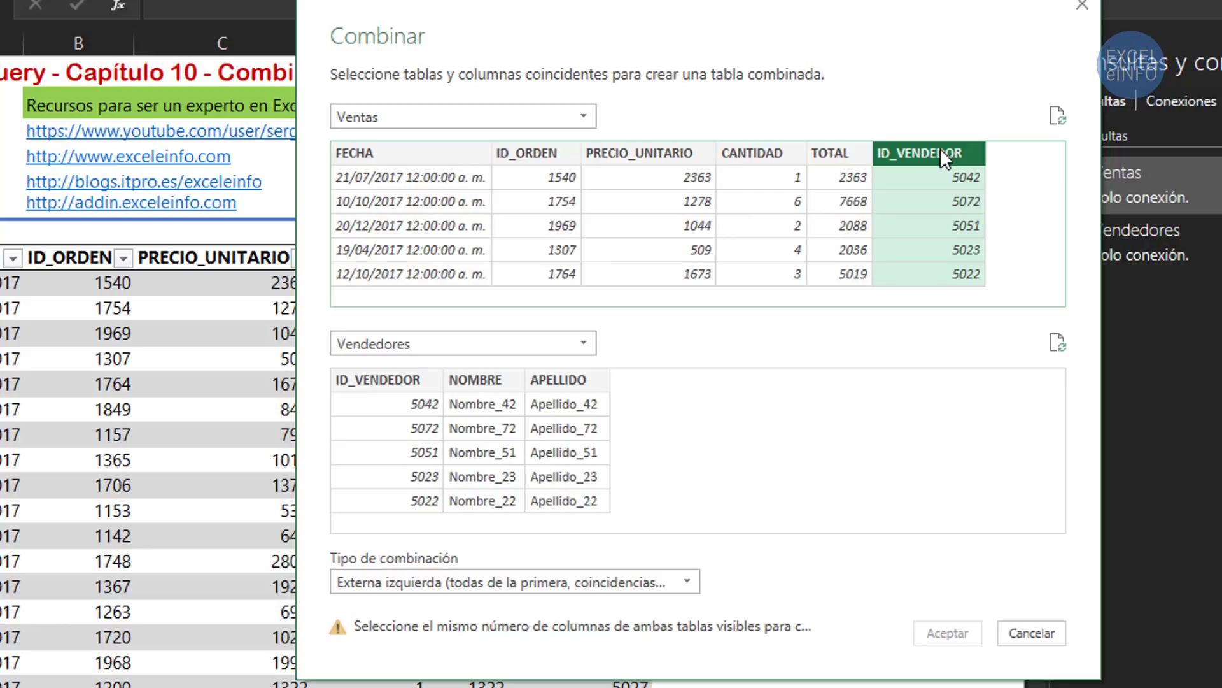
pyautogui.moveTo(553, 37); pyautogui.dragTo(904, 19)
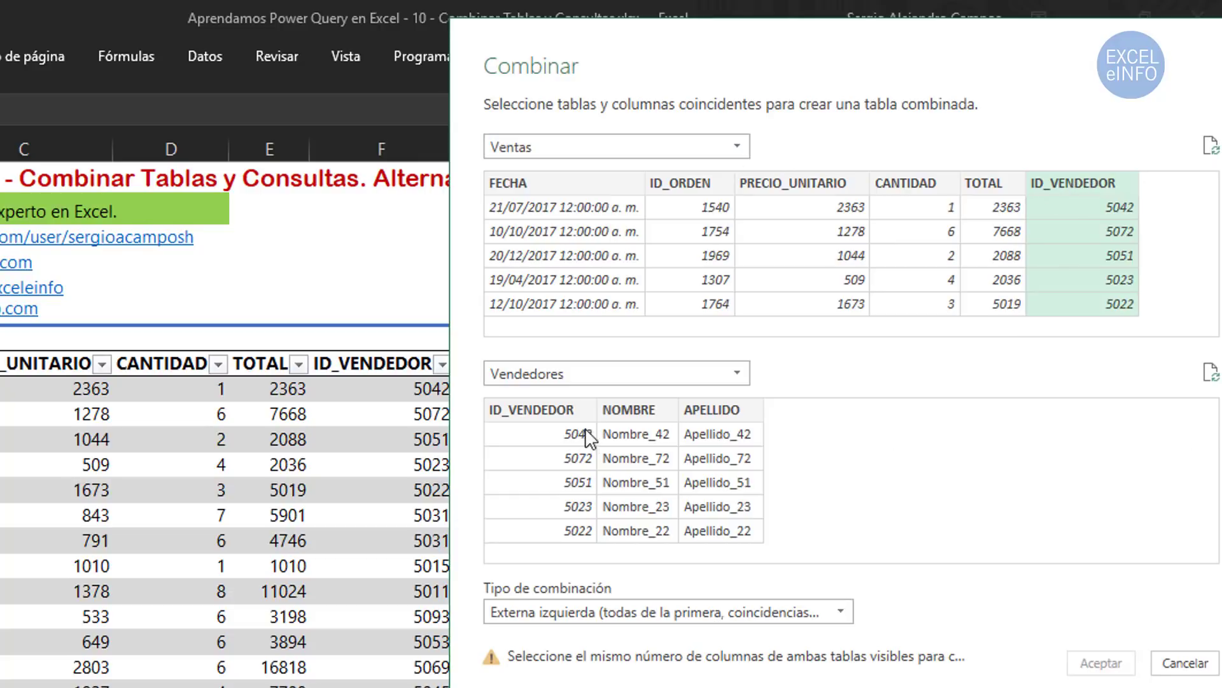
pyautogui.click(535, 410)
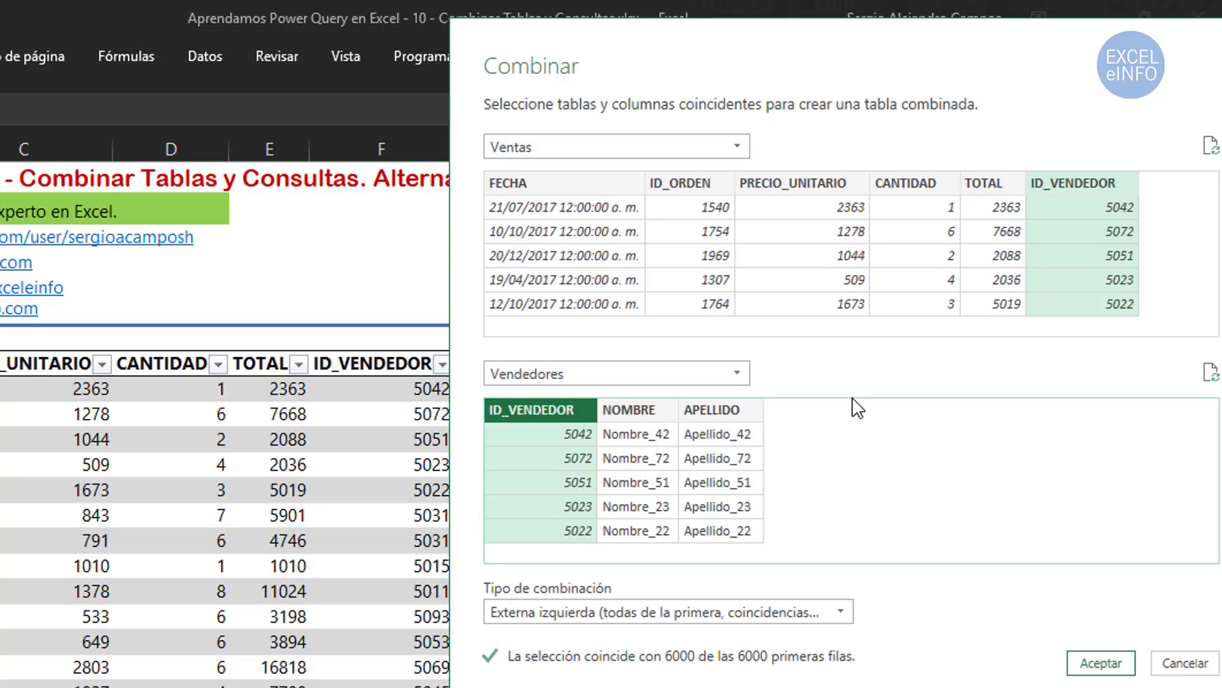
# Step: Confirm the merge into Merge1 and preview the seller records in the new Vendedores column
pyautogui.click(1081, 658)
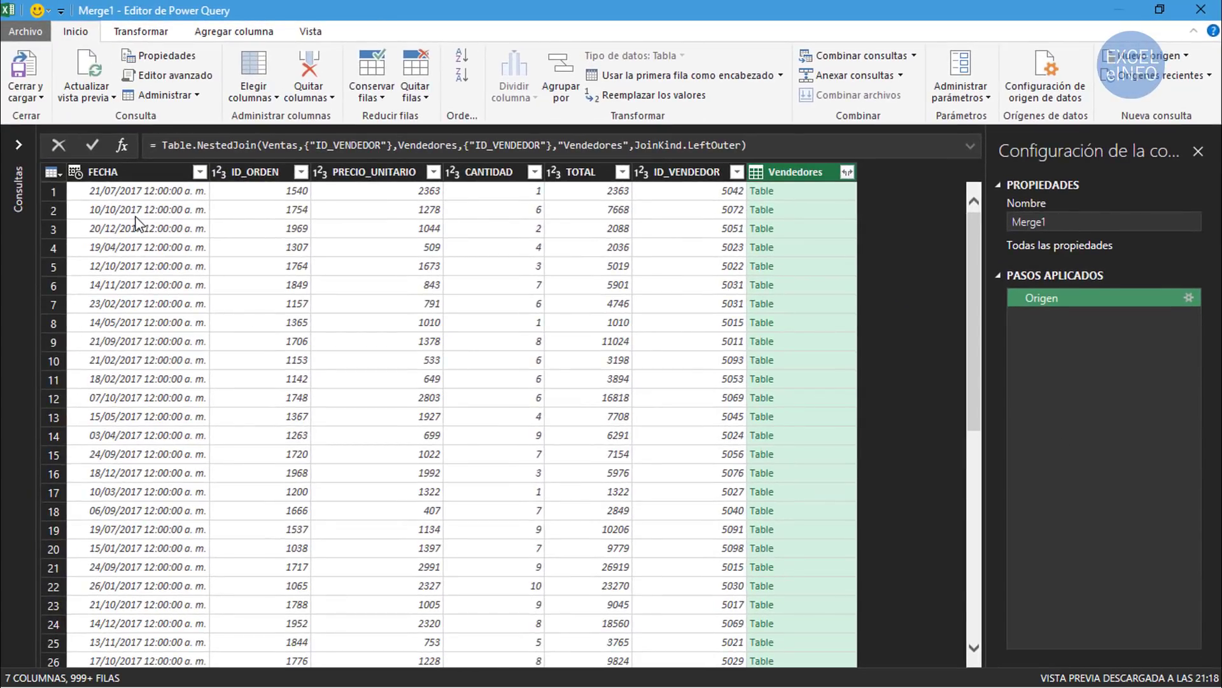
pyautogui.click(153, 174)
pyautogui.click(785, 192)
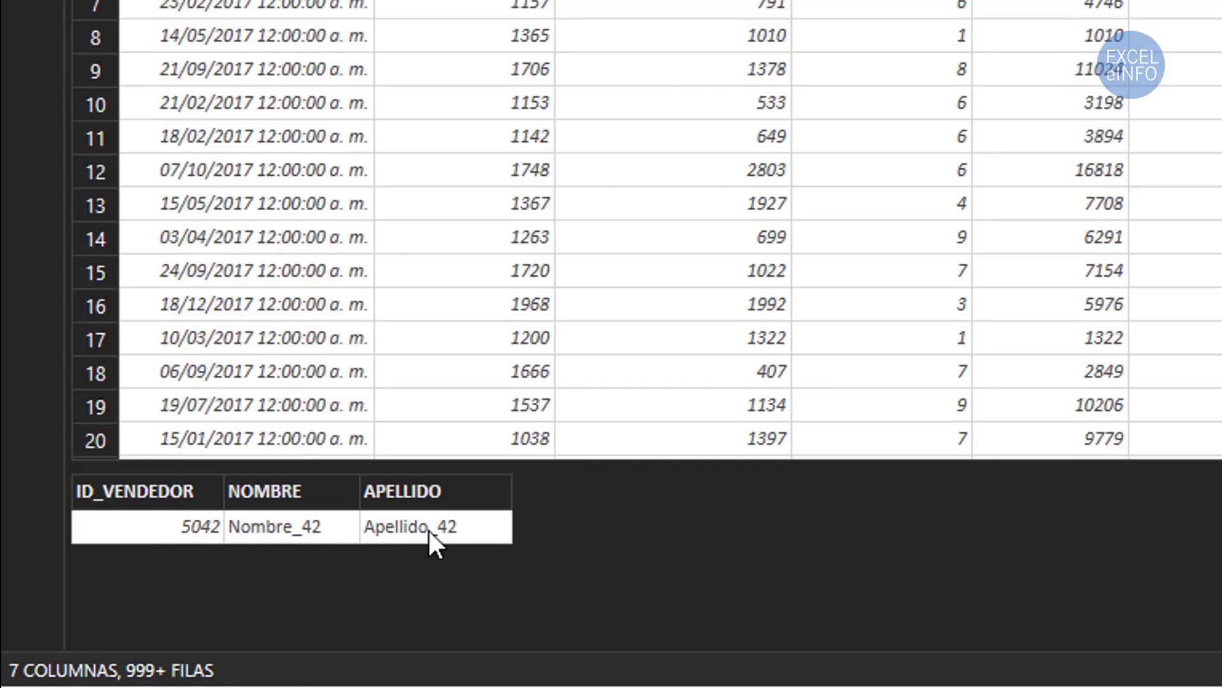
pyautogui.click(812, 210)
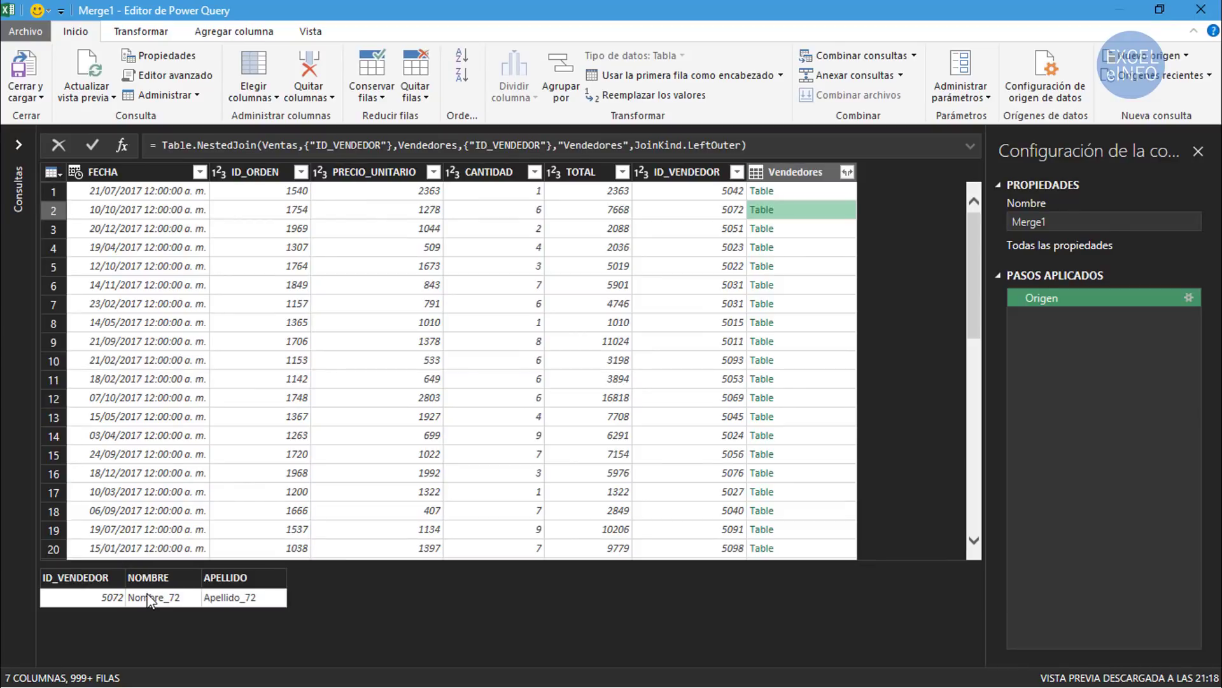
pyautogui.click(809, 229)
pyautogui.click(808, 247)
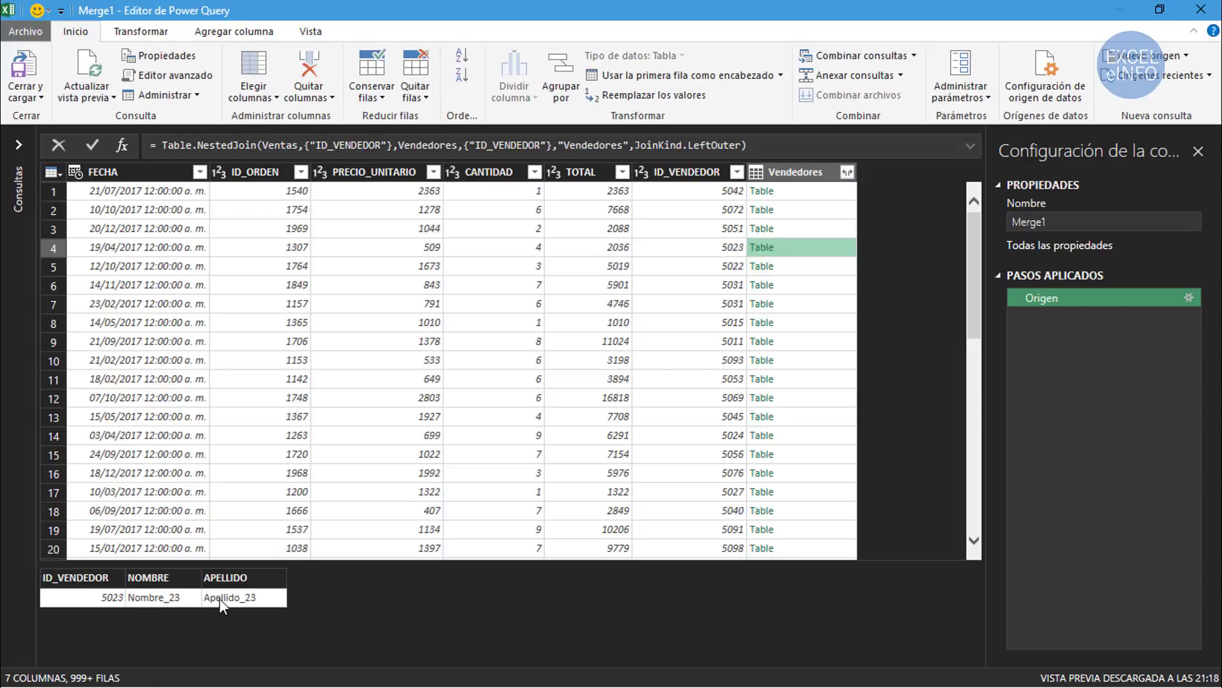
pyautogui.click(46, 249)
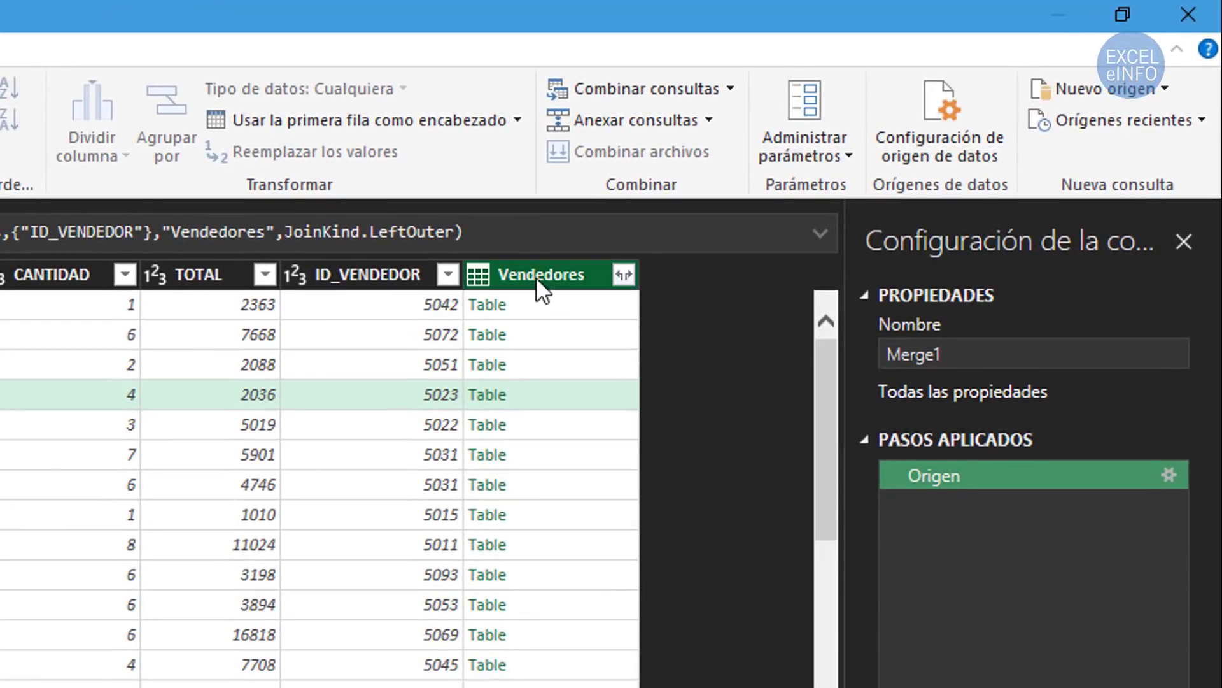
pyautogui.click(538, 276)
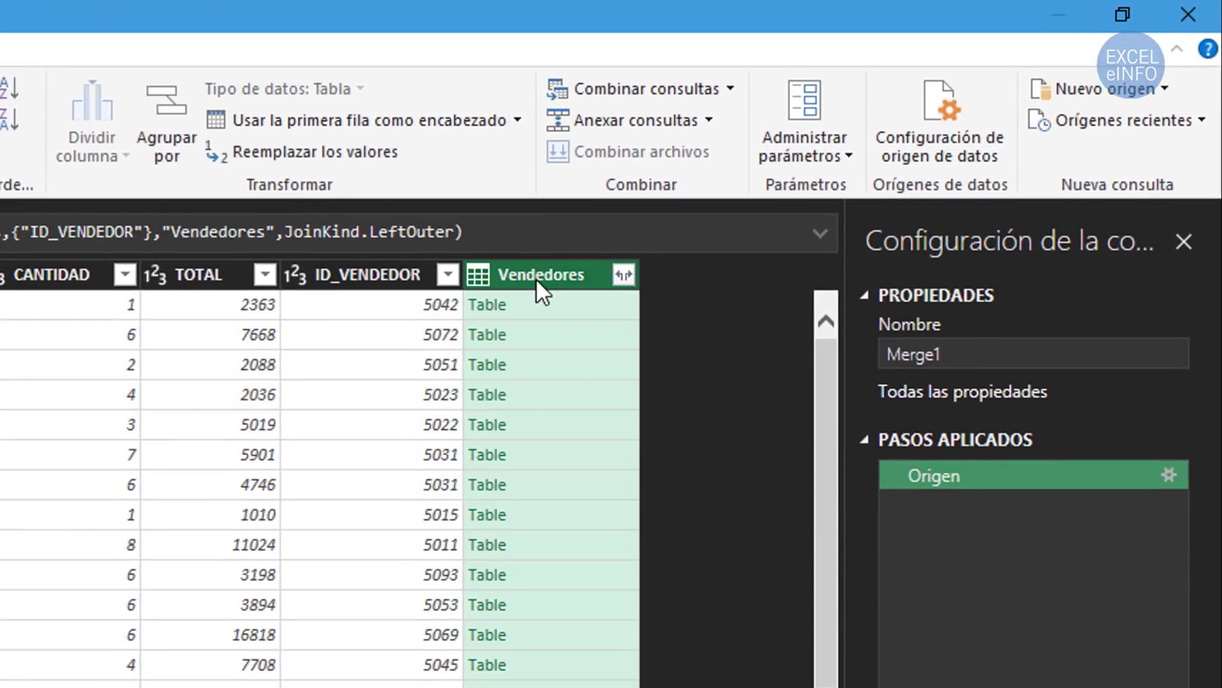
# Step: Expand the Vendedores column into only NOMBRE and APELLIDO, without the column-name prefix
pyautogui.click(623, 275)
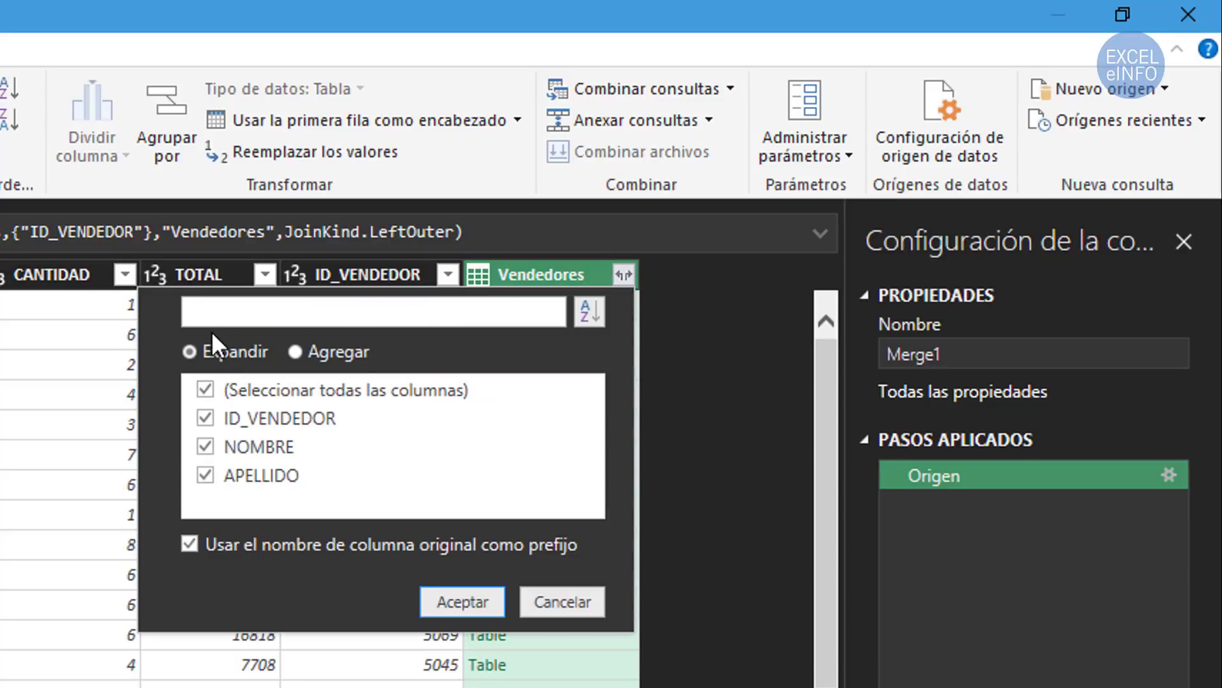
pyautogui.click(210, 389)
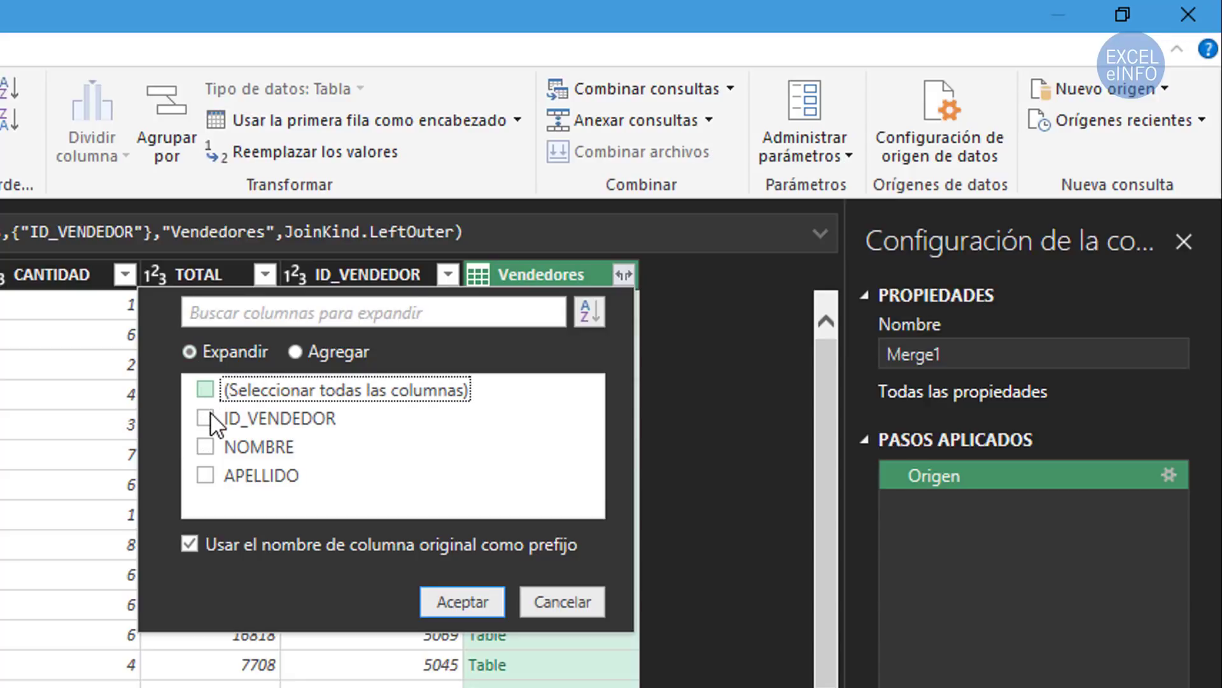
pyautogui.click(204, 445)
pyautogui.click(205, 475)
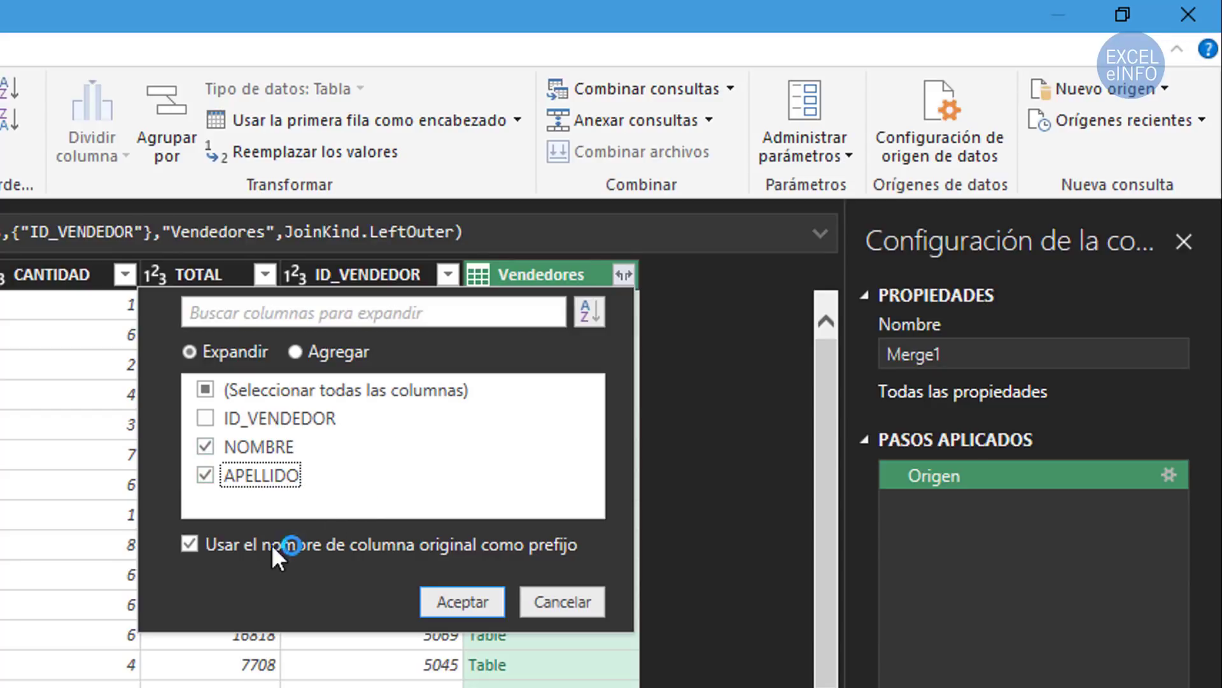
pyautogui.click(187, 545)
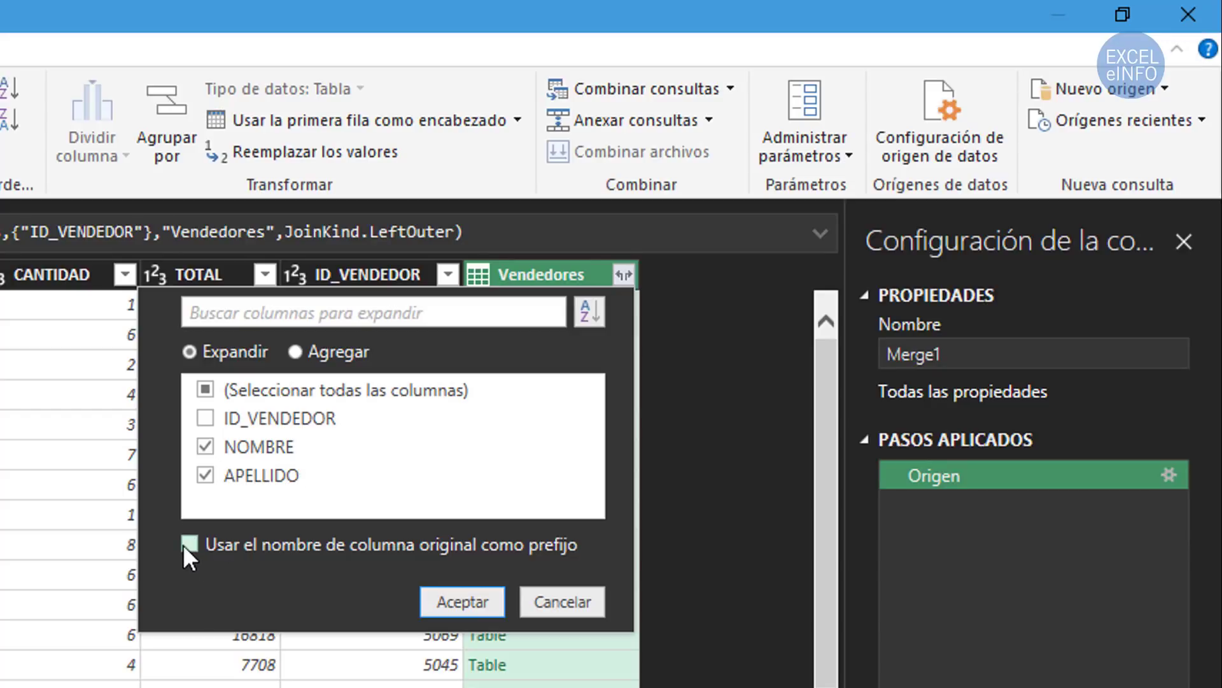
pyautogui.click(475, 599)
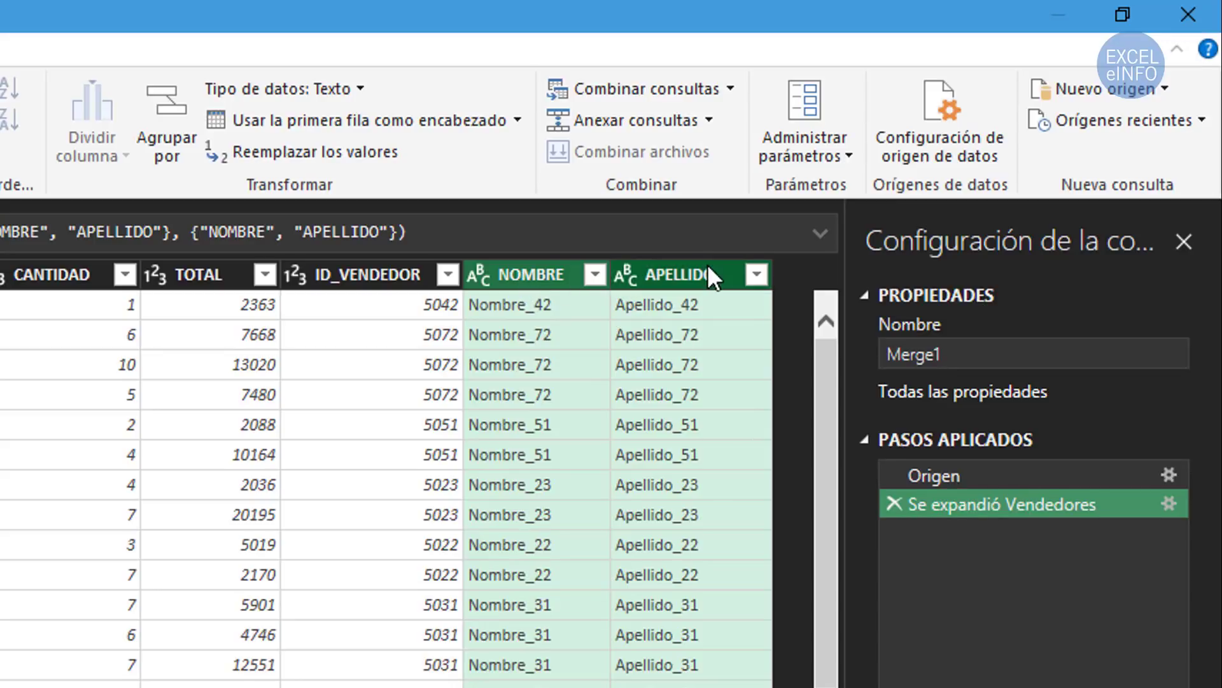
# Step: Rename the merged query from Merge1 to Combinada
pyautogui.click(637, 304)
pyautogui.click(573, 307)
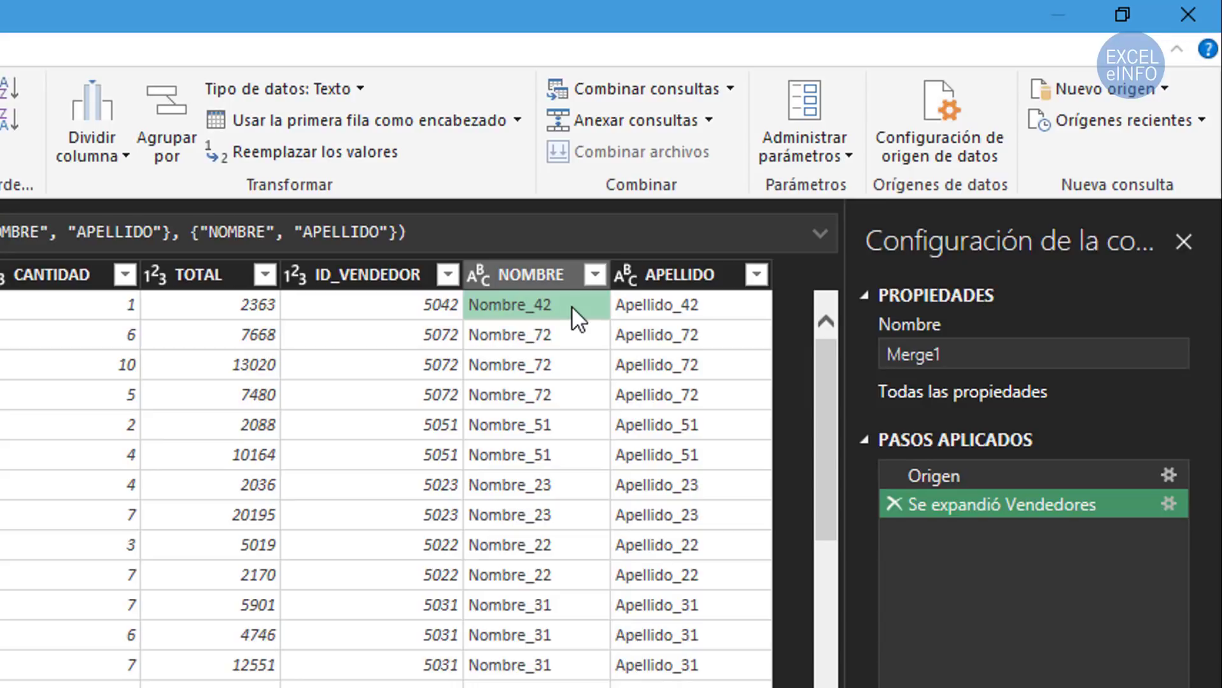
pyautogui.click(970, 354)
pyautogui.doubleClick(978, 364)
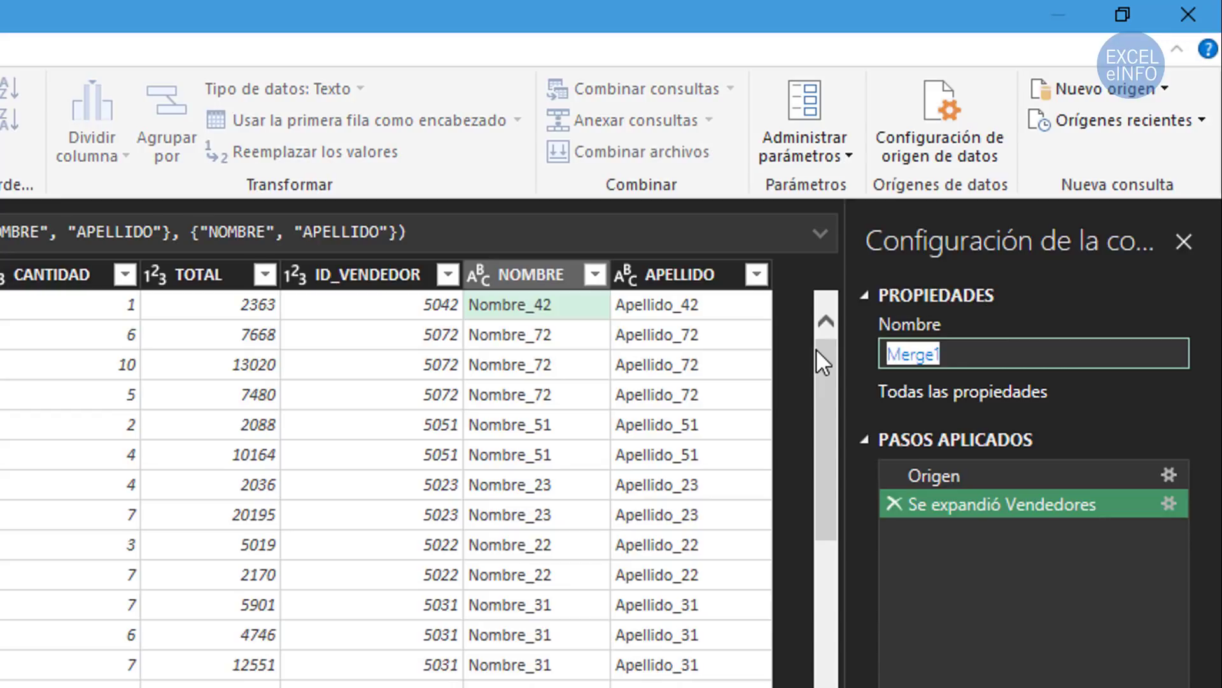
pyautogui.write('Combinad')
pyautogui.write('a')
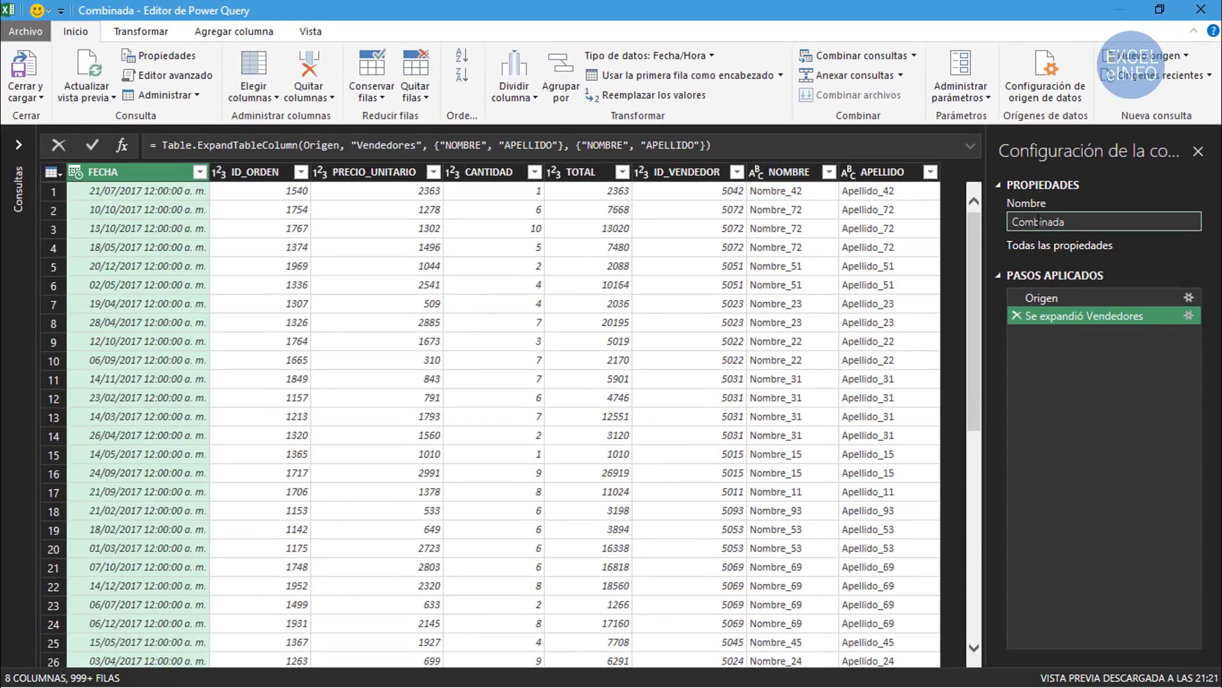
# Step: Make PRECIO_UNITARIO and TOTAL Moneda columns, then close the editor to choose where Combinada loads
pyautogui.click(376, 173)
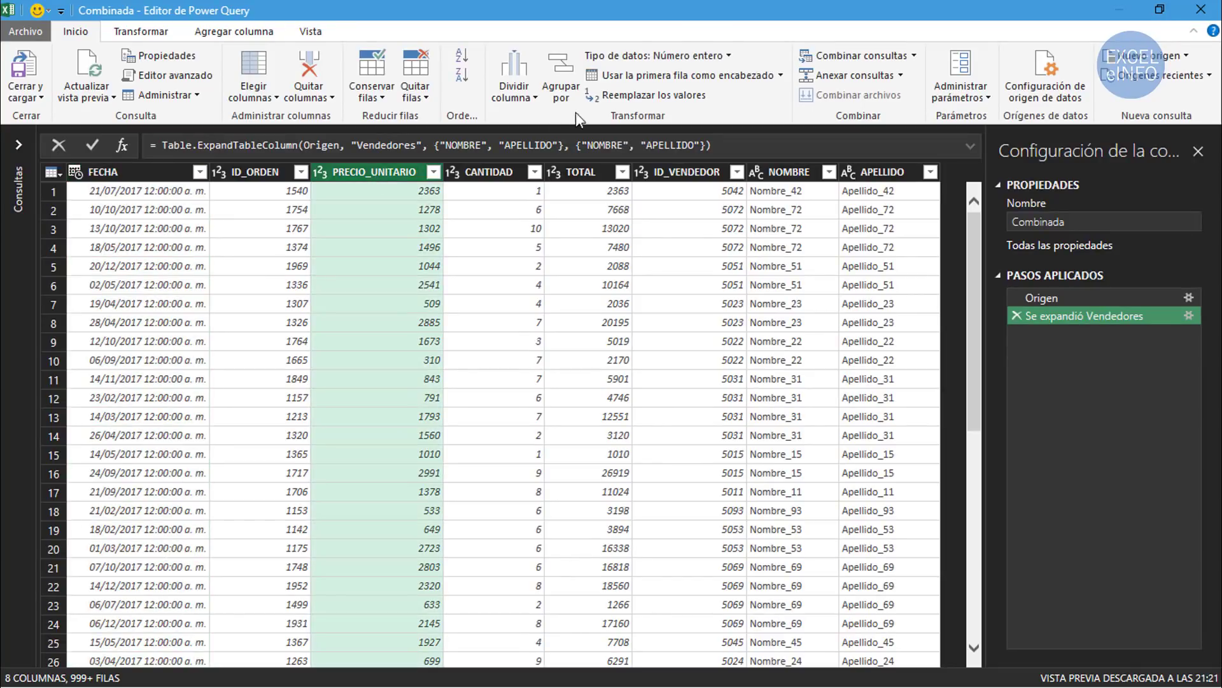
pyautogui.click(725, 54)
pyautogui.click(667, 97)
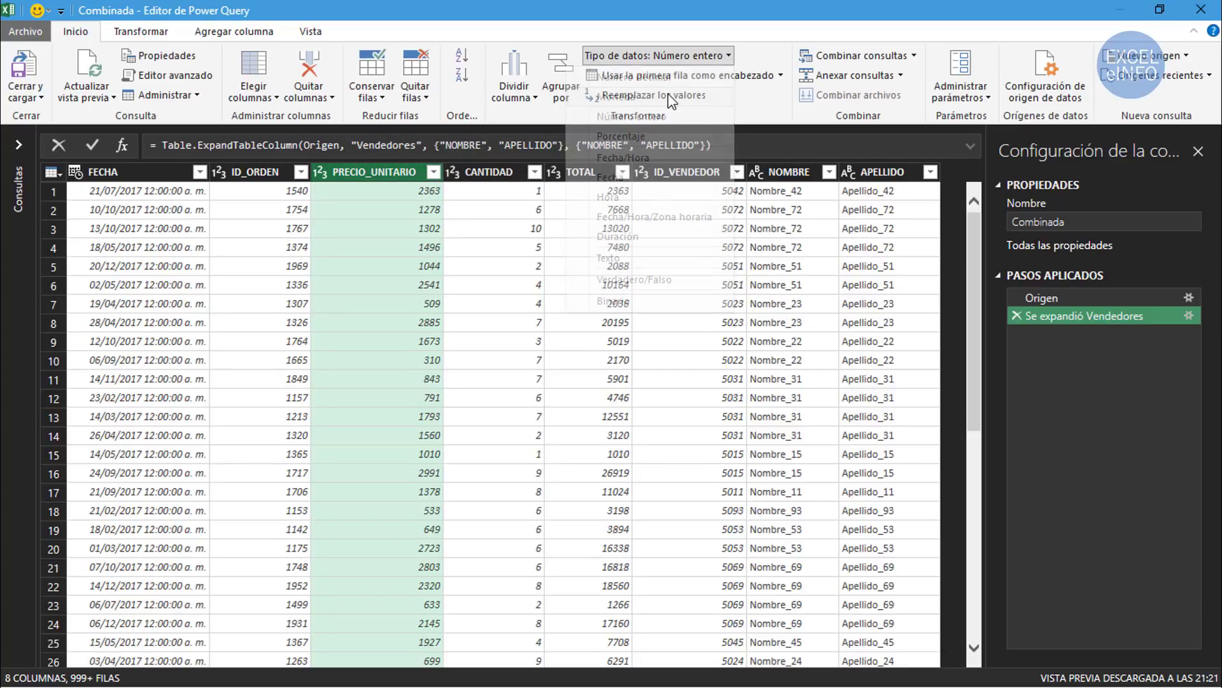
pyautogui.click(591, 173)
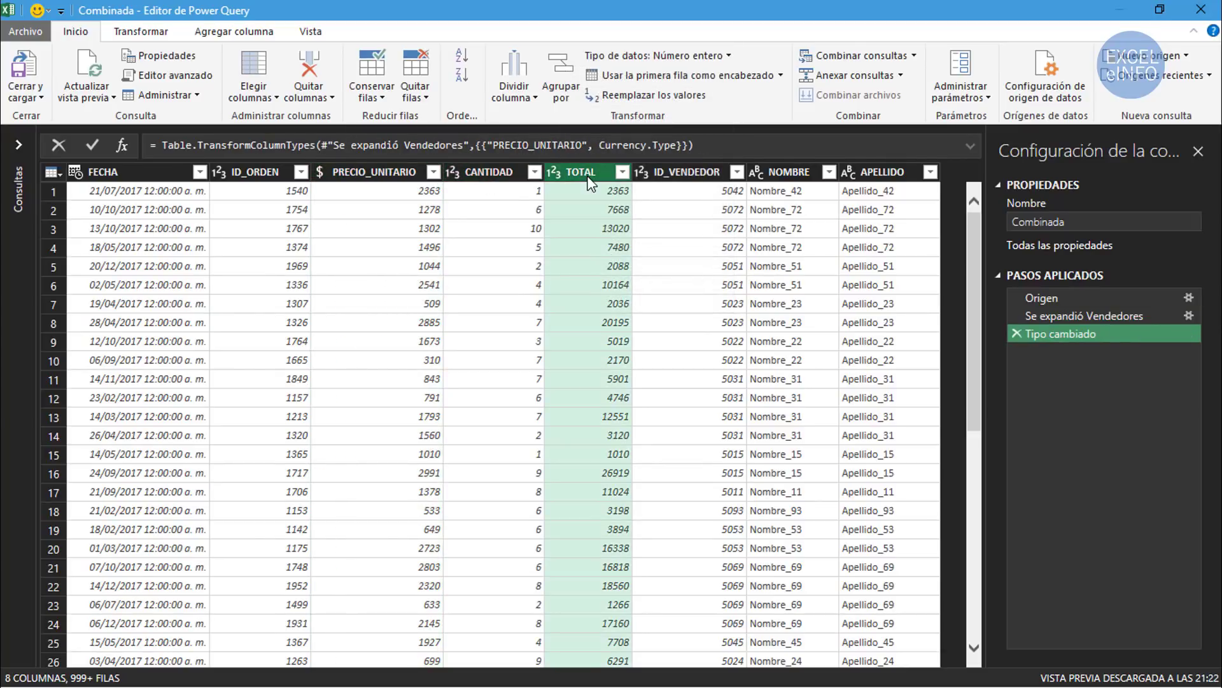
pyautogui.click(719, 57)
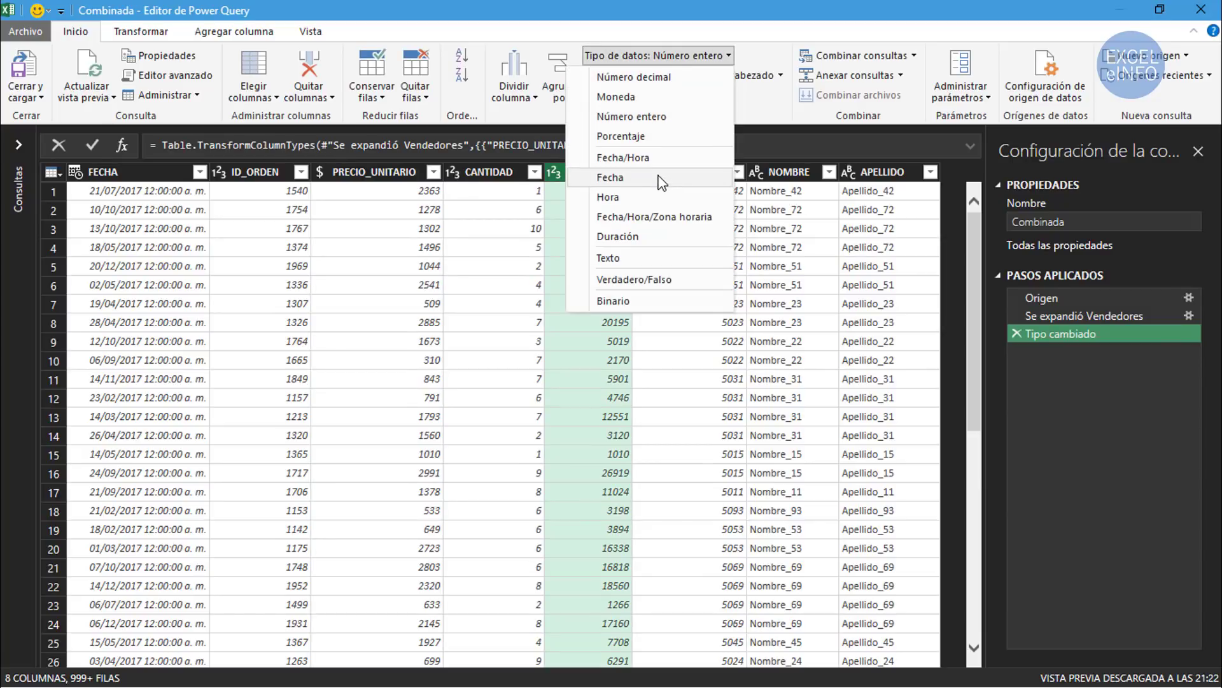
pyautogui.click(662, 99)
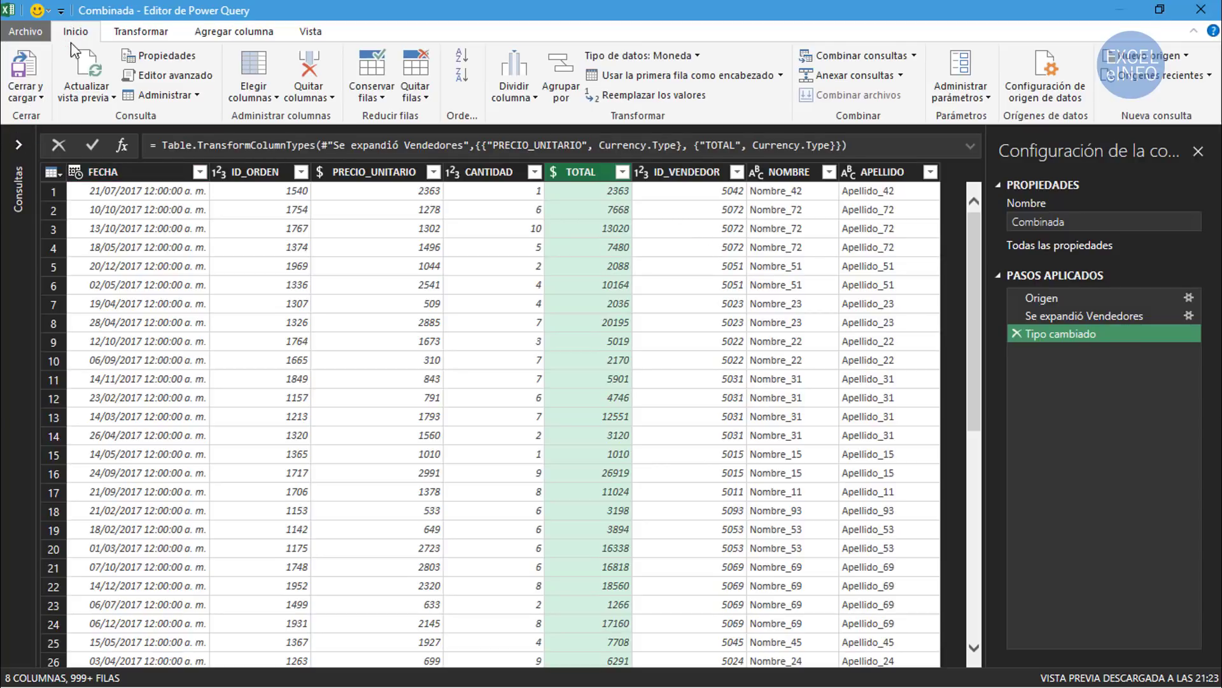
pyautogui.click(37, 98)
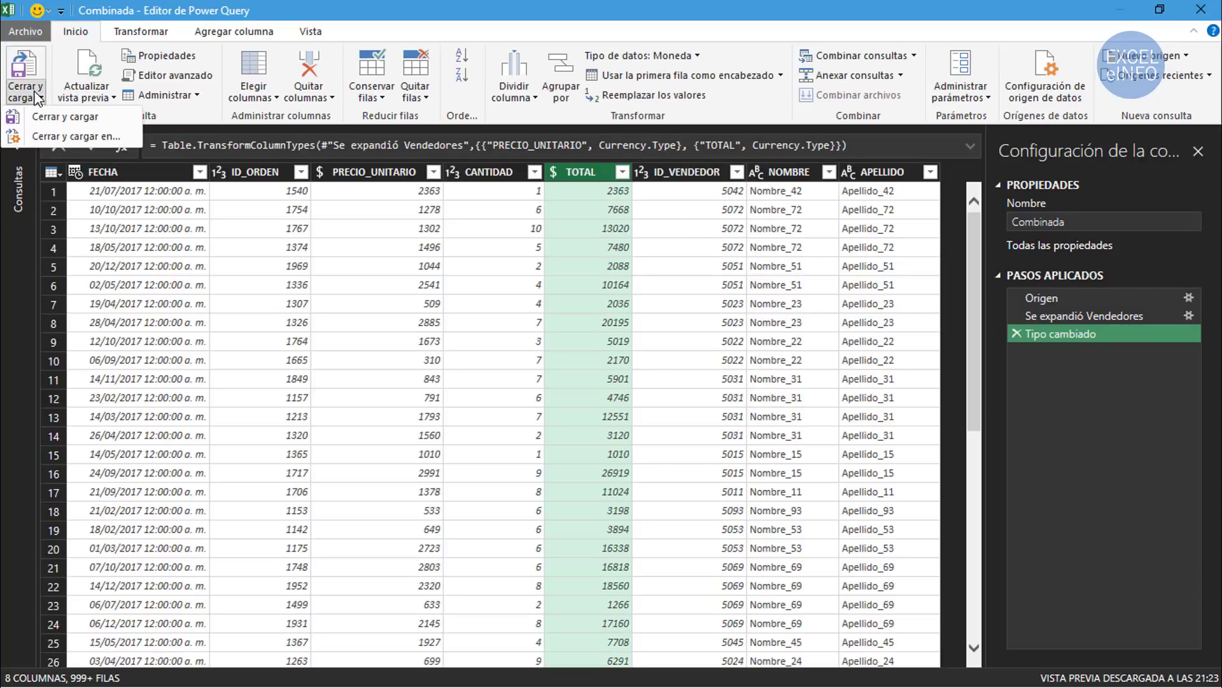
pyautogui.click(74, 137)
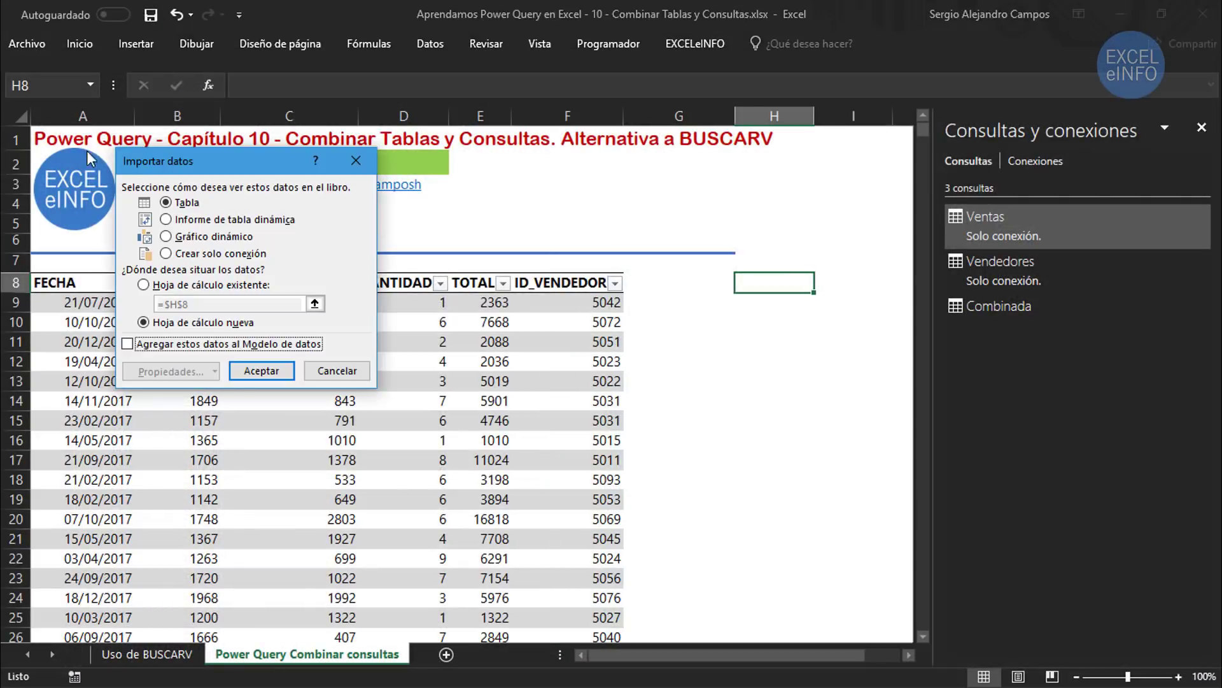
# Step: Load Combinada as a table on new sheet Hoja1, check its columns, then return to Combinar consultas
pyautogui.click(194, 203)
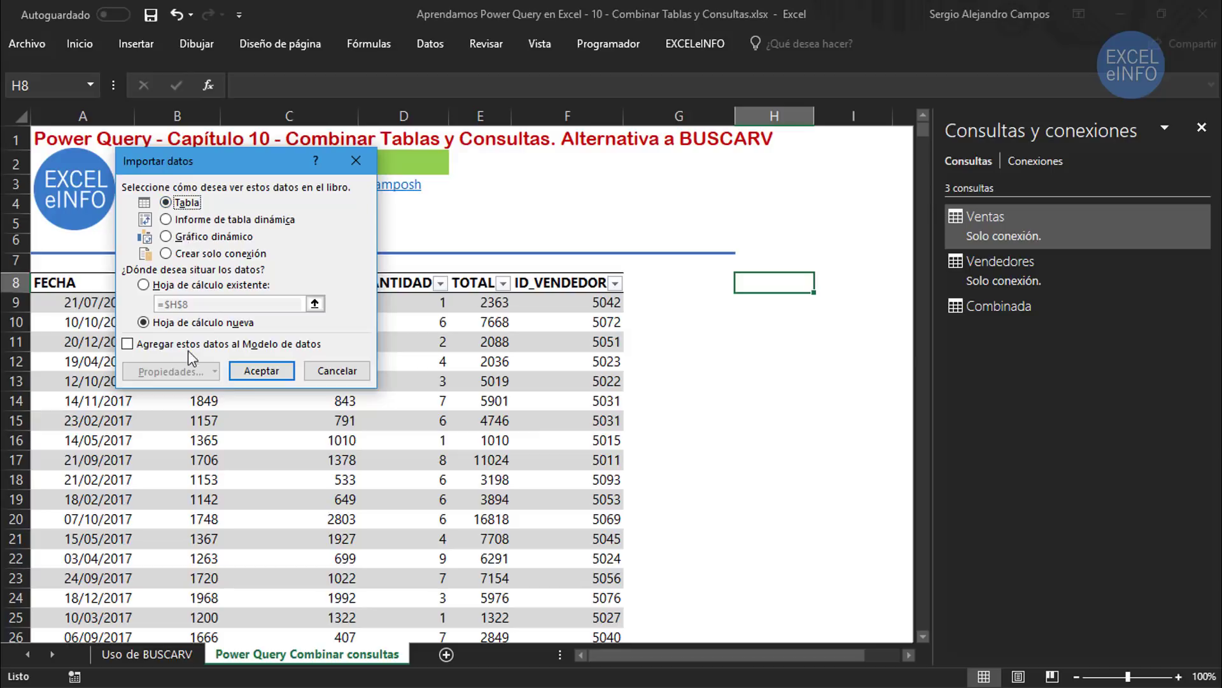
pyautogui.click(261, 371)
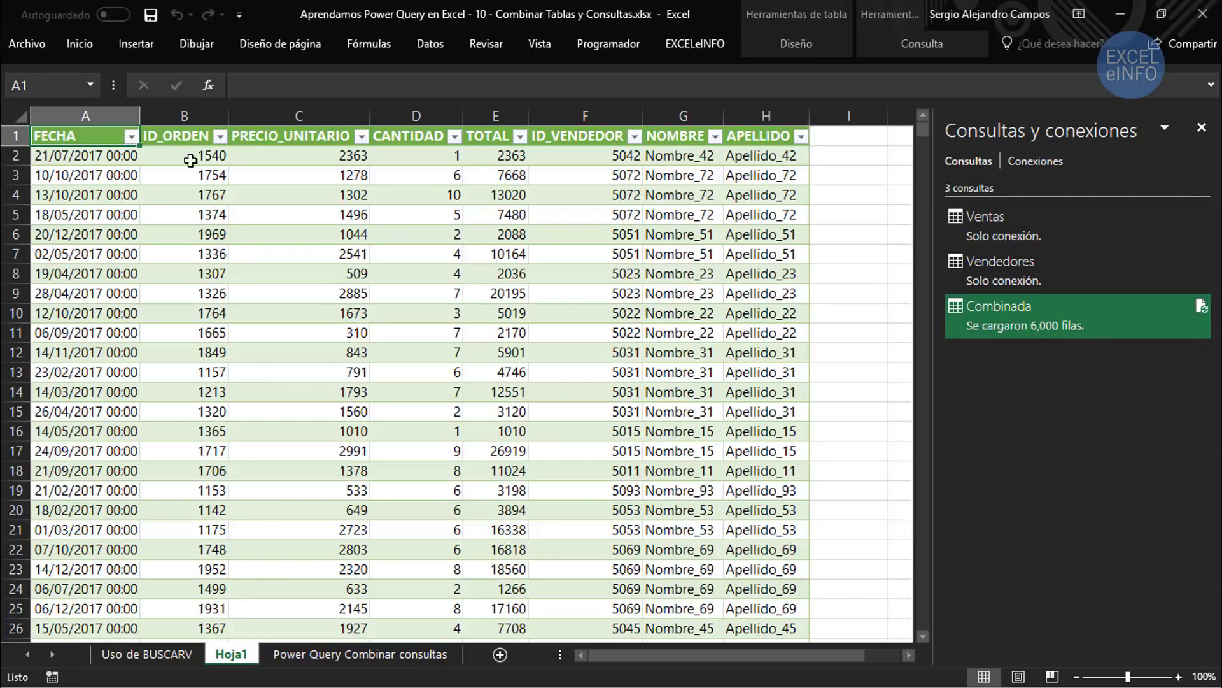
pyautogui.click(102, 139)
pyautogui.moveTo(164, 142); pyautogui.dragTo(754, 280)
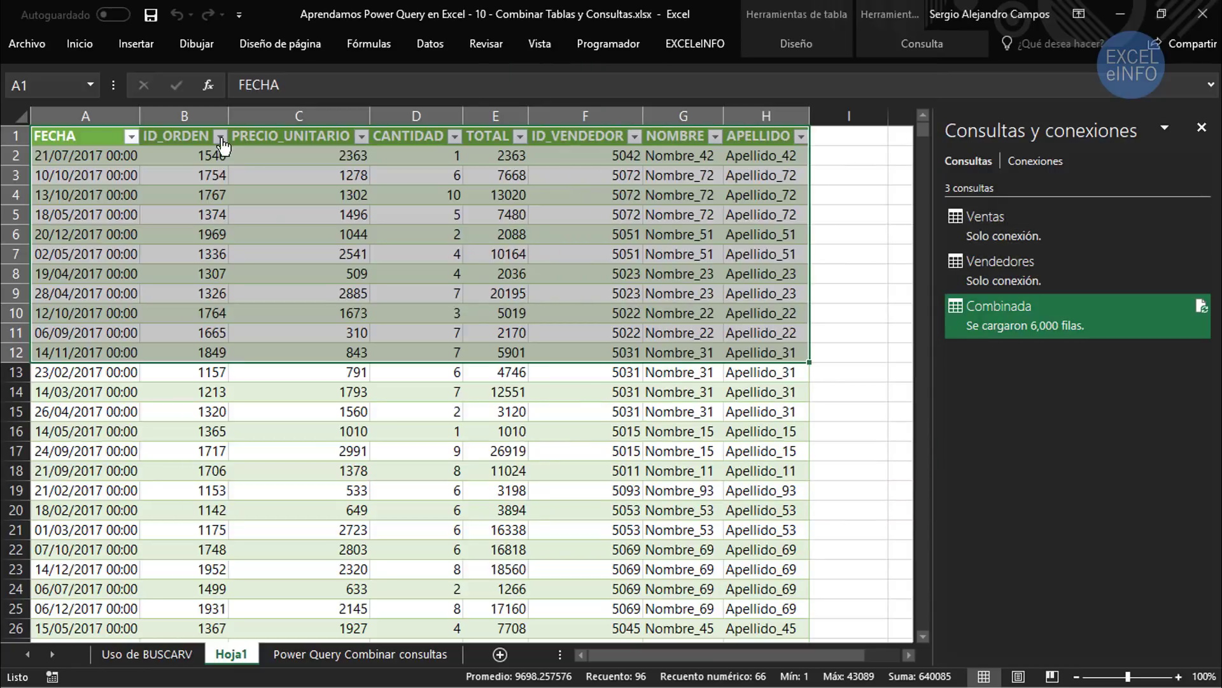
pyautogui.moveTo(95, 137)
pyautogui.mouseDown()
pyautogui.moveTo(405, 156)
pyautogui.moveTo(587, 492)
pyautogui.mouseUp()
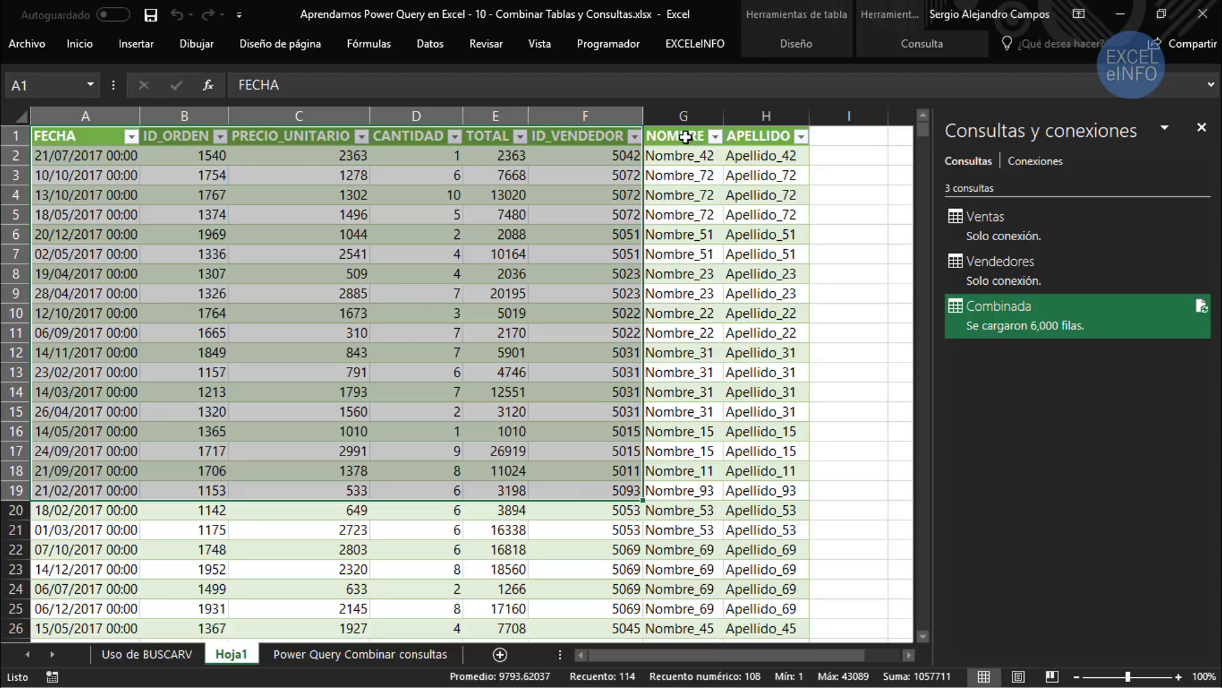
pyautogui.moveTo(685, 137)
pyautogui.mouseDown()
pyautogui.moveTo(747, 285)
pyautogui.moveTo(754, 451)
pyautogui.mouseUp()
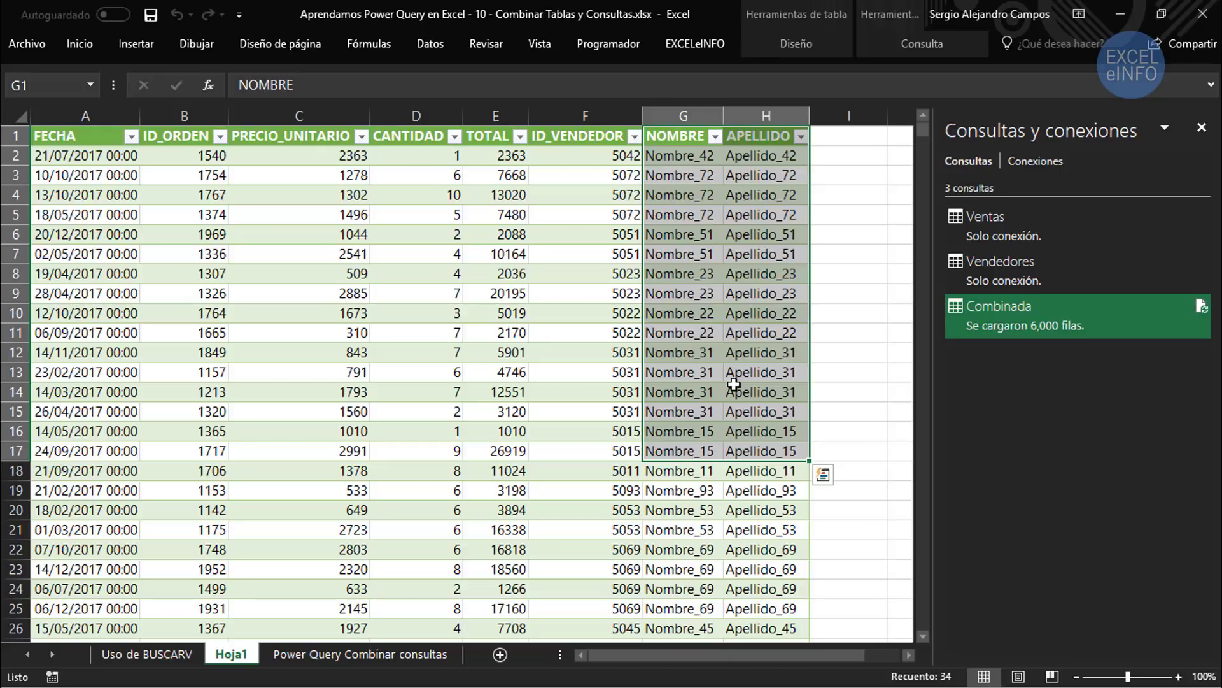
pyautogui.moveTo(985, 226)
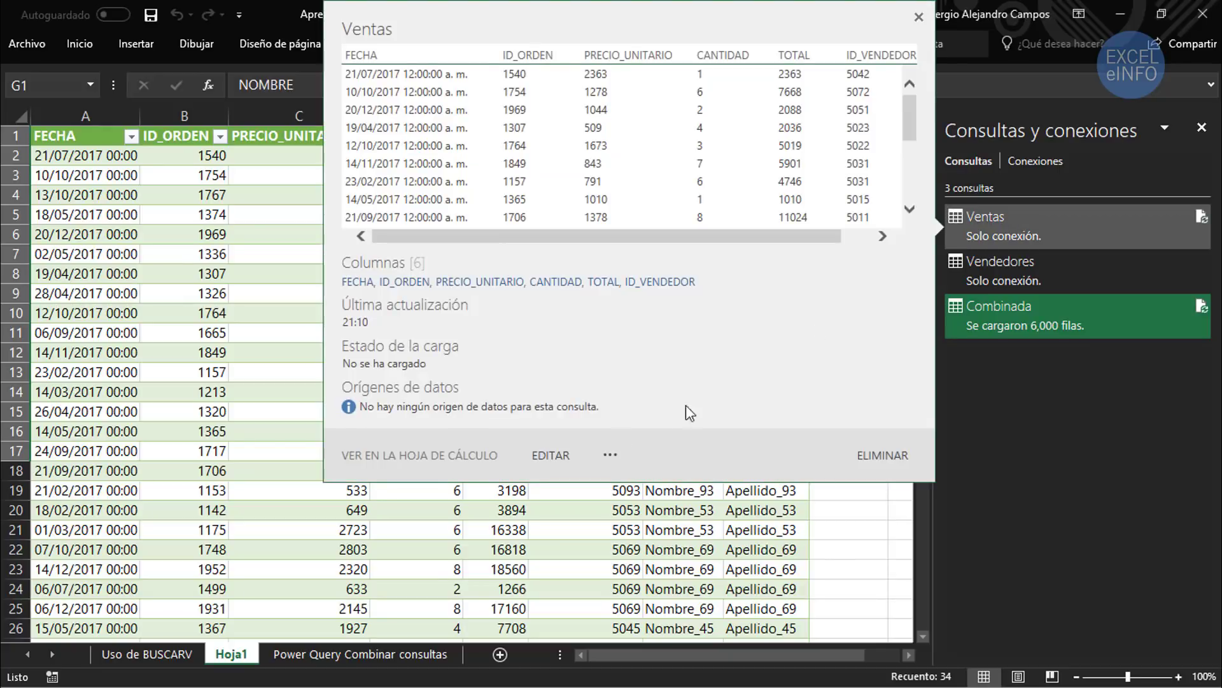
pyautogui.click(407, 655)
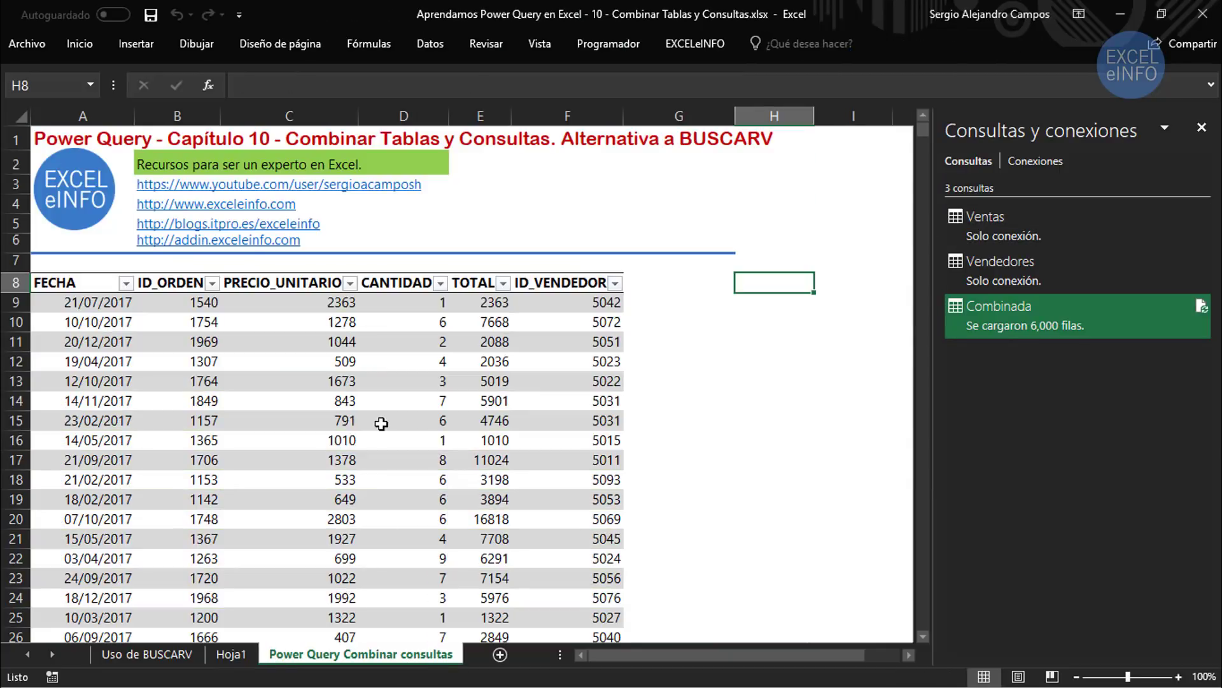
# Step: Look at the Bases folder briefly, then come back to the sales workbook
pyautogui.click(381, 424)
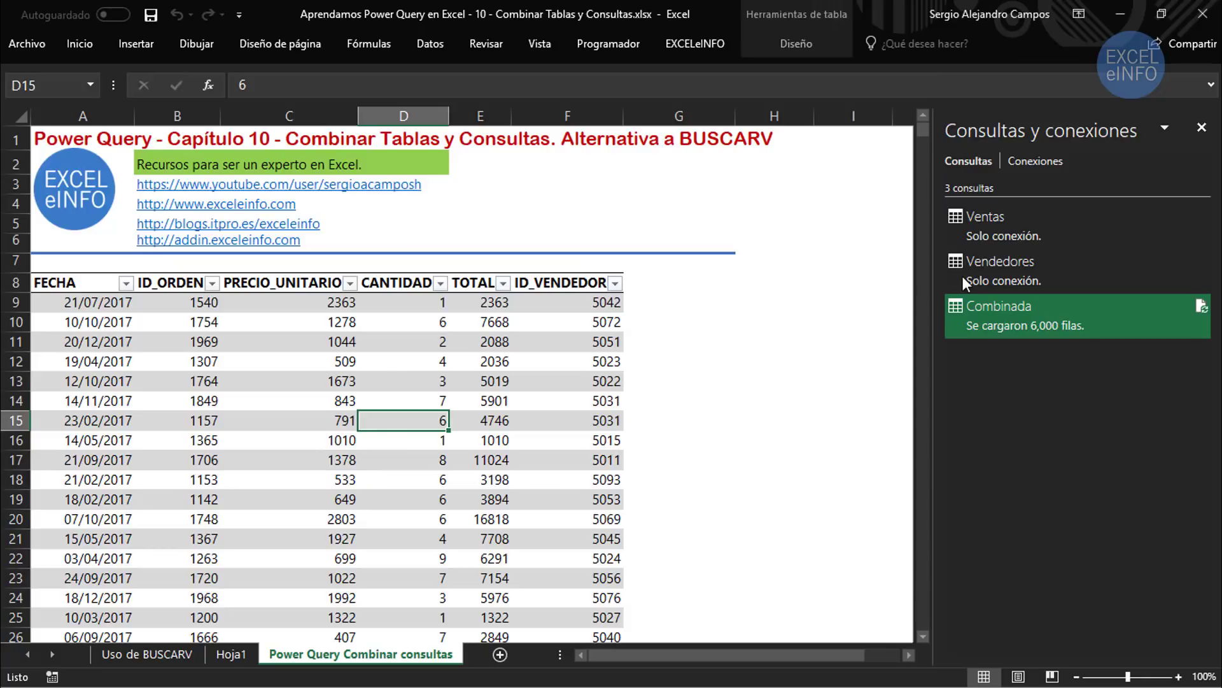
pyautogui.hotkey('alt', 'Tab')
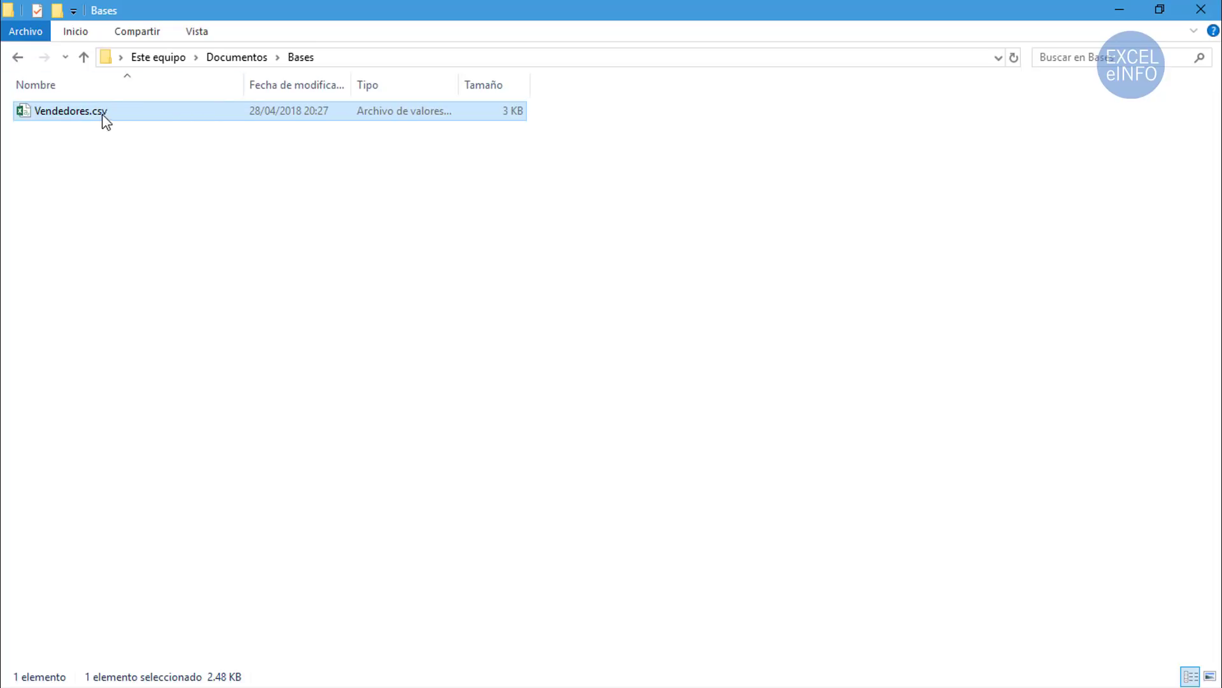
pyautogui.hotkey('alt', 'Tab')
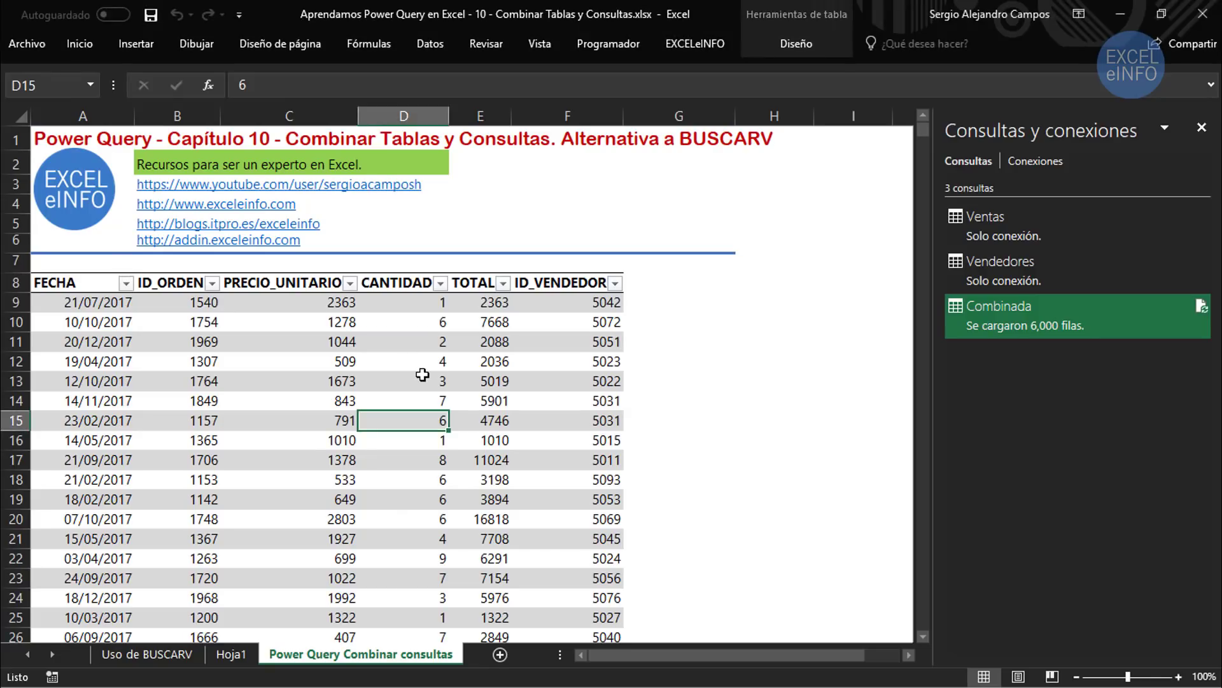
# Step: In Hoja1, inspect seller 5042's ID, NOMBRE and APELLIDO cells in row 2, then bring up the Bases folder
pyautogui.click(239, 658)
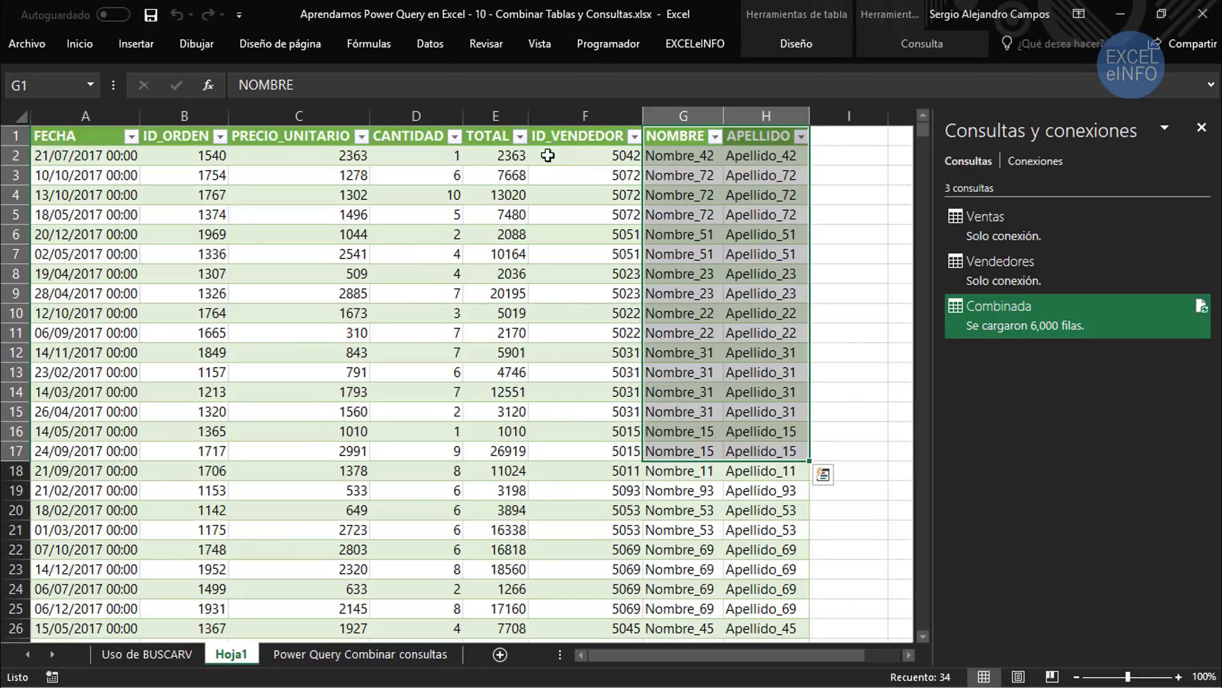
pyautogui.click(578, 160)
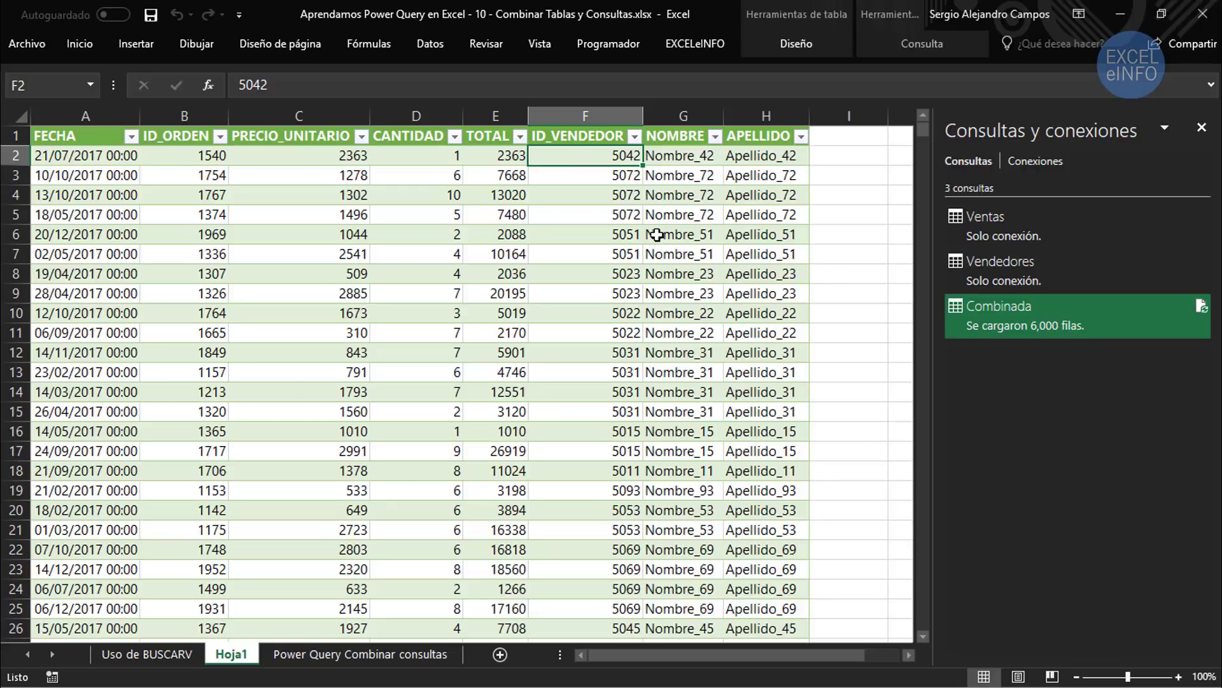
pyautogui.press('Right')
pyautogui.hotkey('shift', 'Right')
pyautogui.press('Left')
pyautogui.press('Right')
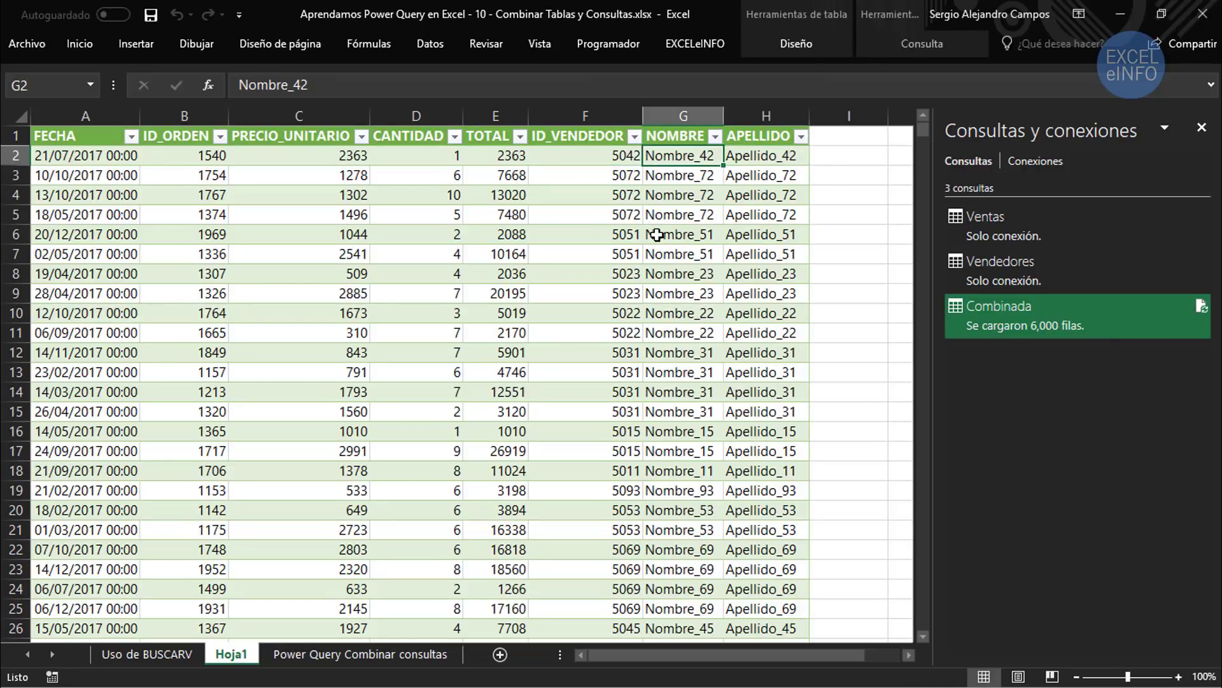
pyautogui.hotkey('alt', 'Tab')
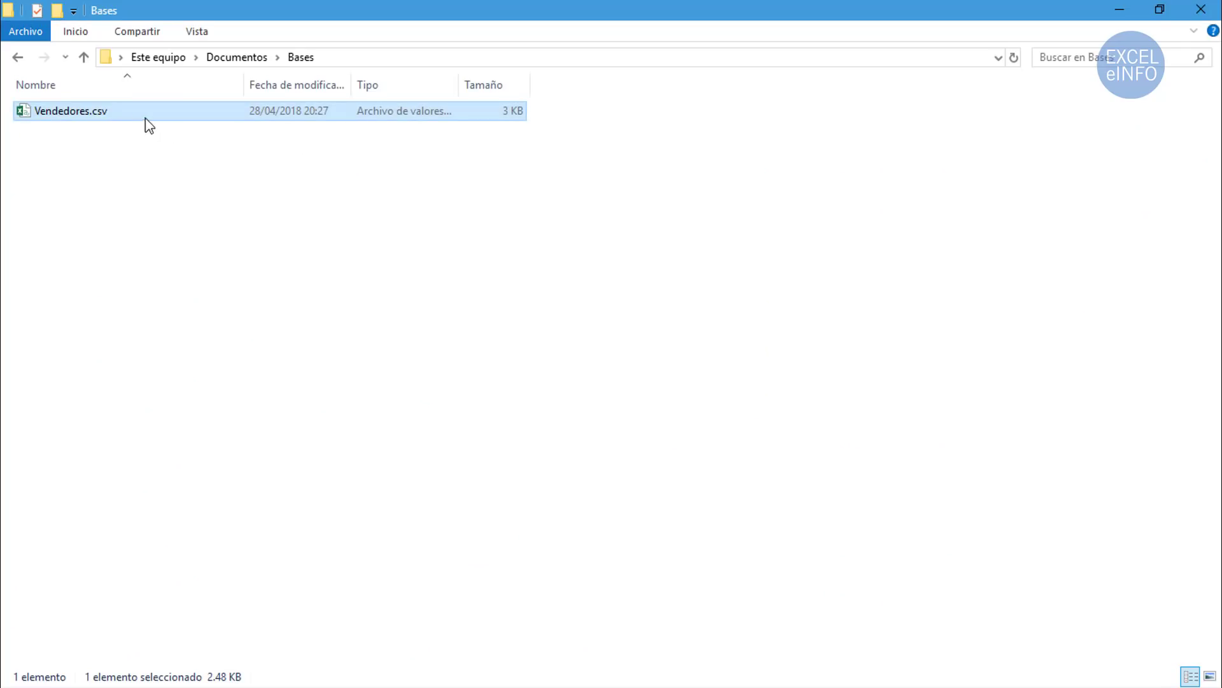
# Step: Open Vendedores.csv in Notepad++ and replace seller 5042's Nombre_42 with Sergio
pyautogui.rightClick(140, 114)
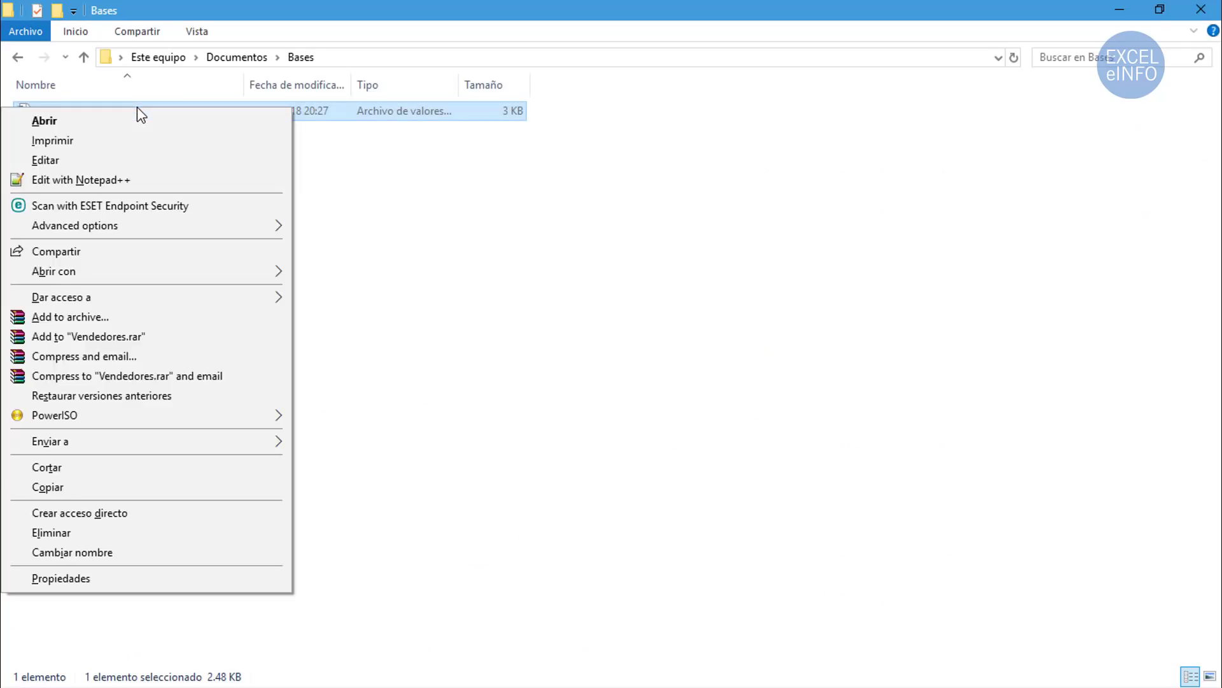
pyautogui.click(143, 175)
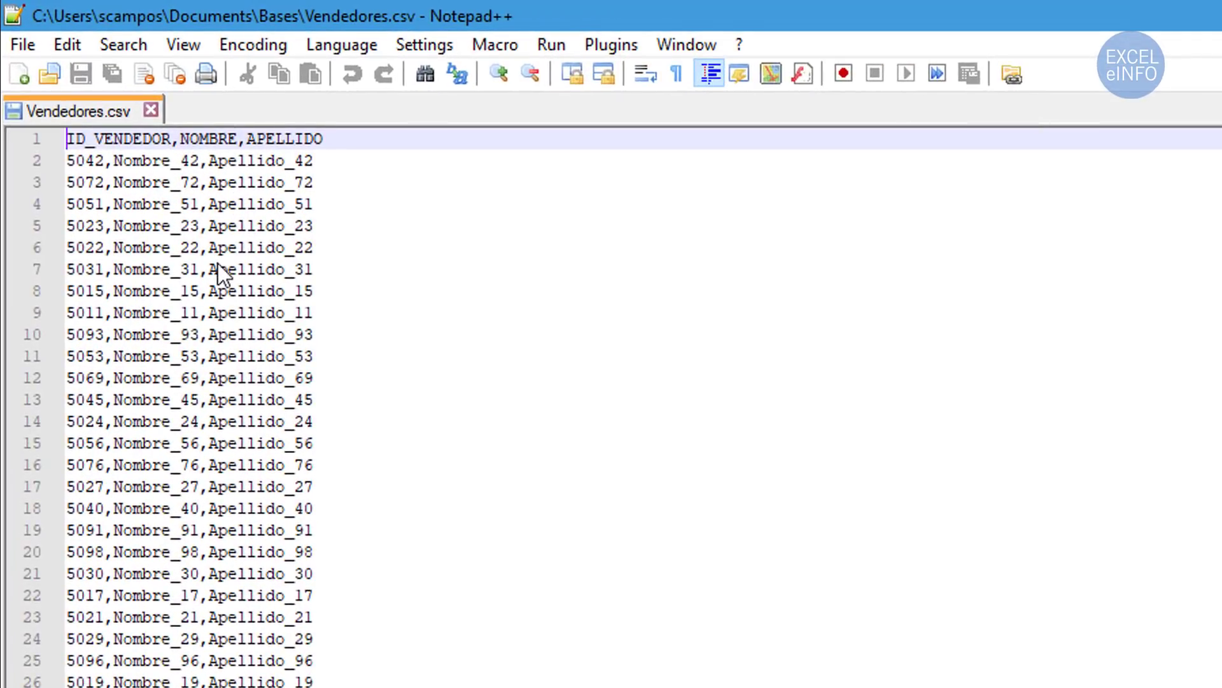
pyautogui.press('Down')
pyautogui.press('Right')
pyautogui.press('Right')
pyautogui.press('Right')
pyautogui.press('Right')
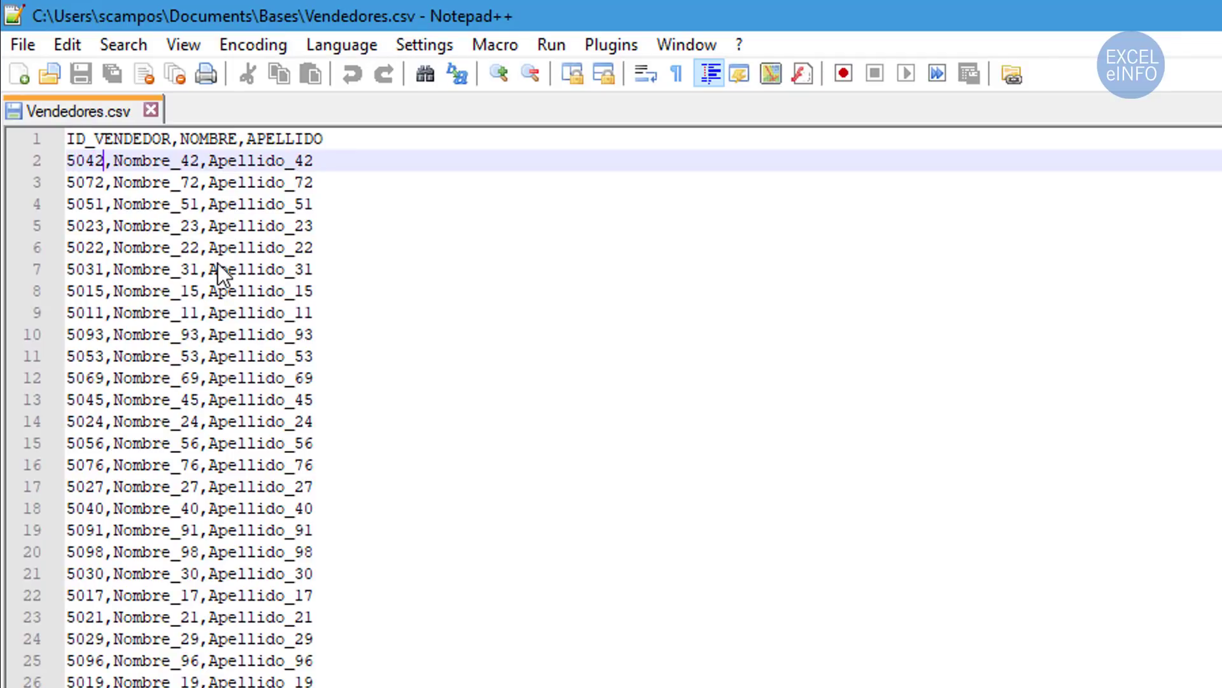
pyautogui.press('Right')
pyautogui.press('Right')
pyautogui.press('Left')
pyautogui.press('Right')
pyautogui.hotkey('shift', 'Right')
pyautogui.hotkey('shift', 'Right')
pyautogui.hotkey('shift', 'Right')
pyautogui.hotkey('shift', 'Right')
pyautogui.hotkey('shift', 'Right')
pyautogui.hotkey('shift', 'Right')
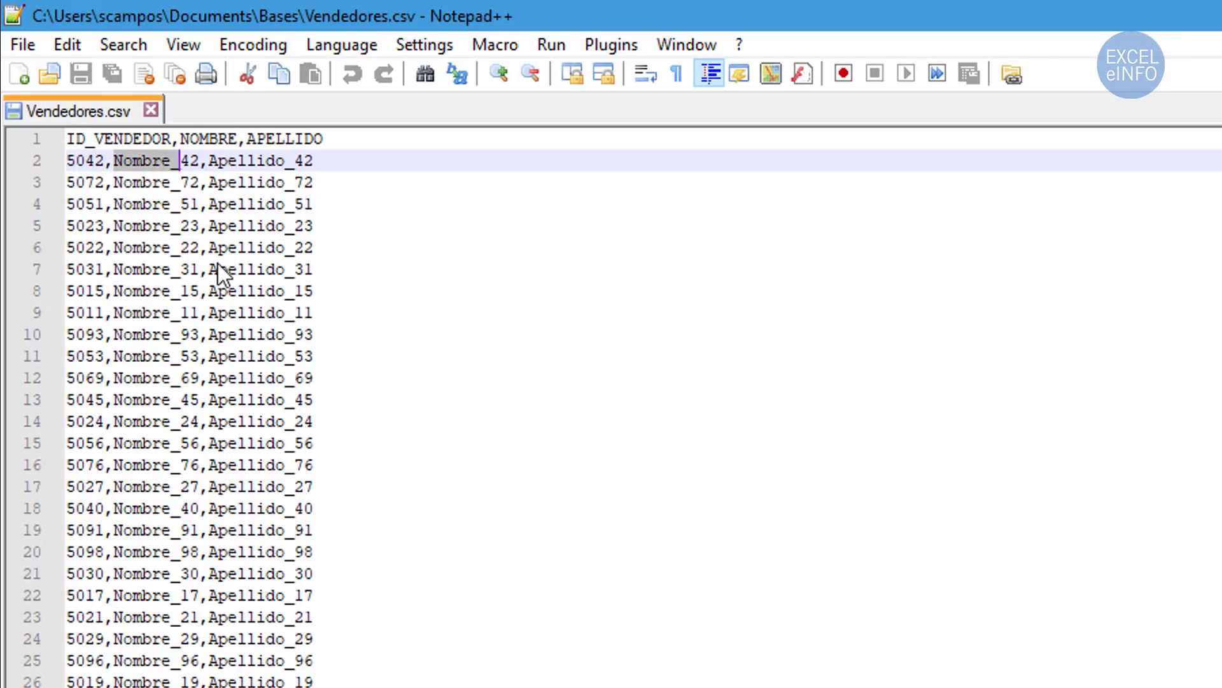
pyautogui.hotkey('shift', 'Right')
pyautogui.hotkey('shift', 'Right')
pyautogui.write('Sergio')
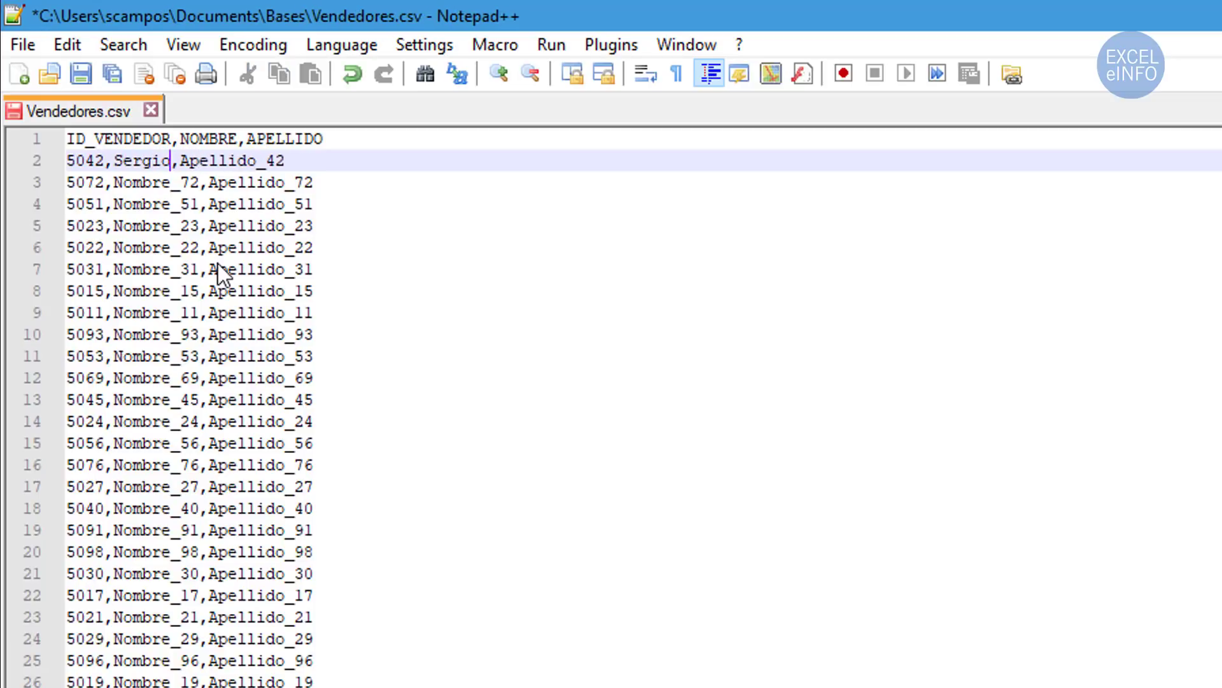
# Step: Replace seller 5042's Apellido_42 with Campos on line 2
pyautogui.press('Right')
pyautogui.hotkey('shift', 'Right')
pyautogui.hotkey('shift', 'Right')
pyautogui.hotkey('shift', 'Right')
pyautogui.hotkey('shift', 'Right')
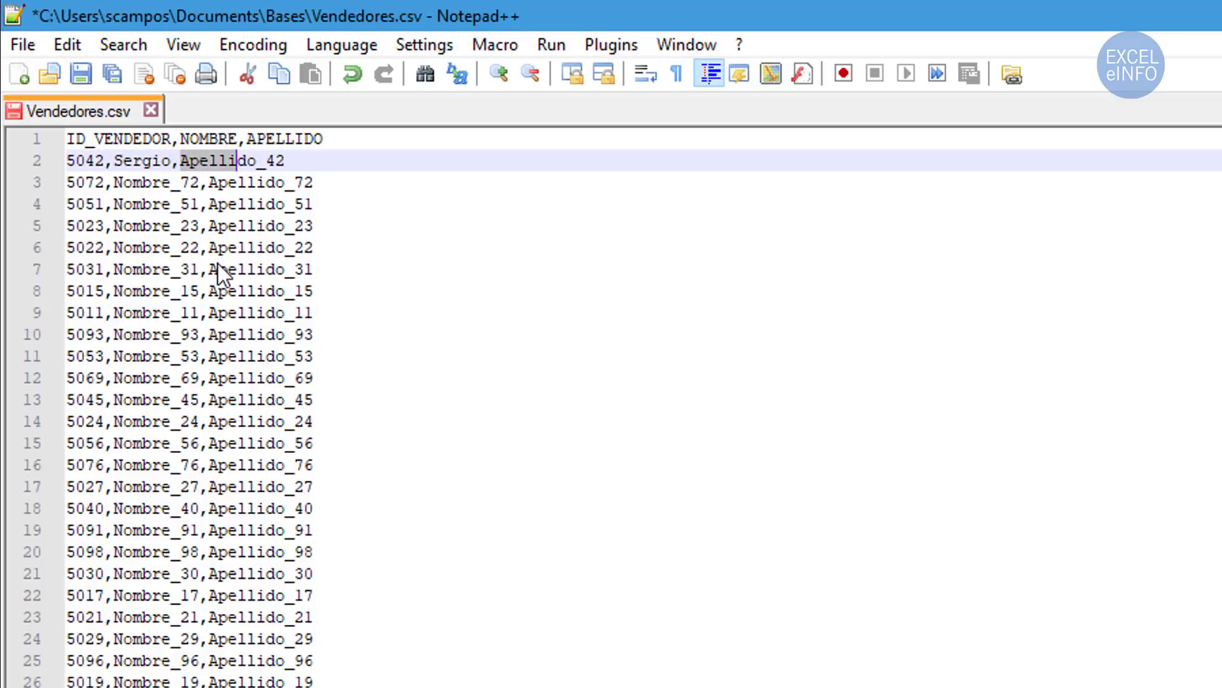
pyautogui.hotkey('shift', 'Right')
pyautogui.hotkey('shift', 'Right')
pyautogui.hotkey('shift', 'Right')
pyautogui.hotkey('shift', 'Right')
pyautogui.hotkey('shift', 'Right')
pyautogui.write('Cam')
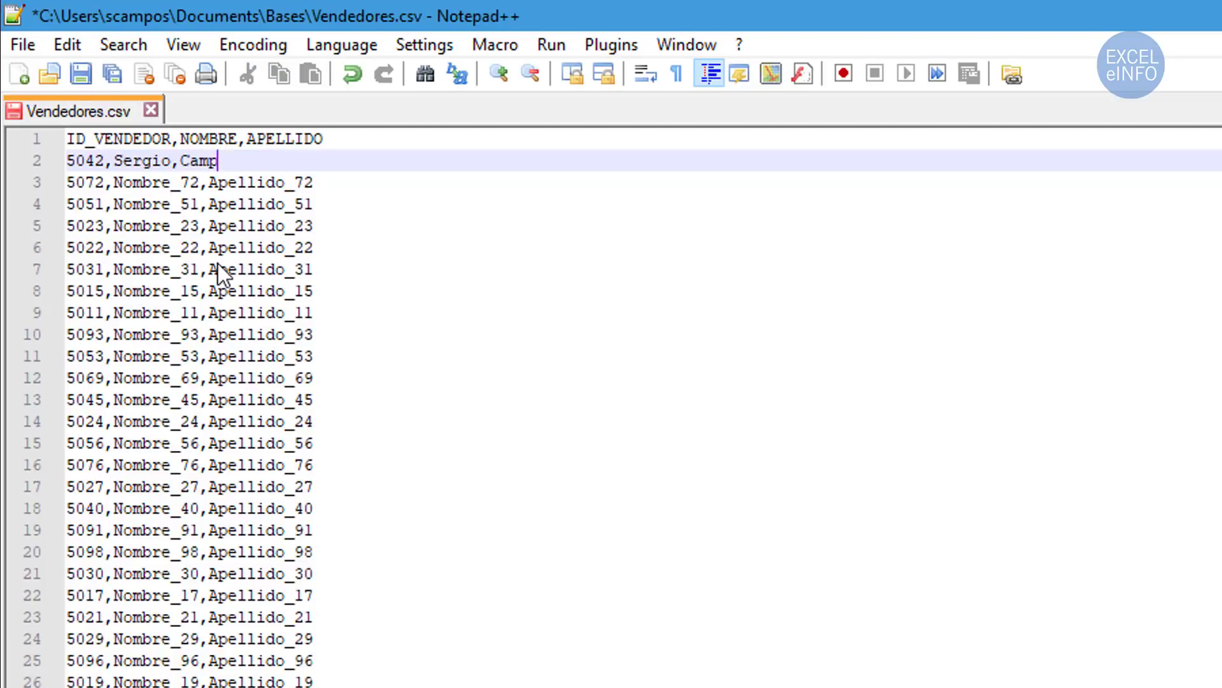
pyautogui.write('pos')
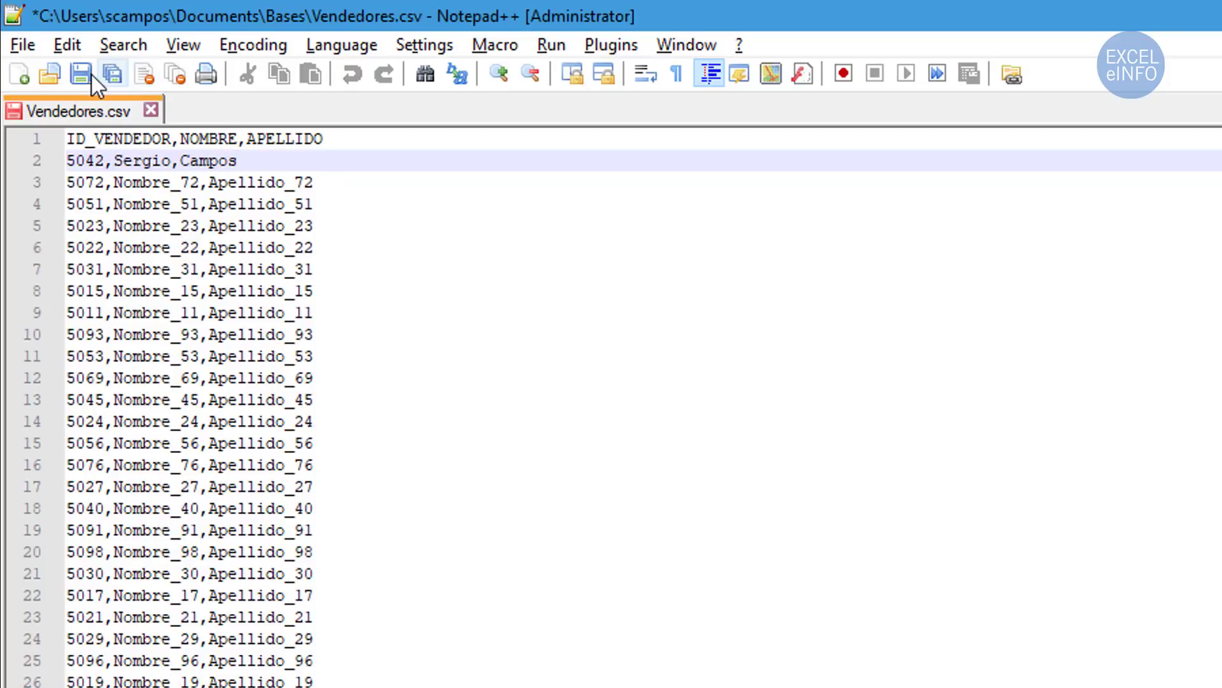
# Step: Close Excel's open copy of Vendedores.csv without saving
pyautogui.hotkey('alt', 'Tab')
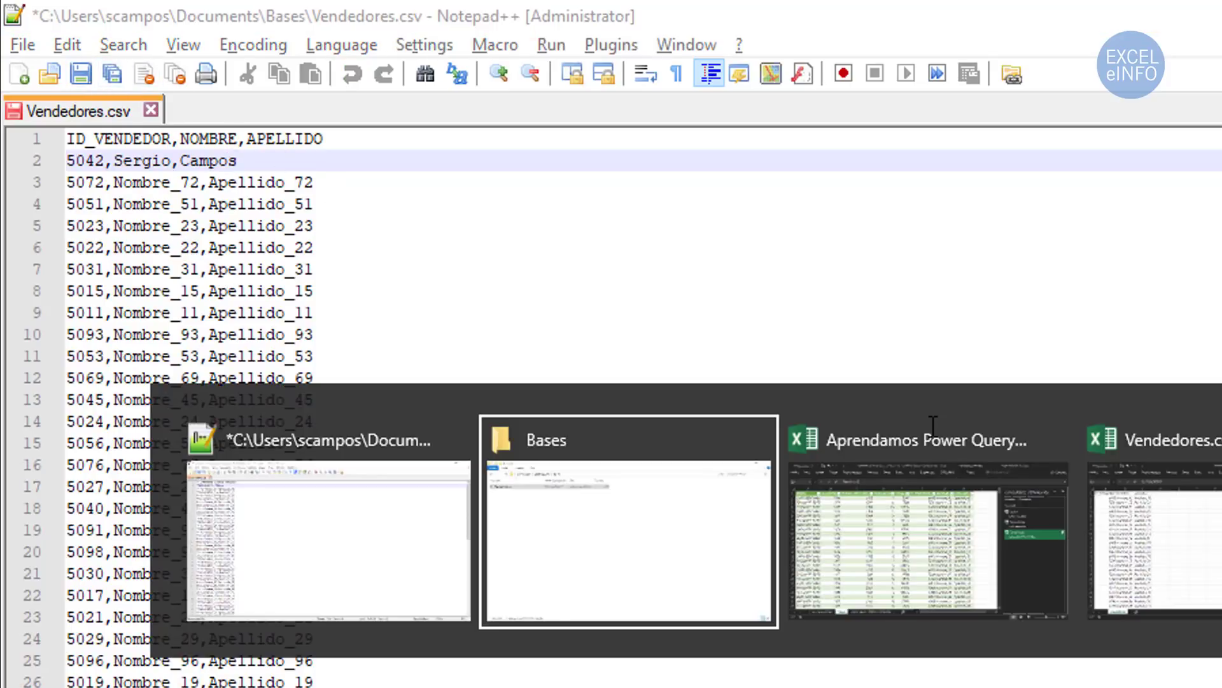
pyautogui.hotkey('alt', 'Tab')
pyautogui.hotkey('alt', 'Tab')
pyautogui.click(238, 268)
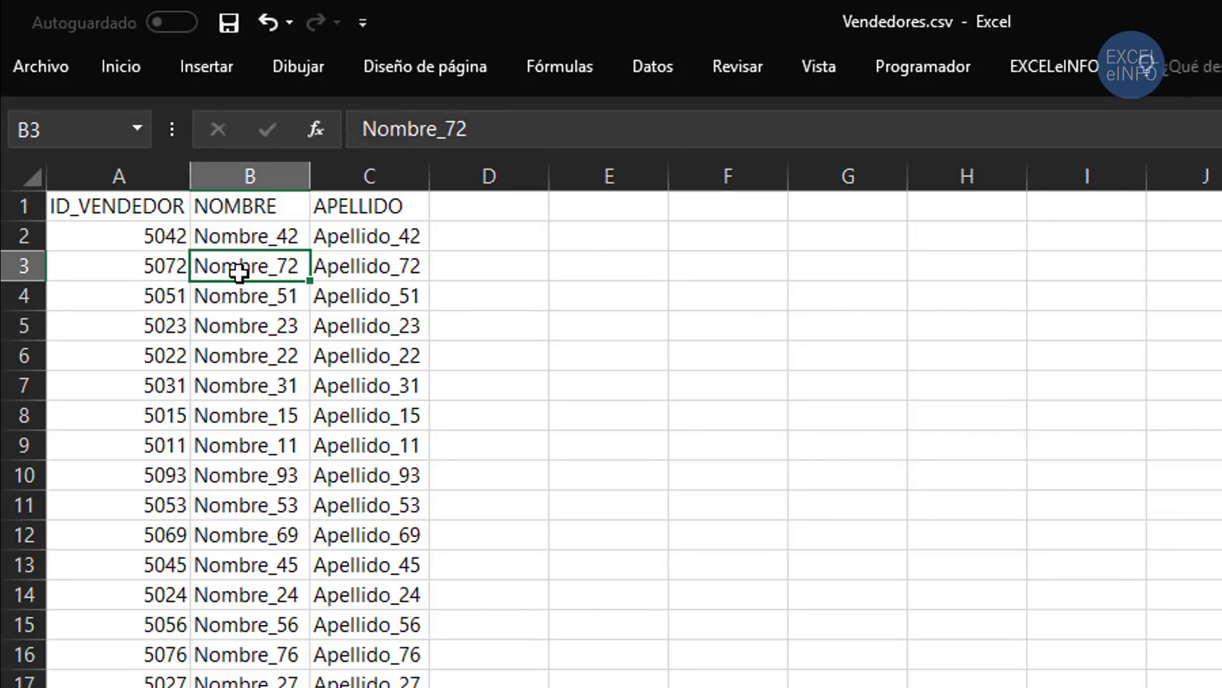
pyautogui.hotkey('alt', 'F4')
pyautogui.click(933, 567)
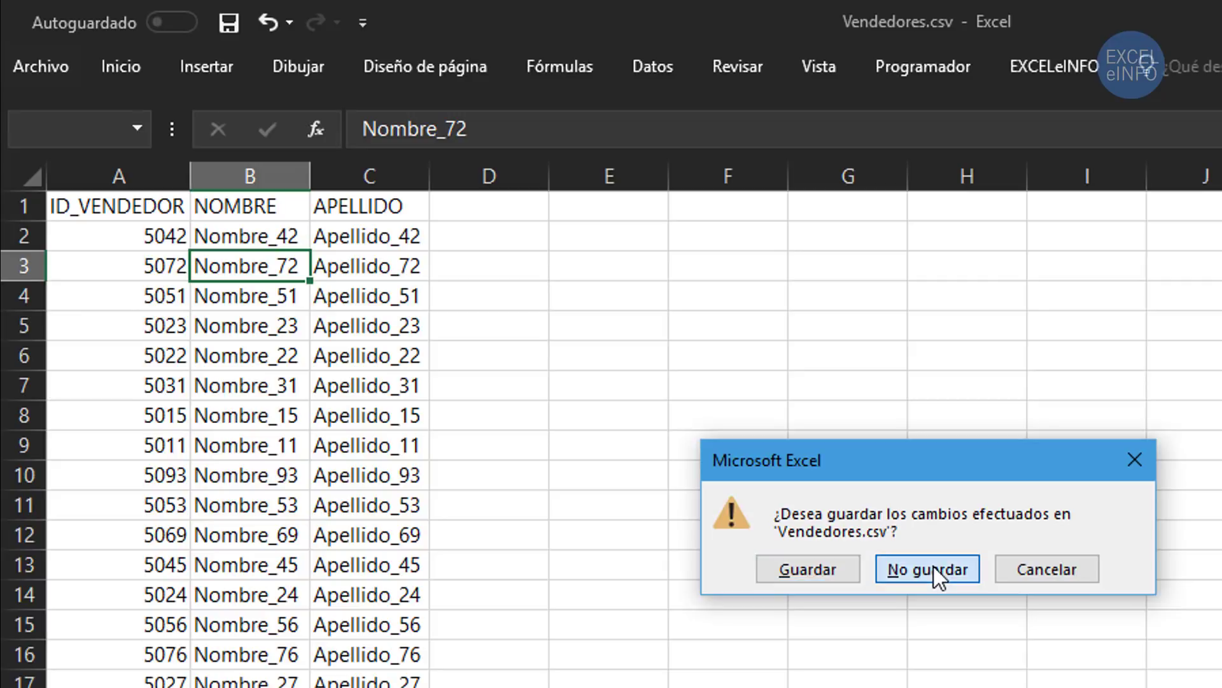
# Step: Save the edited Vendedores.csv in Notepad++ and return to the Power Query workbook
pyautogui.hotkey('alt', 'Tab')
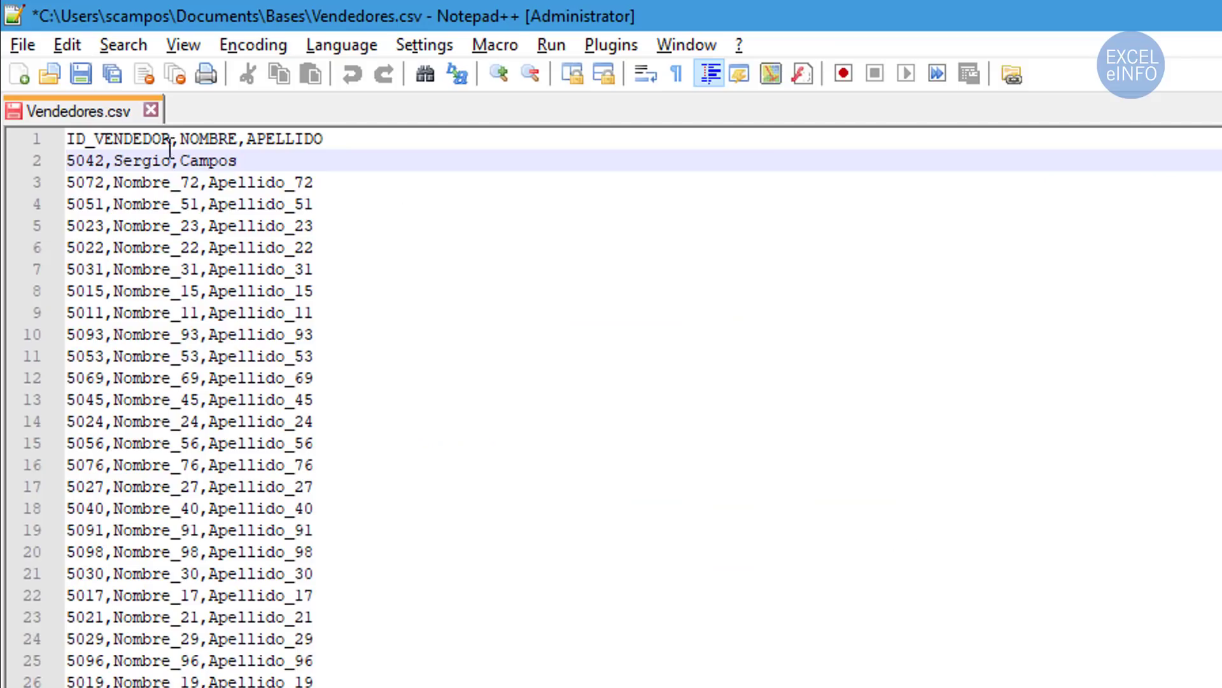
pyautogui.click(79, 75)
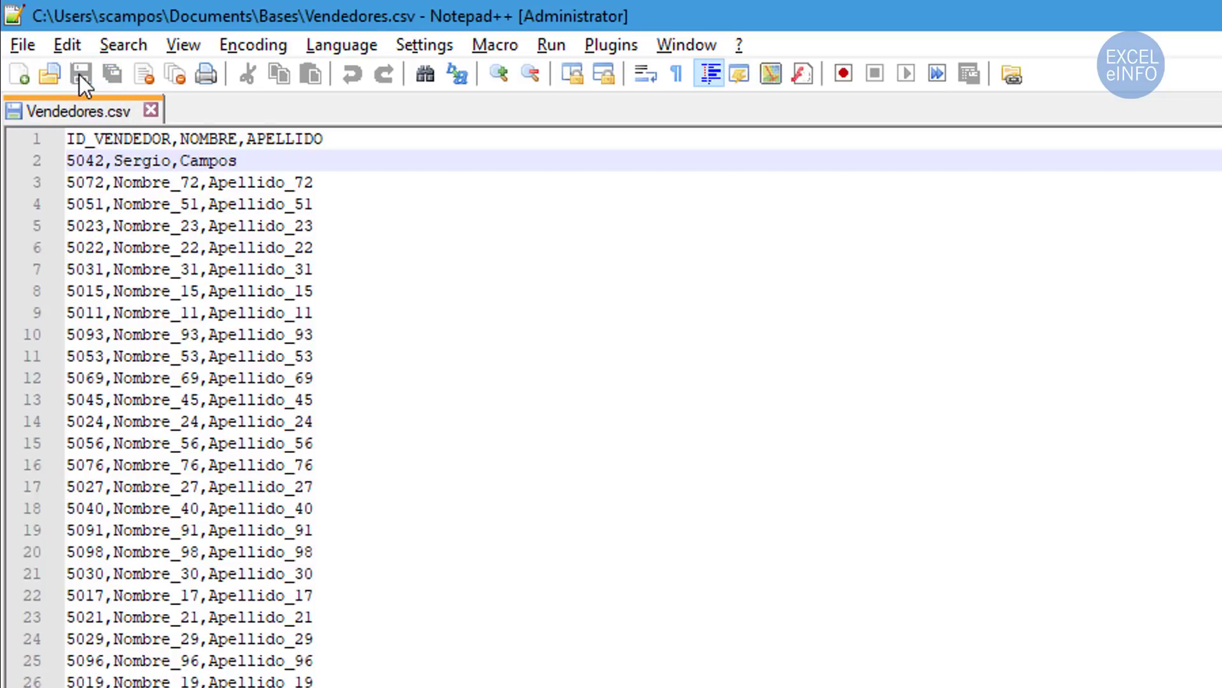
pyautogui.hotkey('alt', 'Tab')
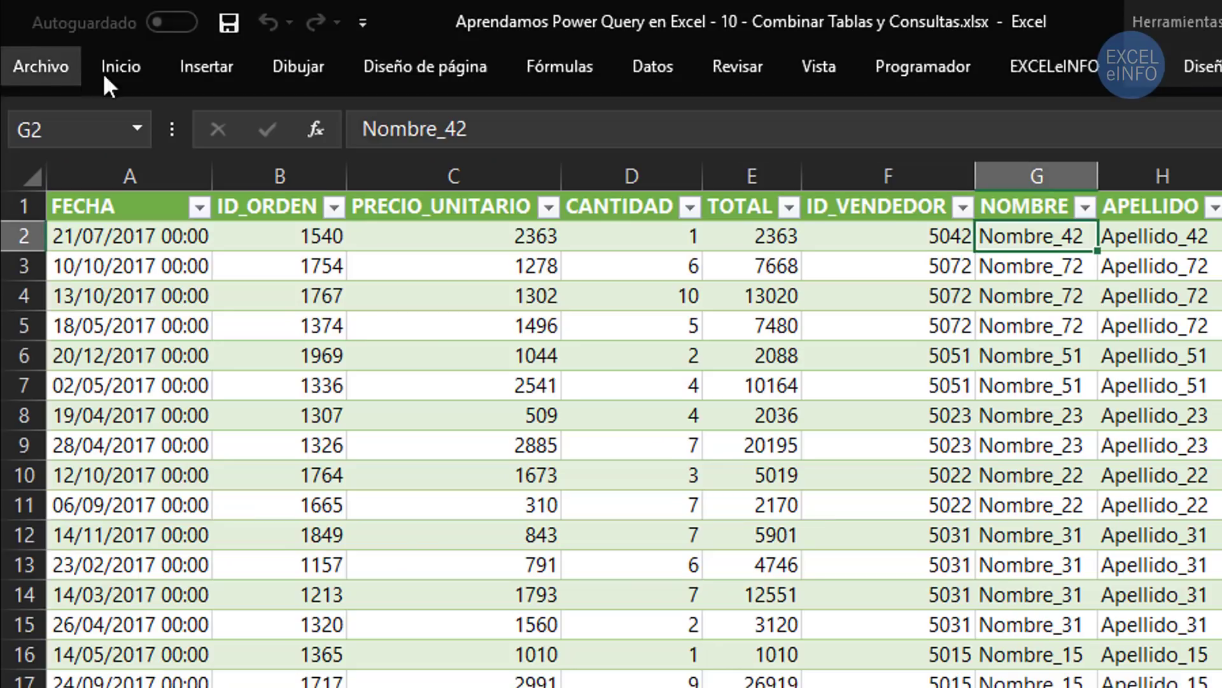
pyautogui.rightClick(1053, 238)
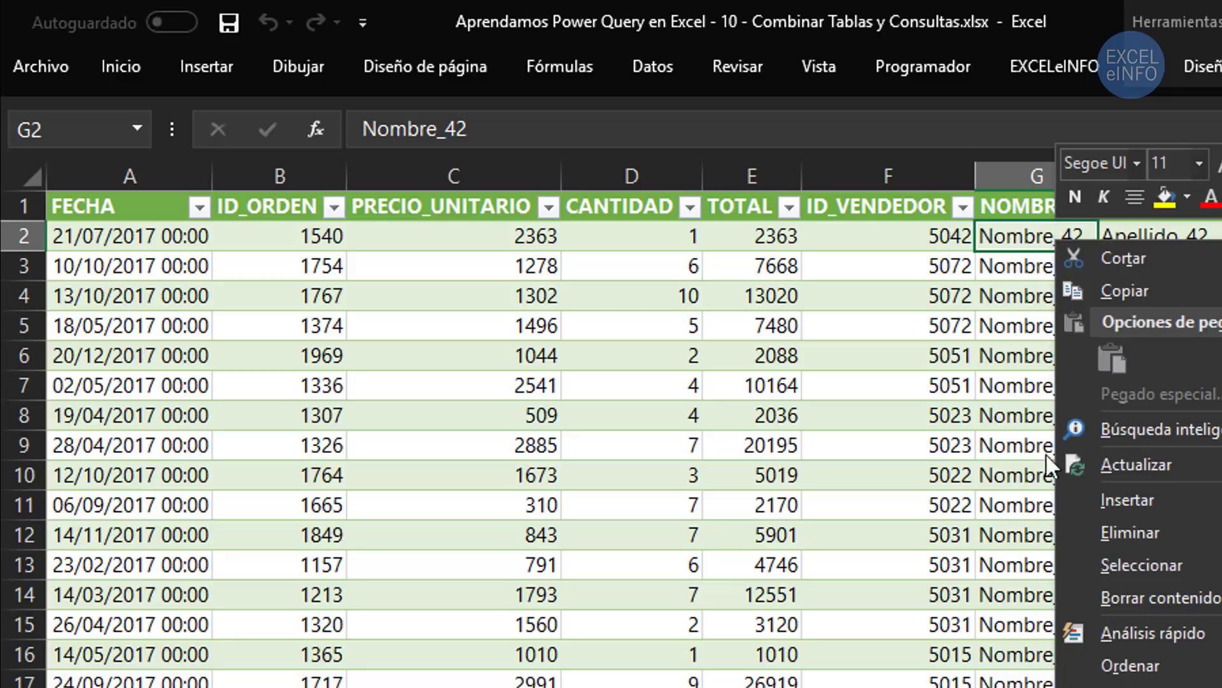
pyautogui.click(1120, 455)
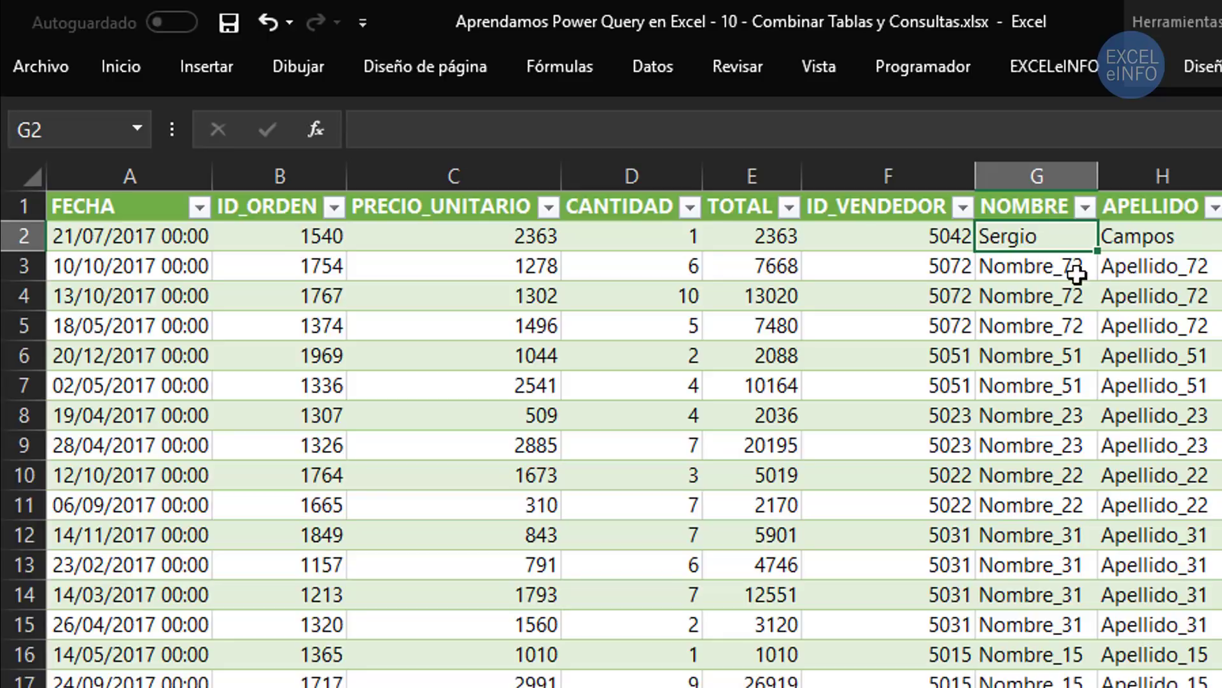
pyautogui.moveTo(1075, 236); pyautogui.dragTo(1138, 235)
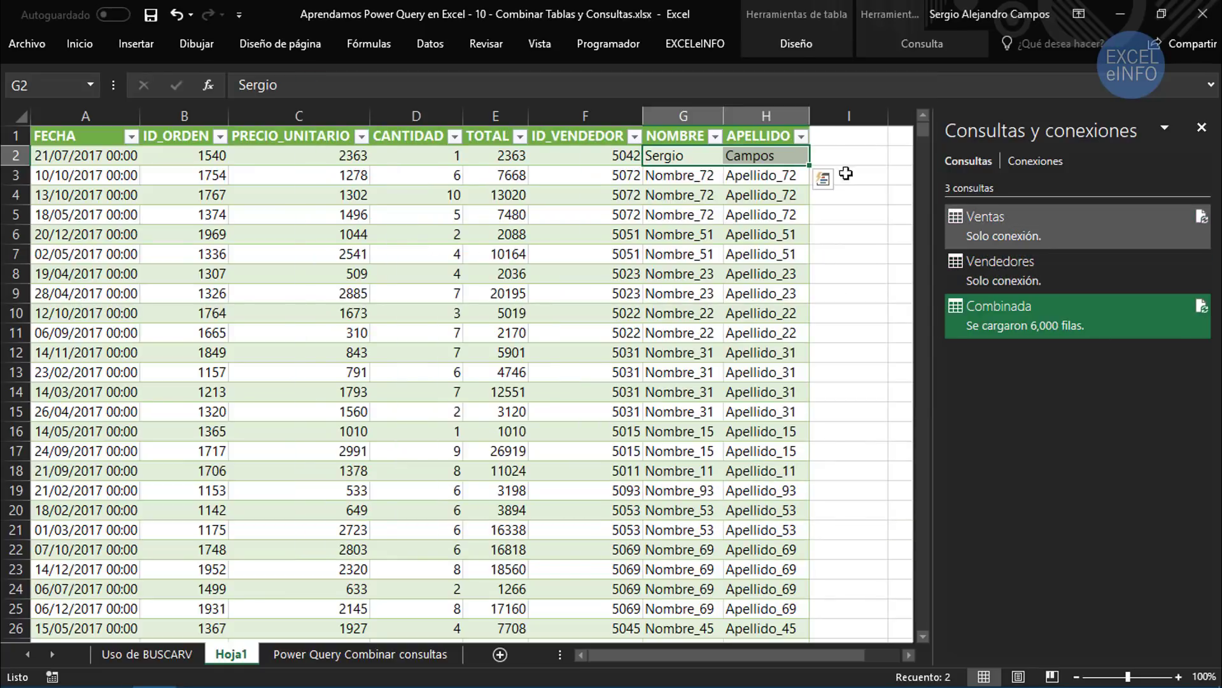
pyautogui.hotkey('ctrl', 'Home')
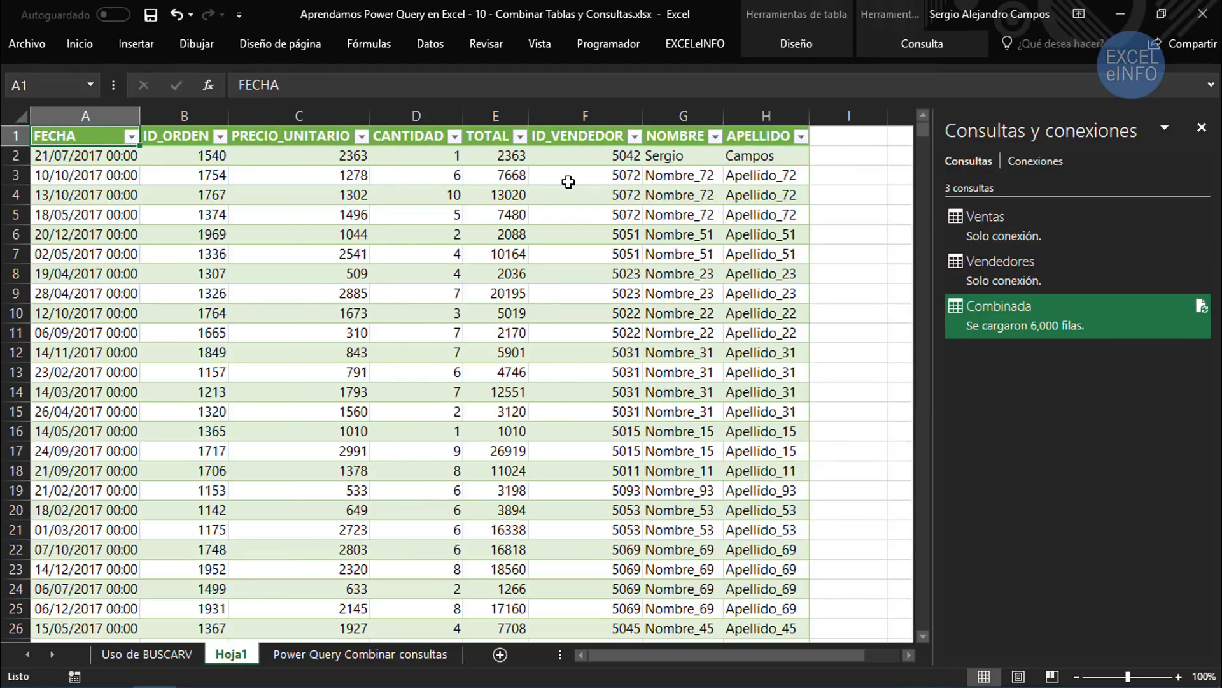